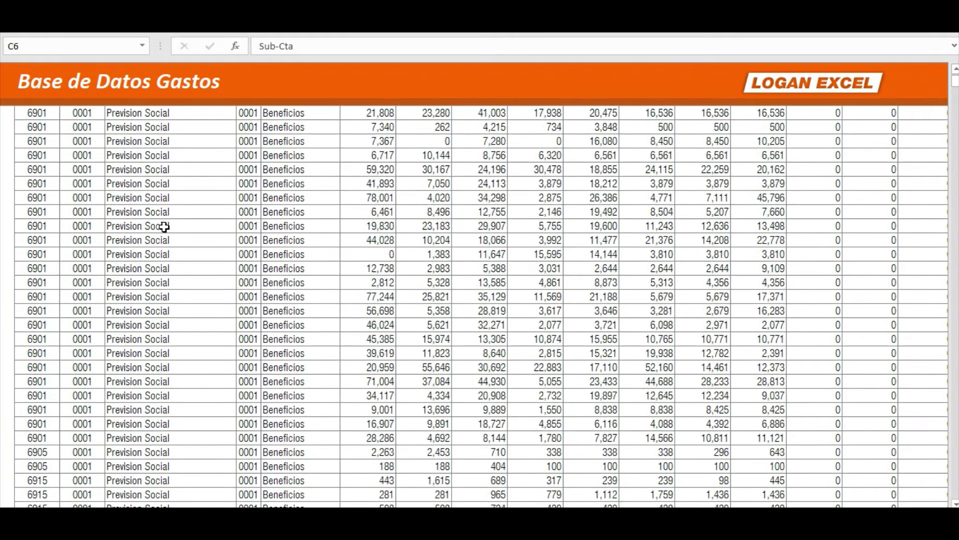
- Review the Aux column and month headers on the expense data sheet
{"action": "left_click", "coordinate": [254, 168]}
{"action": "key", "text": "ctrl+Right"}
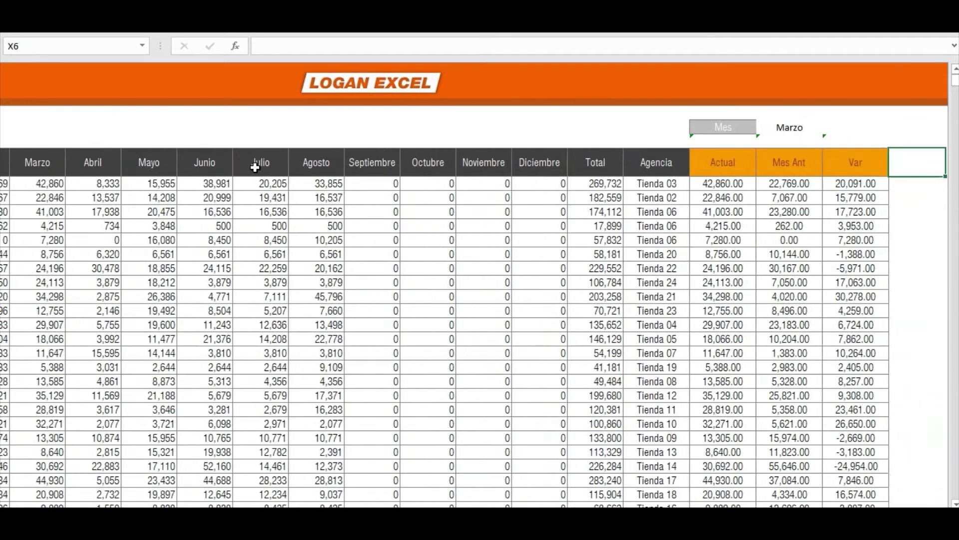
{"action": "scroll", "coordinate": [822, 265], "scroll_direction": "down", "scroll_amount": 6}
{"action": "scroll", "coordinate": [822, 264], "scroll_direction": "down", "scroll_amount": 5}
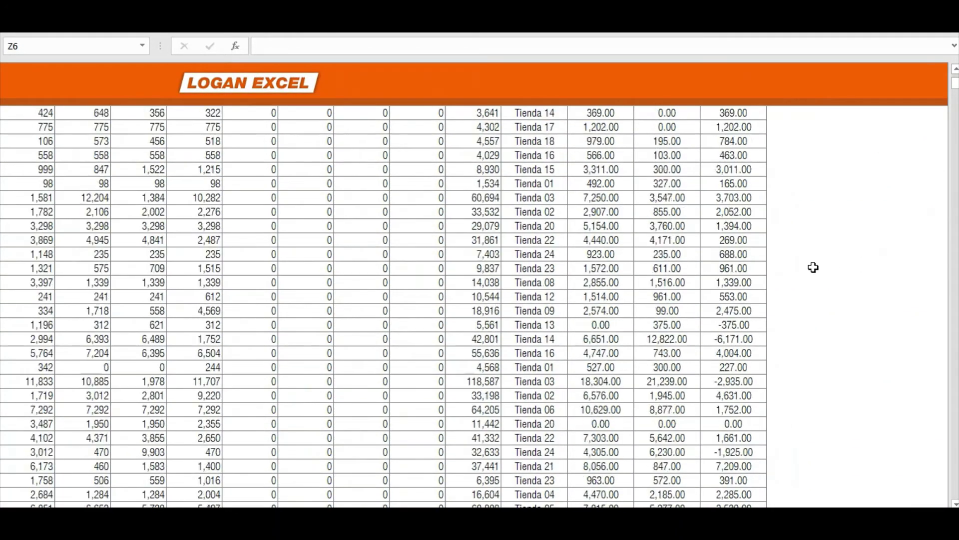
{"action": "scroll", "coordinate": [814, 268], "scroll_direction": "up", "scroll_amount": 4}
{"action": "scroll", "coordinate": [728, 257], "scroll_direction": "up", "scroll_amount": 7}
{"action": "scroll", "coordinate": [699, 263], "scroll_direction": "up", "scroll_amount": 3}
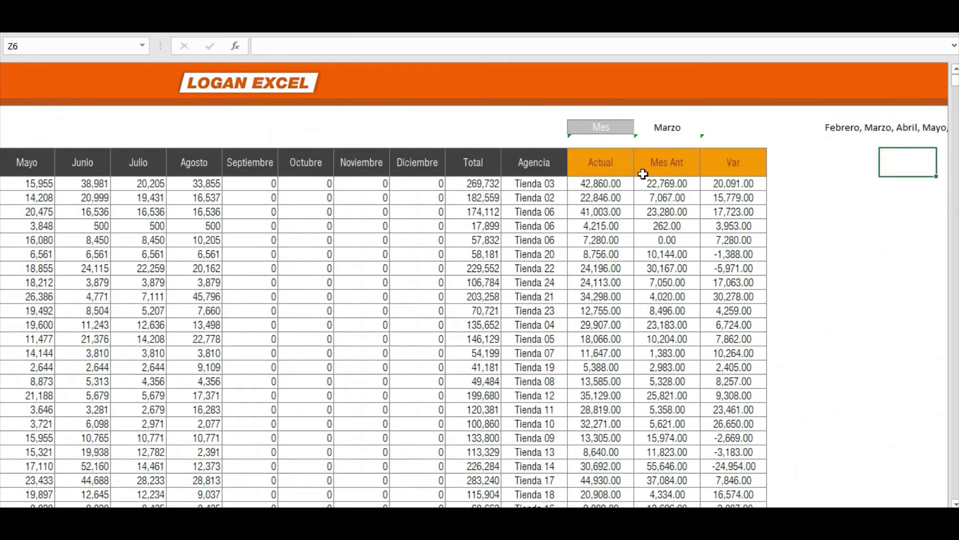
{"action": "left_click", "coordinate": [667, 163]}
{"action": "left_click", "coordinate": [600, 163]}
{"action": "left_click", "coordinate": [583, 130]}
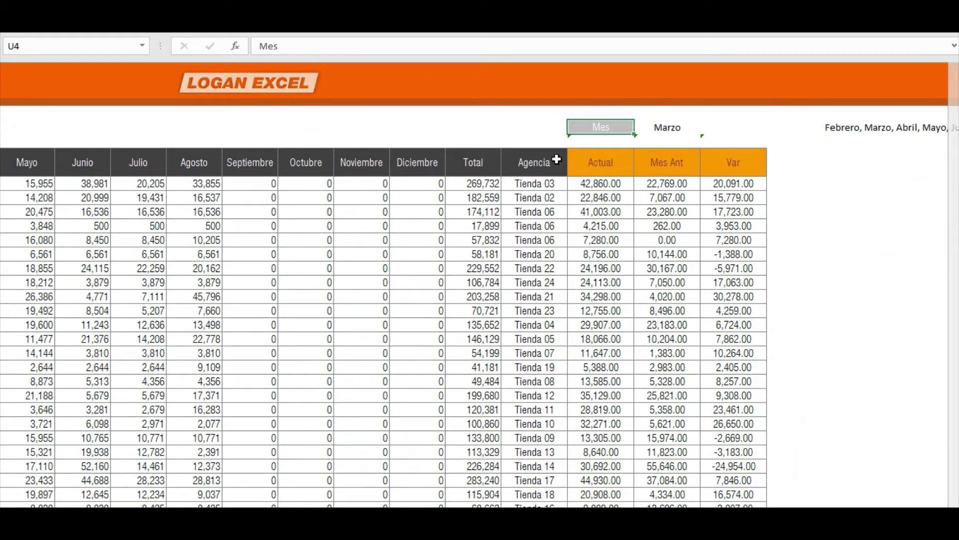
- Switch to the pivot table report sheet and scroll through the pivot
{"action": "key", "text": "ctrl+Page_Down"}
{"action": "scroll", "coordinate": [462, 203], "scroll_direction": "down", "scroll_amount": 2}
{"action": "scroll", "coordinate": [463, 203], "scroll_direction": "down", "scroll_amount": 1}
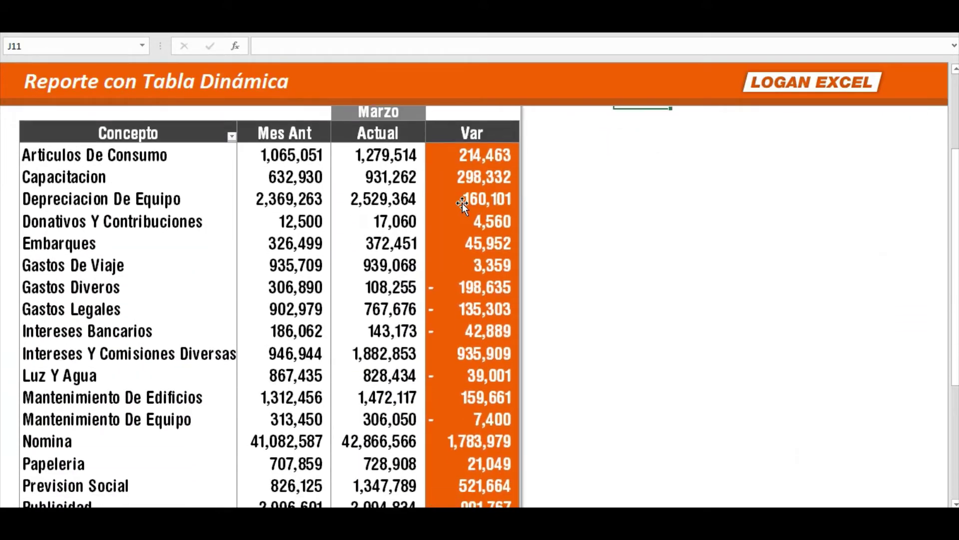
{"action": "scroll", "coordinate": [462, 203], "scroll_direction": "down", "scroll_amount": 1}
{"action": "scroll", "coordinate": [463, 203], "scroll_direction": "down", "scroll_amount": 1}
{"action": "scroll", "coordinate": [463, 202], "scroll_direction": "down", "scroll_amount": 2}
{"action": "scroll", "coordinate": [463, 203], "scroll_direction": "up", "scroll_amount": 1}
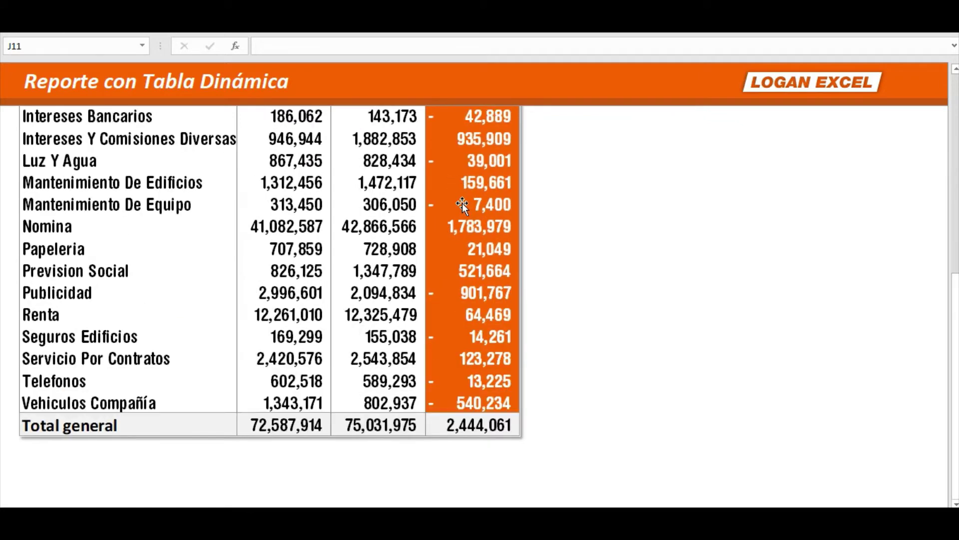
{"action": "scroll", "coordinate": [463, 202], "scroll_direction": "up", "scroll_amount": 4}
{"action": "scroll", "coordinate": [463, 202], "scroll_direction": "up", "scroll_amount": 2}
- Move to the pivot's Capacitacion row and dismiss its shortcut options
{"action": "left_click", "coordinate": [306, 214]}
{"action": "key", "text": "Left"}
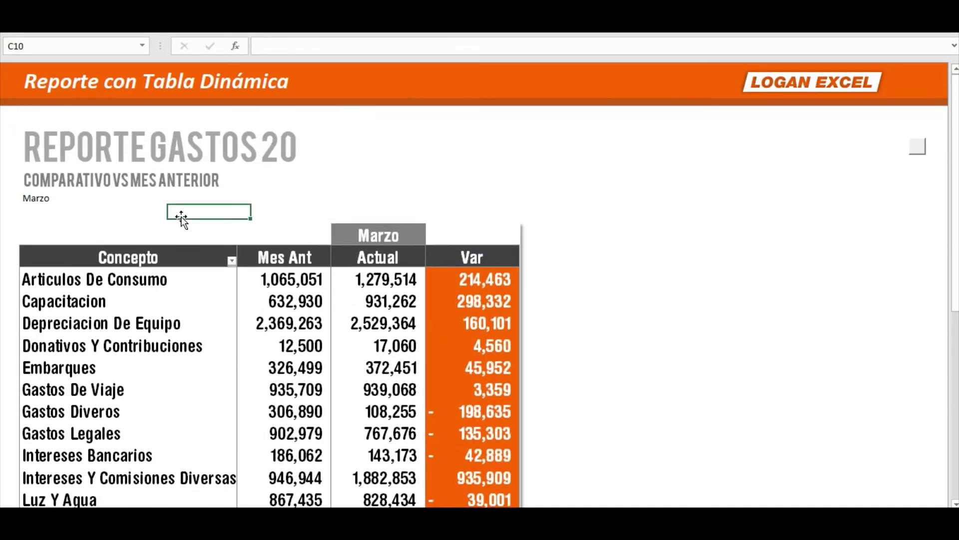
{"action": "key", "text": "Left"}
{"action": "key", "text": "Down"}
{"action": "key", "text": "Down"}
{"action": "key", "text": "Down"}
{"action": "key", "text": "Down"}
{"action": "key", "text": "Right"}
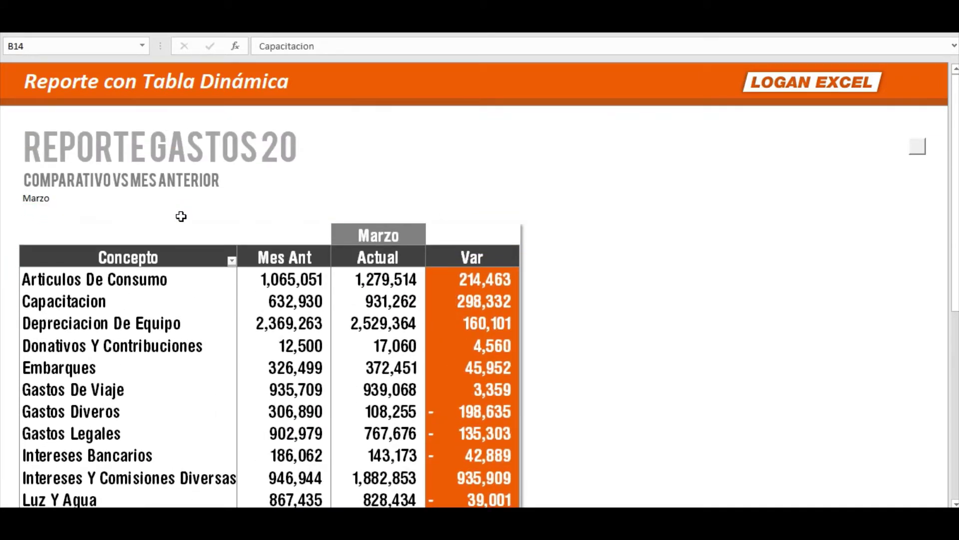
{"action": "key", "text": "shift+F10"}
{"action": "key", "text": "Down"}
{"action": "key", "text": "Down"}
{"action": "key", "text": "Return"}
- Change the month filter from Marzo to Abril and refresh the pivot table (Actualizar)
{"action": "key", "text": "Up"}
{"action": "key", "text": "Up"}
{"action": "key", "text": "Up"}
{"action": "key", "text": "Up"}
{"action": "left_click", "coordinate": [174, 199]}
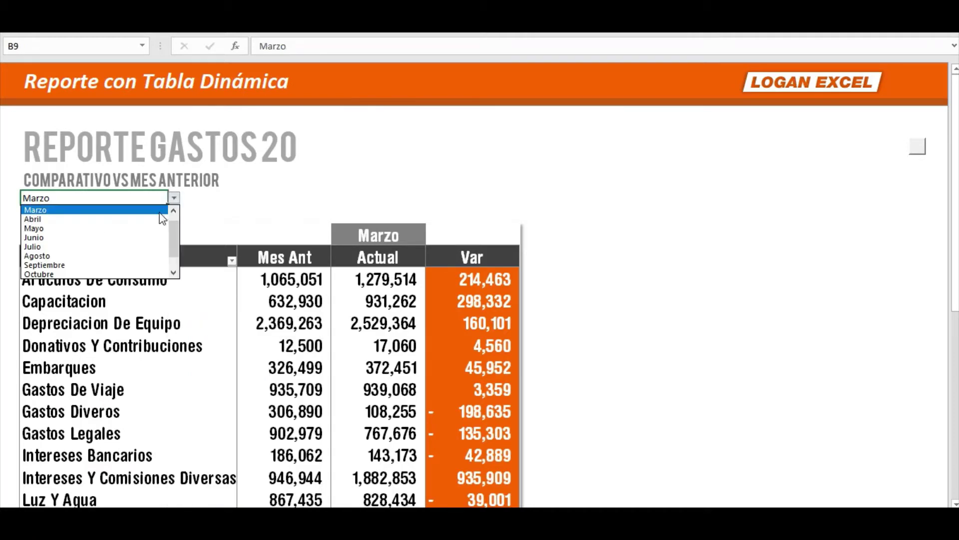
{"action": "left_click", "coordinate": [155, 216]}
{"action": "key", "text": "Down"}
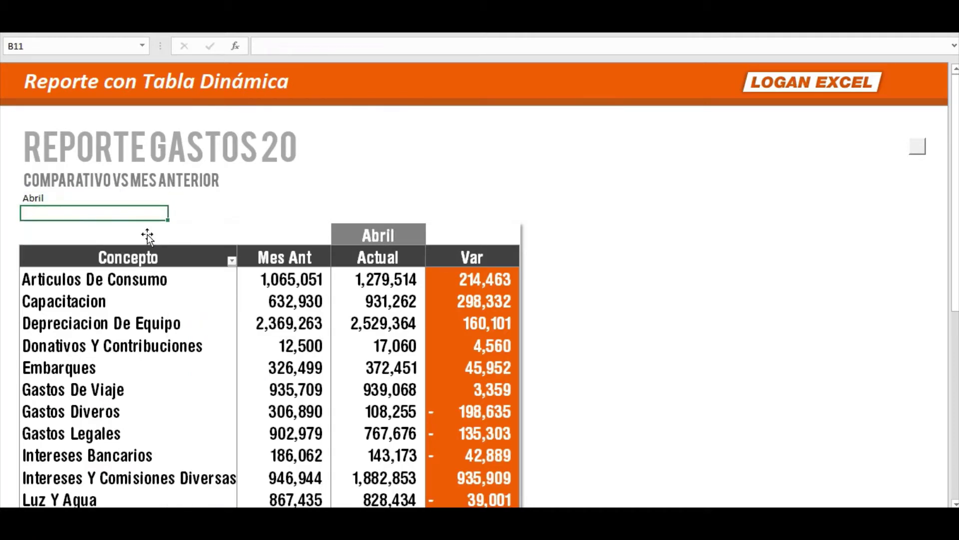
{"action": "key", "text": "Down"}
{"action": "key", "text": "Down"}
{"action": "key", "text": "Down"}
{"action": "right_click", "coordinate": [198, 256]}
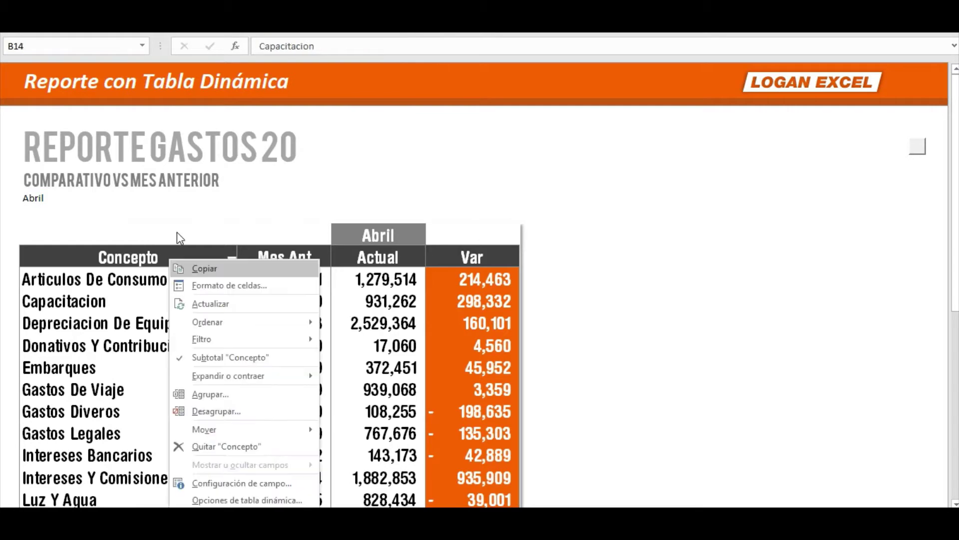
{"action": "left_click", "coordinate": [205, 305]}
- Check the updated Abril figures and reopen the month filter list
{"action": "scroll", "coordinate": [307, 322], "scroll_direction": "down", "scroll_amount": 1}
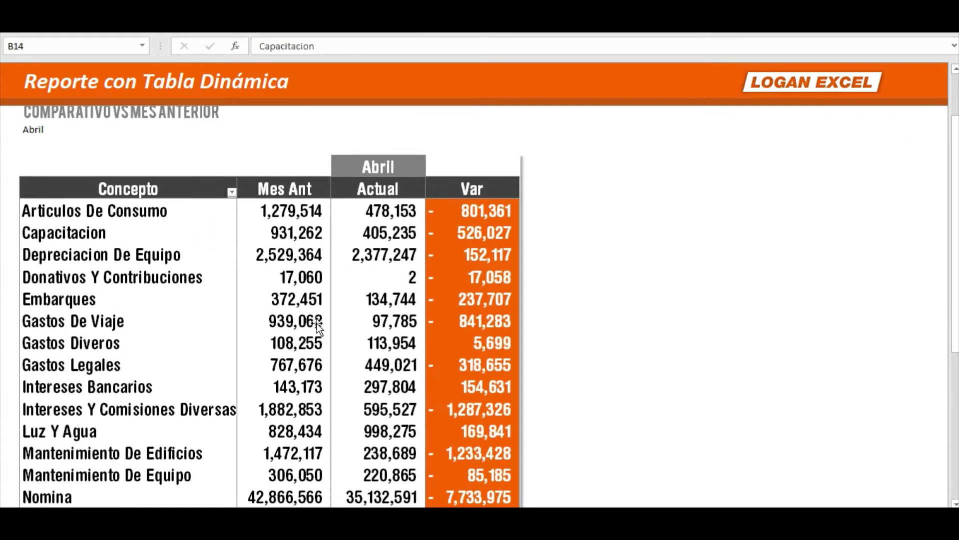
{"action": "scroll", "coordinate": [314, 325], "scroll_direction": "down", "scroll_amount": 2}
{"action": "scroll", "coordinate": [315, 327], "scroll_direction": "down", "scroll_amount": 2}
{"action": "scroll", "coordinate": [316, 327], "scroll_direction": "up", "scroll_amount": 1}
{"action": "scroll", "coordinate": [316, 328], "scroll_direction": "up", "scroll_amount": 2}
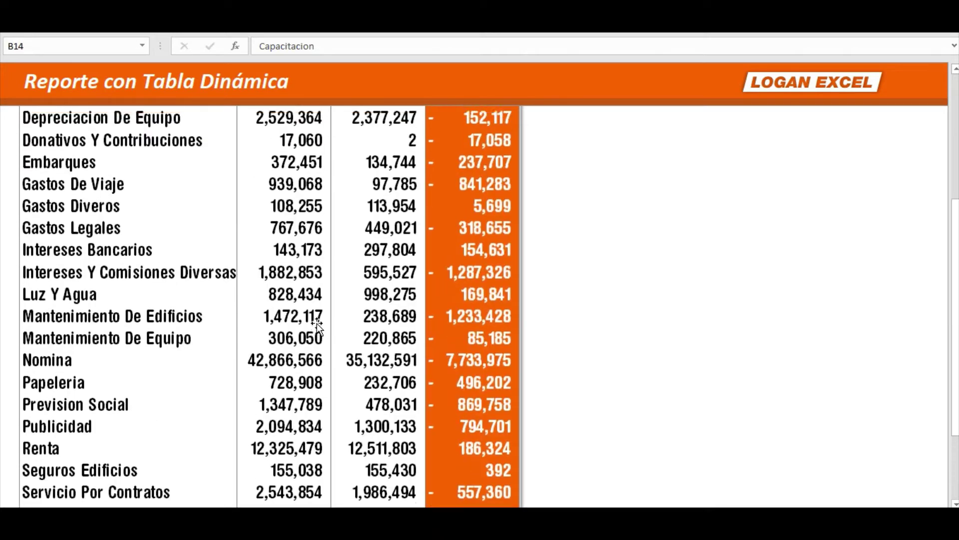
{"action": "scroll", "coordinate": [316, 327], "scroll_direction": "up", "scroll_amount": 2}
{"action": "scroll", "coordinate": [317, 328], "scroll_direction": "up", "scroll_amount": 1}
{"action": "scroll", "coordinate": [316, 327], "scroll_direction": "up", "scroll_amount": 1}
{"action": "left_click", "coordinate": [89, 200]}
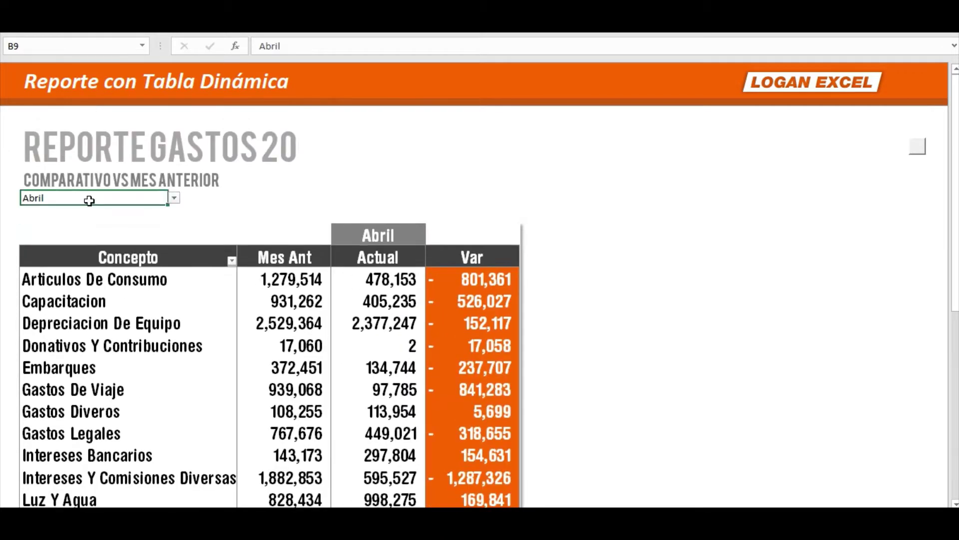
{"action": "left_click", "coordinate": [174, 199]}
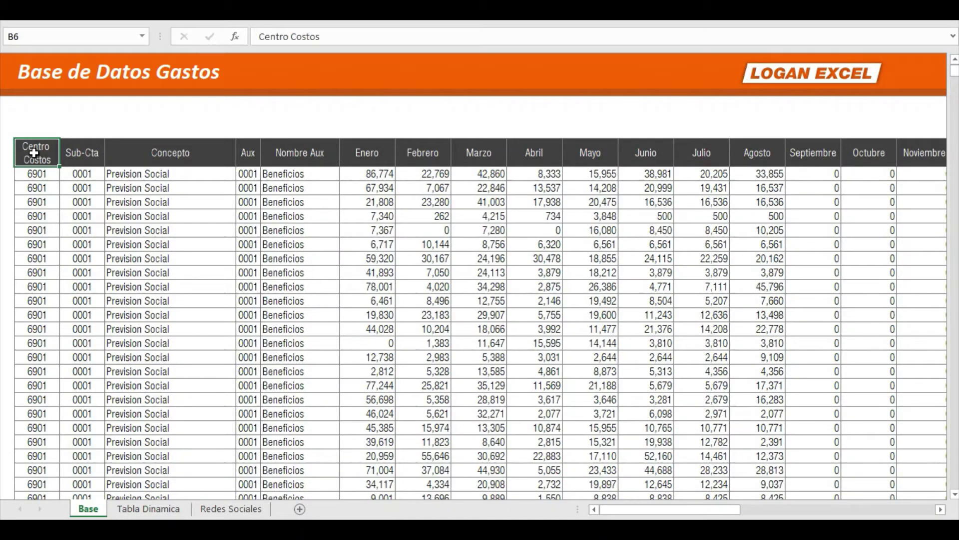
- Browse the Centro Costos values and Prevision Social entries under Concepto
{"action": "key", "text": "Down"}
{"action": "key", "text": "Up"}
{"action": "key", "text": "Down"}
{"action": "key", "text": "Down"}
{"action": "key", "text": "Down"}
{"action": "key", "text": "Up"}
{"action": "key", "text": "Up"}
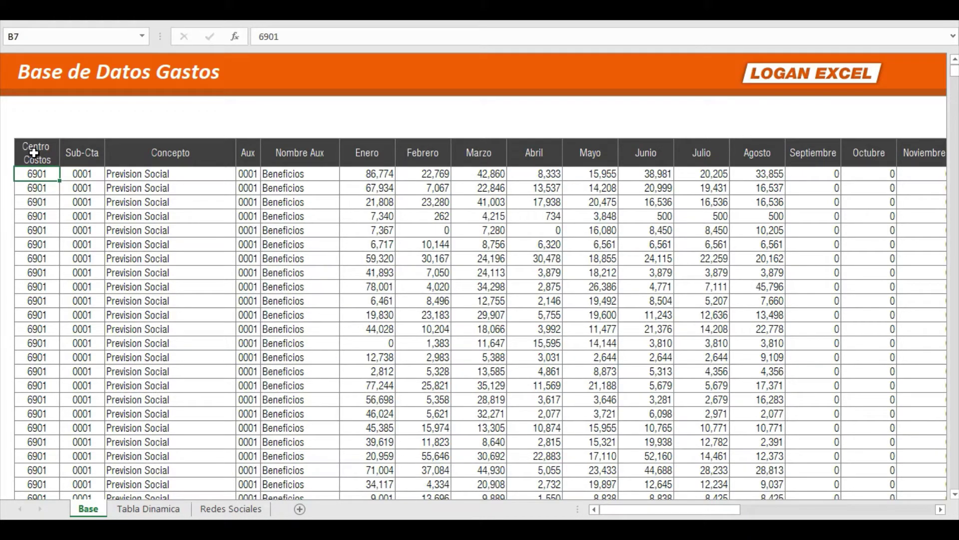
{"action": "scroll", "coordinate": [70, 176], "scroll_direction": "down", "scroll_amount": 1}
{"action": "left_click", "coordinate": [190, 222]}
{"action": "scroll", "coordinate": [185, 222], "scroll_direction": "down", "scroll_amount": 1}
{"action": "scroll", "coordinate": [182, 227], "scroll_direction": "down", "scroll_amount": 2}
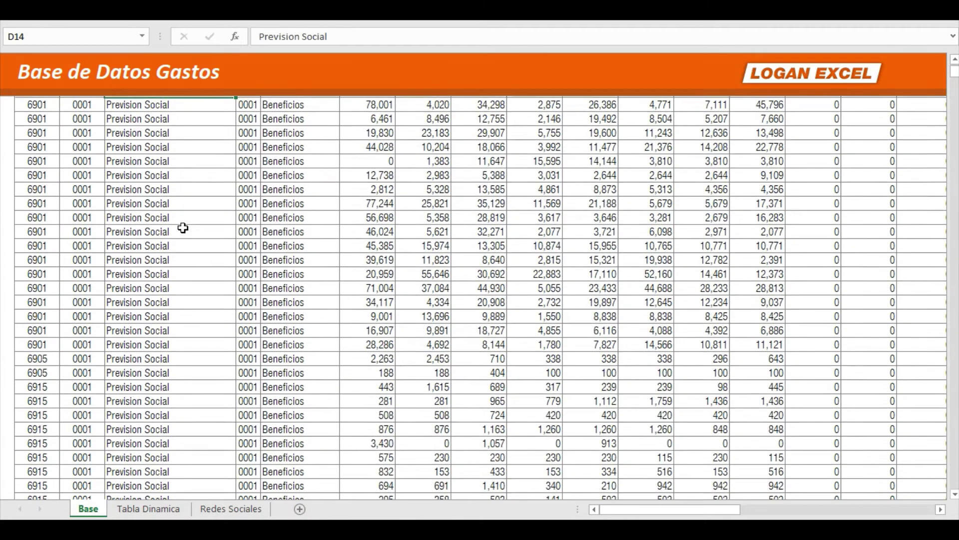
{"action": "left_click", "coordinate": [191, 230]}
{"action": "scroll", "coordinate": [191, 230], "scroll_direction": "up", "scroll_amount": 1}
{"action": "scroll", "coordinate": [190, 230], "scroll_direction": "up", "scroll_amount": 4}
- Jump to the last data row and back up to the Centro Costos and Sub-Cta headers
{"action": "left_click", "coordinate": [150, 217]}
{"action": "left_click", "coordinate": [172, 154]}
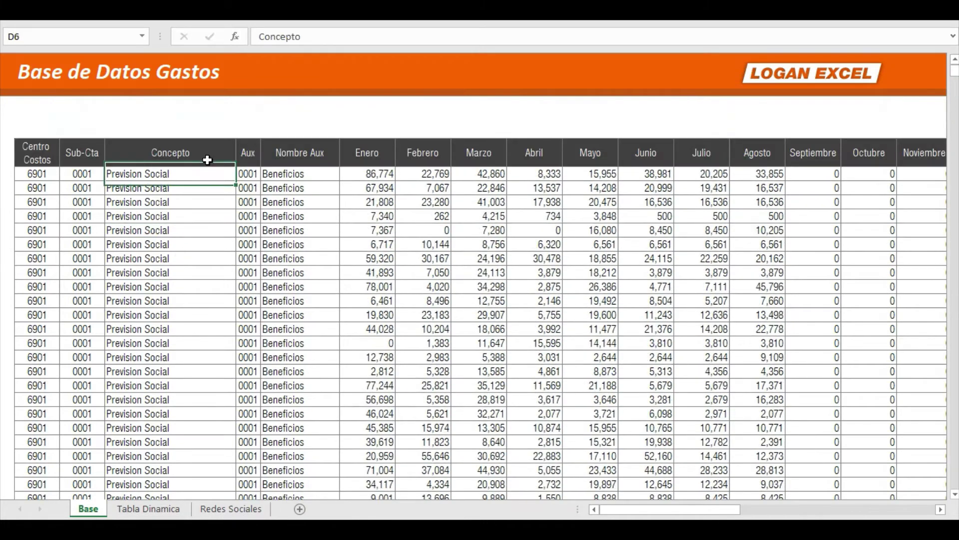
{"action": "key", "text": "Left"}
{"action": "key", "text": "Left"}
{"action": "key", "text": "Down"}
{"action": "key", "text": "ctrl+Down"}
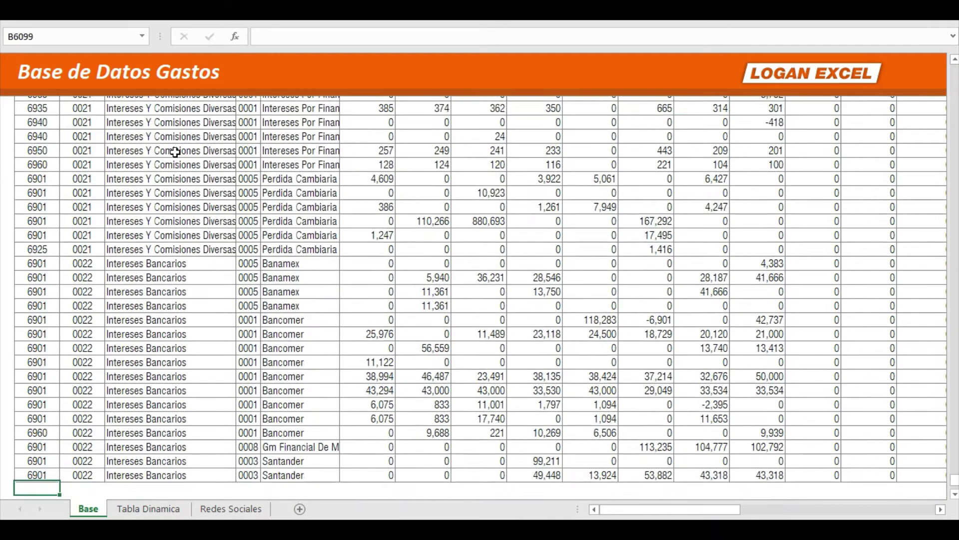
{"action": "key", "text": "Down"}
{"action": "key", "text": "Up"}
{"action": "key", "text": "Up"}
{"action": "key", "text": "Up"}
{"action": "key", "text": "Up"}
{"action": "key", "text": "Up"}
{"action": "key", "text": "ctrl+Up"}
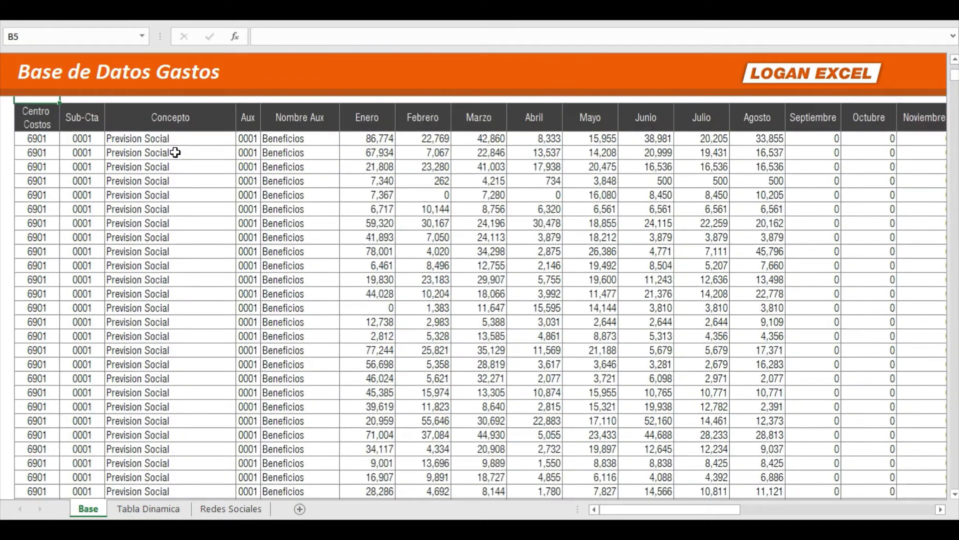
{"action": "key", "text": "ctrl+Up"}
{"action": "key", "text": "ctrl+Down"}
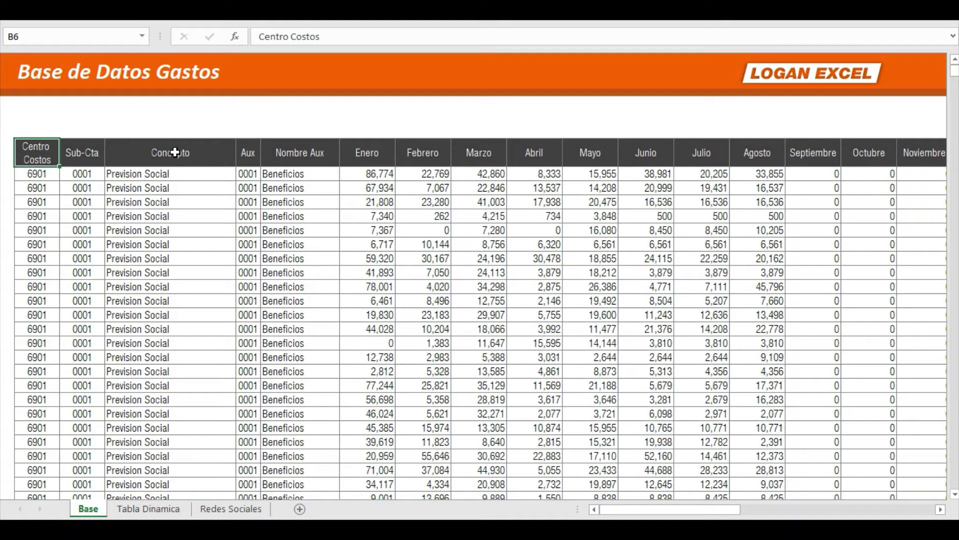
{"action": "key", "text": "Right"}
{"action": "key", "text": "Right"}
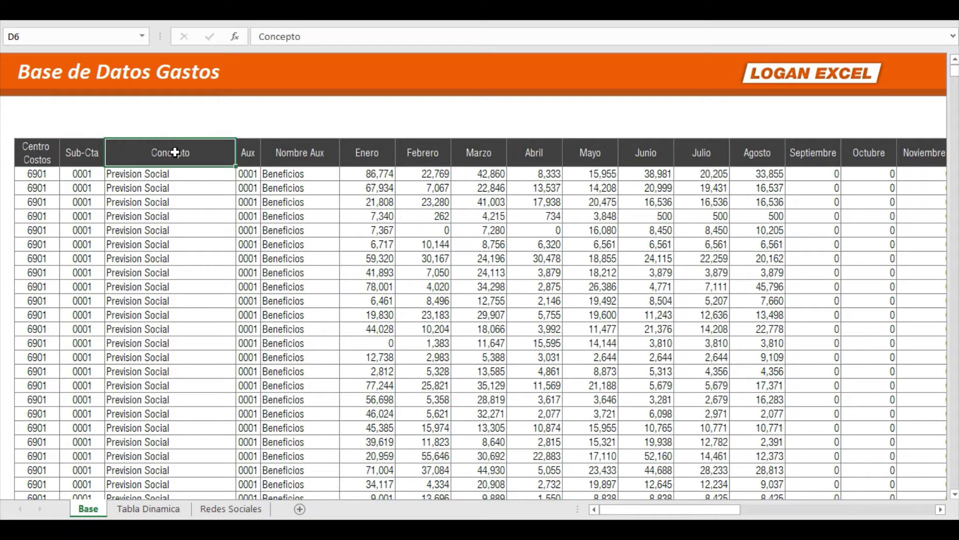
- Step across the Aux and Nombre Aux headers to the Enero column
{"action": "left_click", "coordinate": [194, 218]}
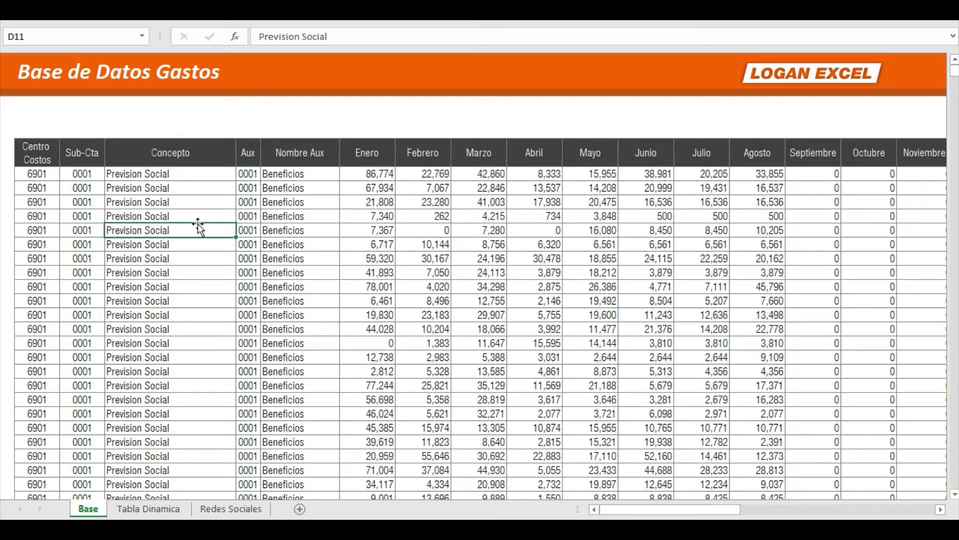
{"action": "left_click", "coordinate": [249, 158]}
{"action": "key", "text": "Right"}
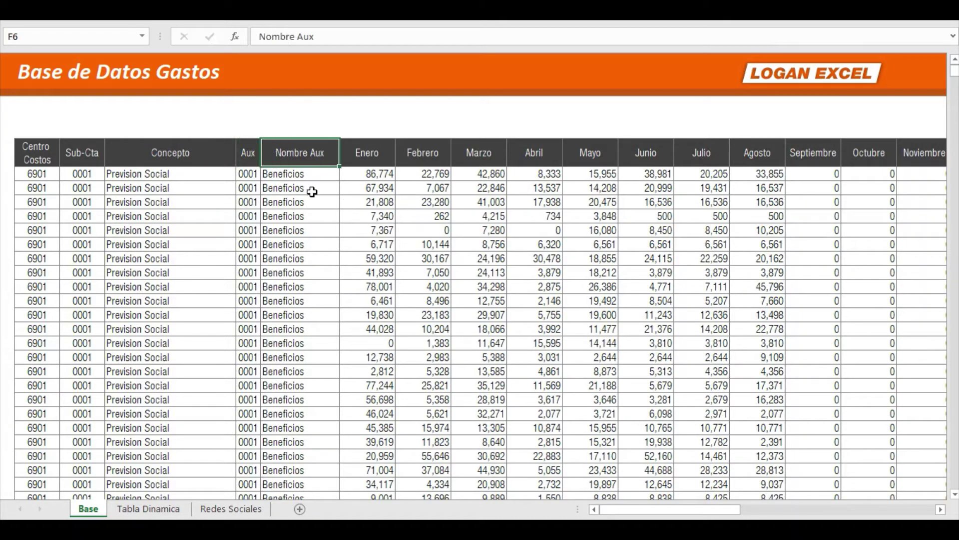
{"action": "key", "text": "Right"}
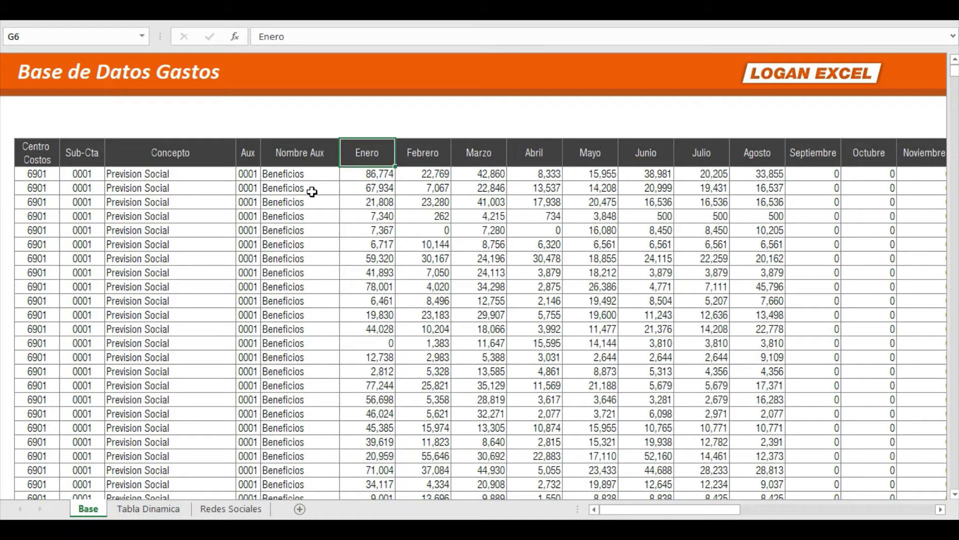
{"action": "key", "text": "Right"}
{"action": "key", "text": "Left"}
{"action": "key", "text": "Right"}
{"action": "key", "text": "Right"}
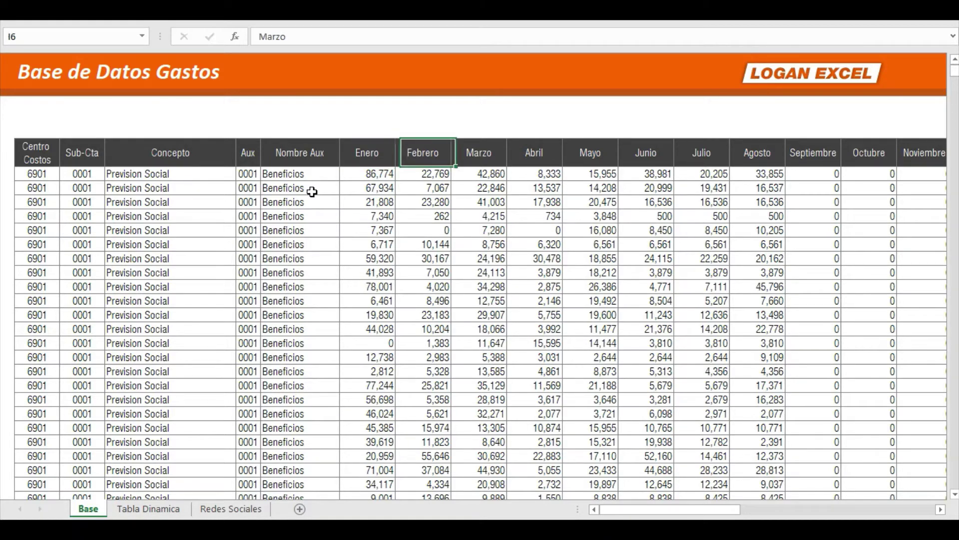
{"action": "key", "text": "Right"}
{"action": "key", "text": "Right"}
{"action": "key", "text": "Right"}
{"action": "key", "text": "Right"}
{"action": "key", "text": "Right"}
{"action": "key", "text": "Right"}
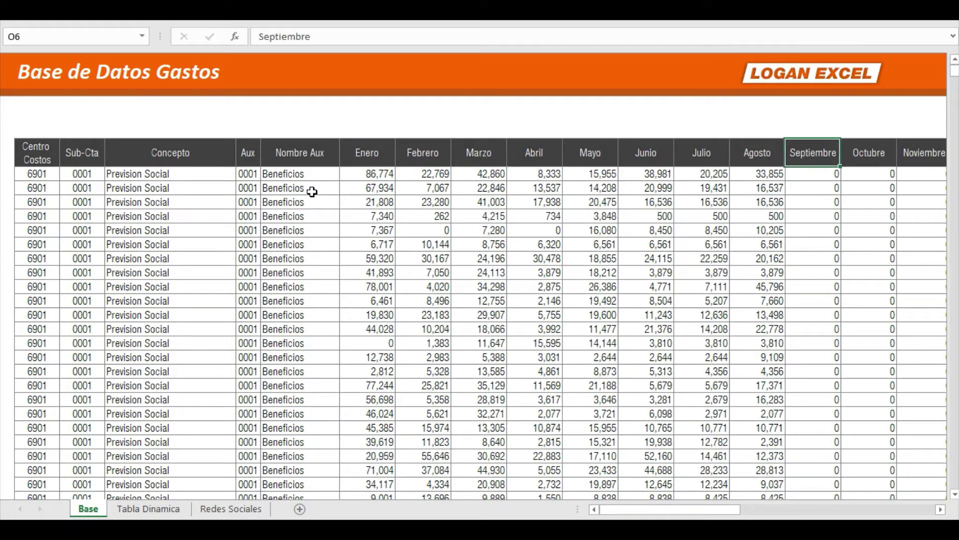
{"action": "key", "text": "Right"}
{"action": "key", "text": "Right"}
{"action": "key", "text": "Right"}
{"action": "key", "text": "Right"}
{"action": "key", "text": "Right"}
{"action": "key", "text": "Right"}
{"action": "key", "text": "Left"}
{"action": "key", "text": "Left"}
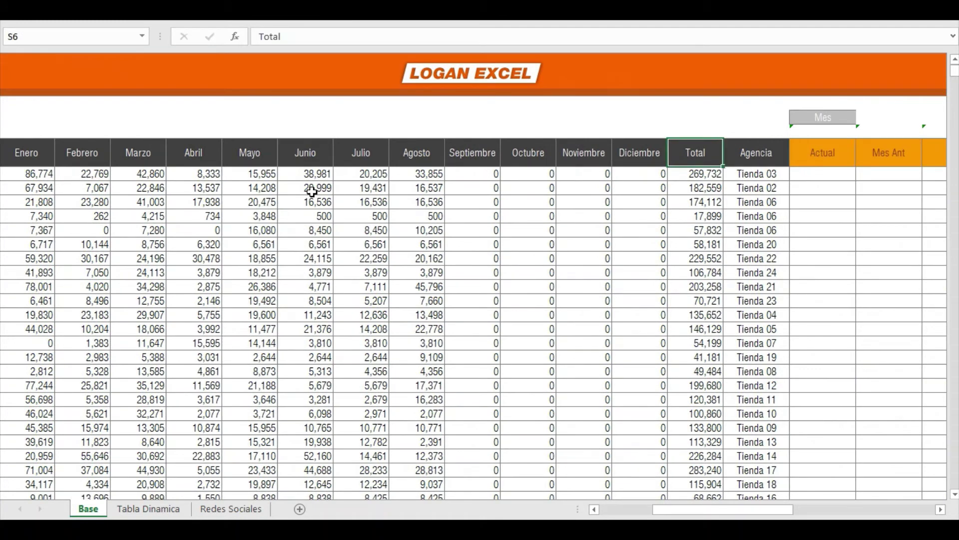
{"action": "key", "text": "Left"}
{"action": "key", "text": "Right"}
{"action": "key", "text": "Right"}
{"action": "key", "text": "Down"}
{"action": "key", "text": "Left"}
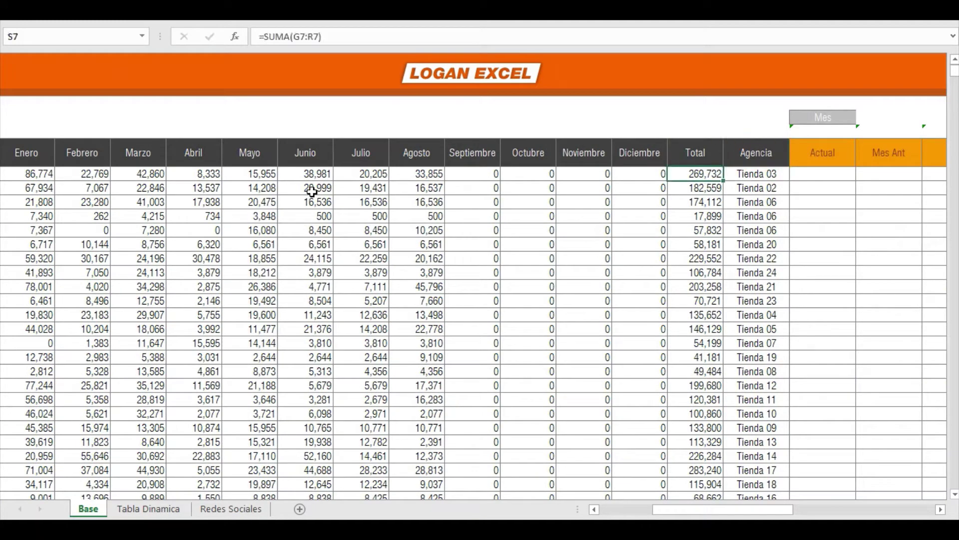
{"action": "key", "text": "F2"}
{"action": "key", "text": "Escape"}
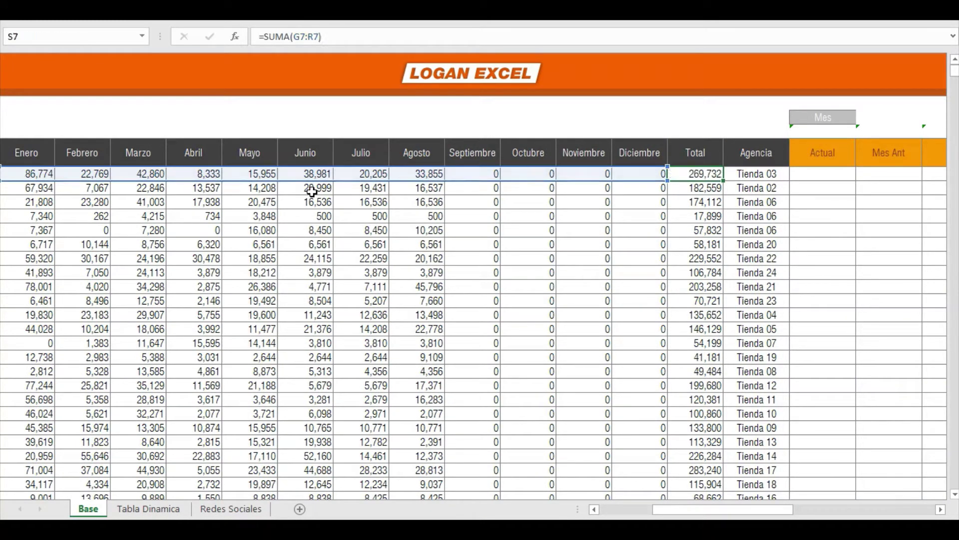
{"action": "key", "text": "Up"}
{"action": "key", "text": "Right"}
{"action": "key", "text": "Down"}
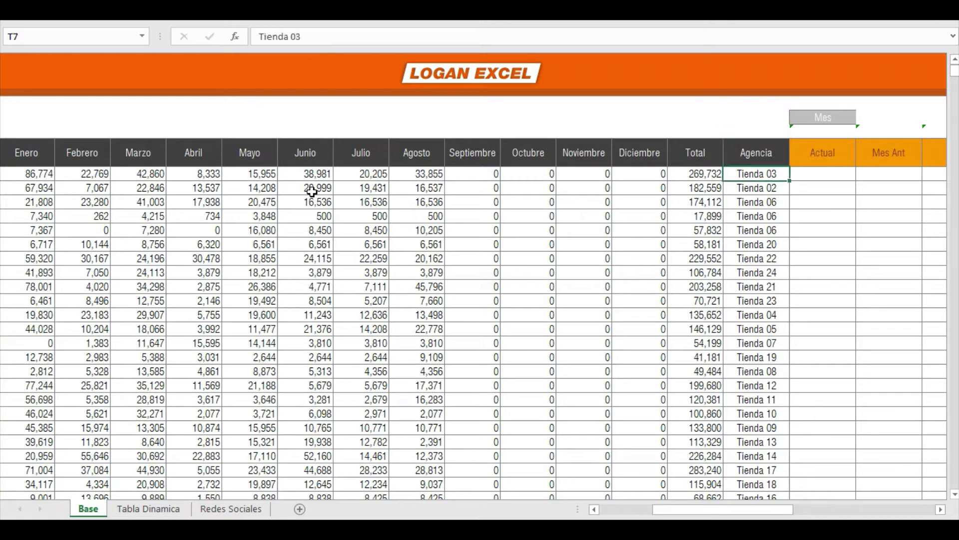
{"action": "key", "text": "Up"}
{"action": "key", "text": "Down"}
{"action": "key", "text": "Down"}
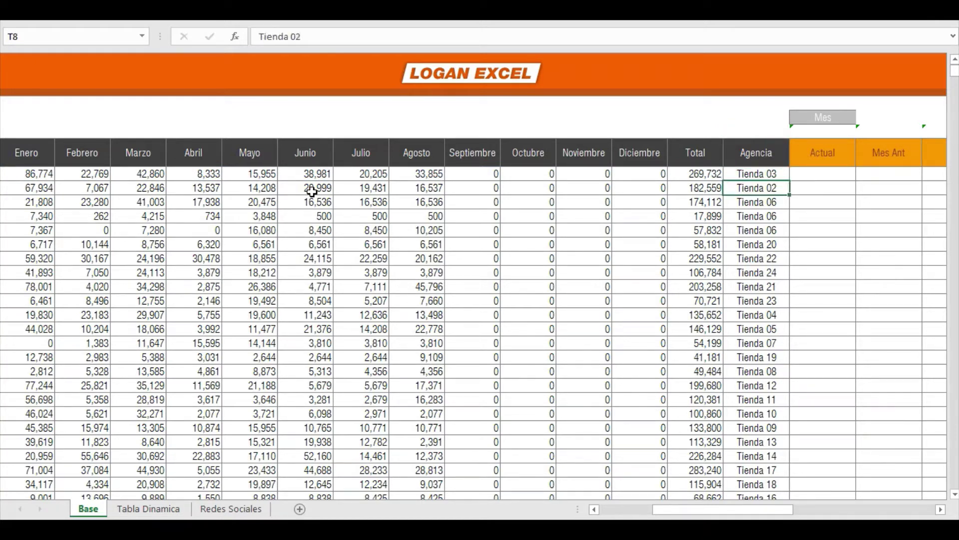
{"action": "key", "text": "Up"}
{"action": "key", "text": "Up"}
{"action": "key", "text": "Down"}
{"action": "key", "text": "Down"}
{"action": "key", "text": "Up"}
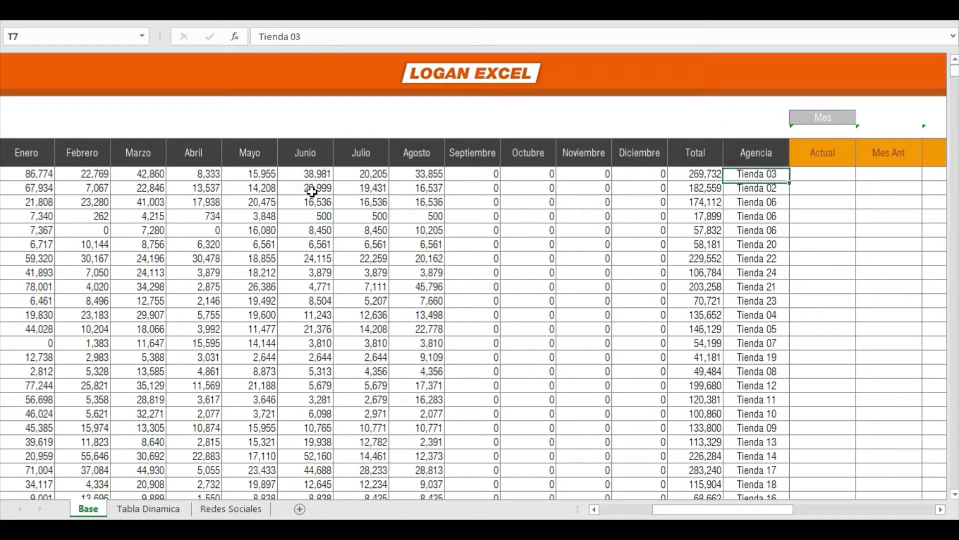
{"action": "key", "text": "Up"}
{"action": "key", "text": "Up"}
{"action": "key", "text": "Down"}
{"action": "key", "text": "Down"}
{"action": "key", "text": "ctrl+Down"}
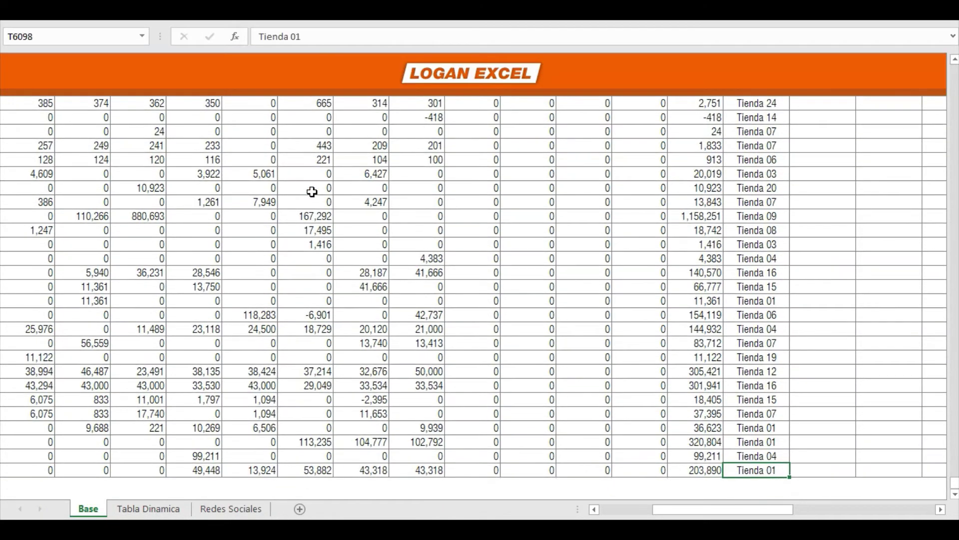
{"action": "key", "text": "ctrl+Up"}
{"action": "key", "text": "Up"}
{"action": "key", "text": "Down"}
{"action": "key", "text": "Left"}
{"action": "key", "text": "Left"}
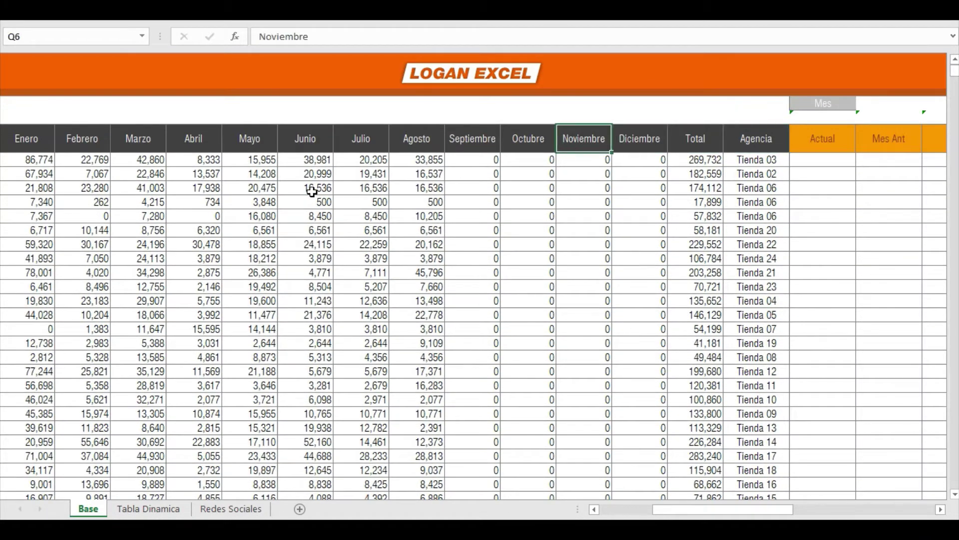
{"action": "key", "text": "Home"}
{"action": "key", "text": "Right"}
{"action": "key", "text": "Right"}
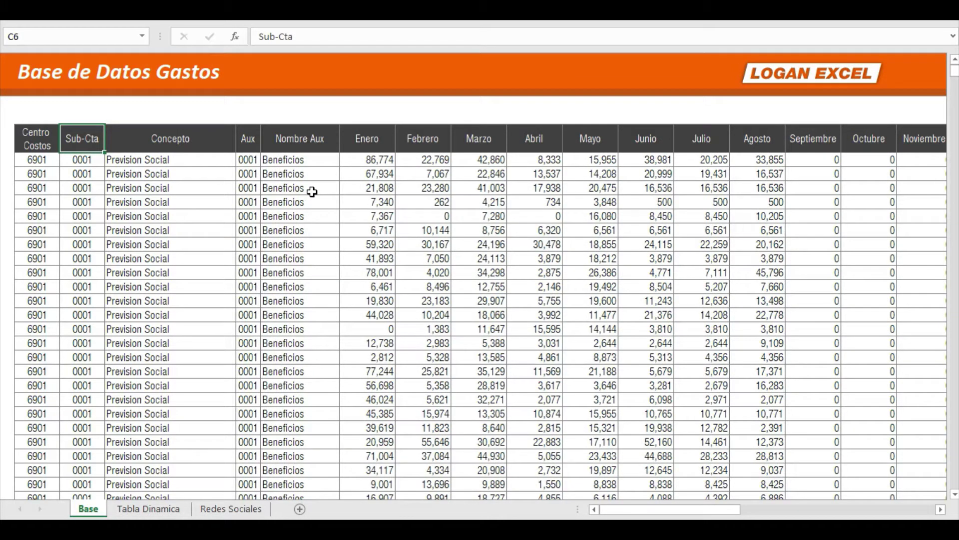
{"action": "key", "text": "Right"}
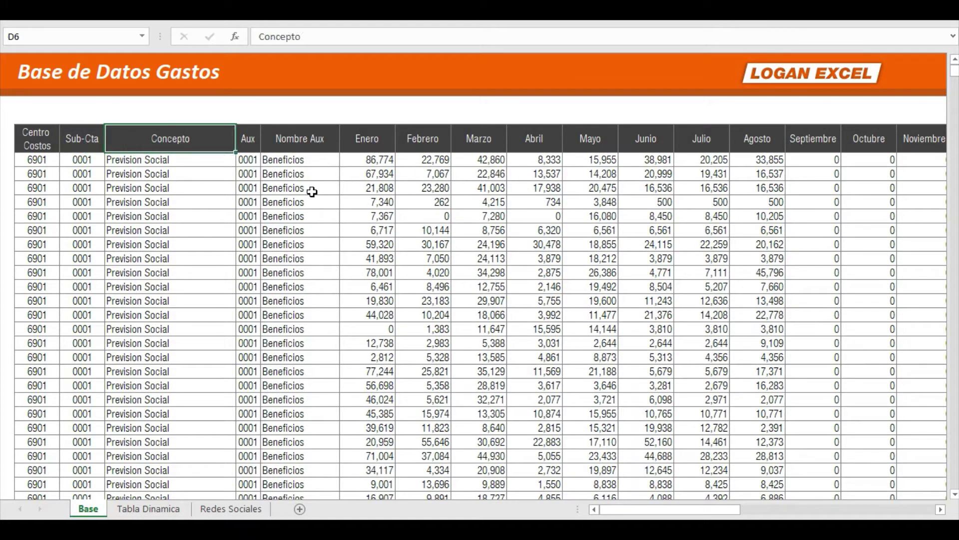
{"action": "key", "text": "Right"}
{"action": "key", "text": "Right"}
{"action": "key", "text": "Right"}
{"action": "key", "text": "Right"}
{"action": "key", "text": "Right"}
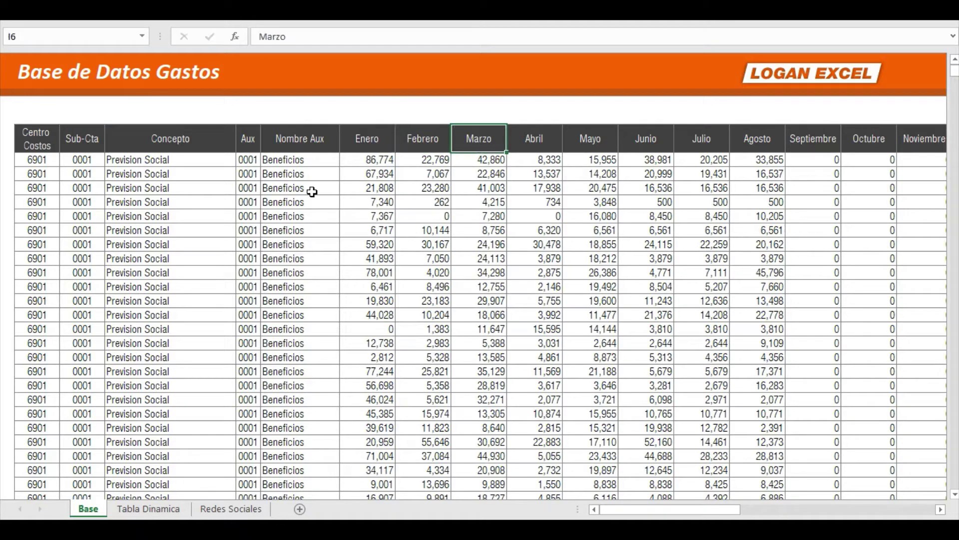
{"action": "key", "text": "Right"}
{"action": "key", "text": "Right"}
{"action": "key", "text": "Right"}
{"action": "key", "text": "ctrl+Right"}
{"action": "key", "text": "Right"}
{"action": "key", "text": "Right"}
{"action": "key", "text": "Left"}
{"action": "key", "text": "Left"}
{"action": "key", "text": "Left"}
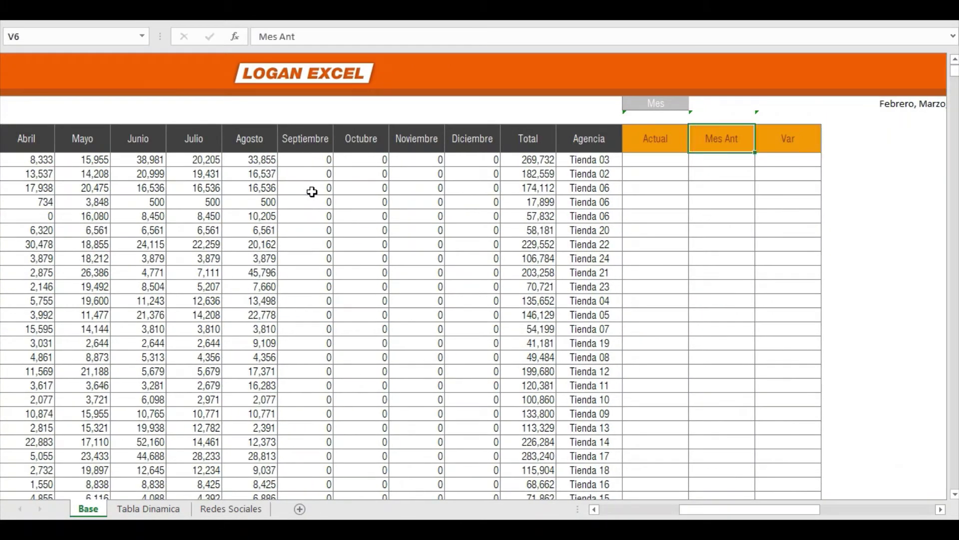
{"action": "key", "text": "Left"}
{"action": "key", "text": "Left"}
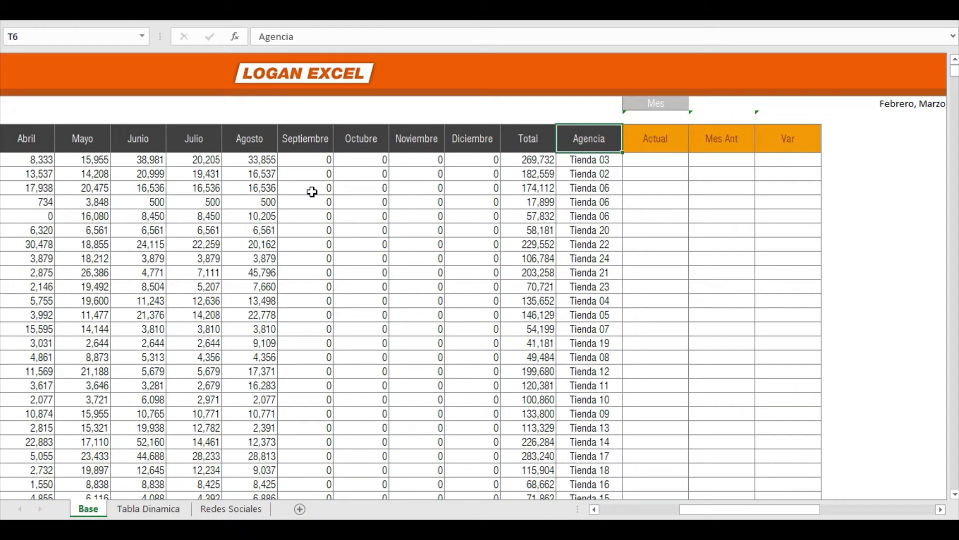
{"action": "key", "text": "Home"}
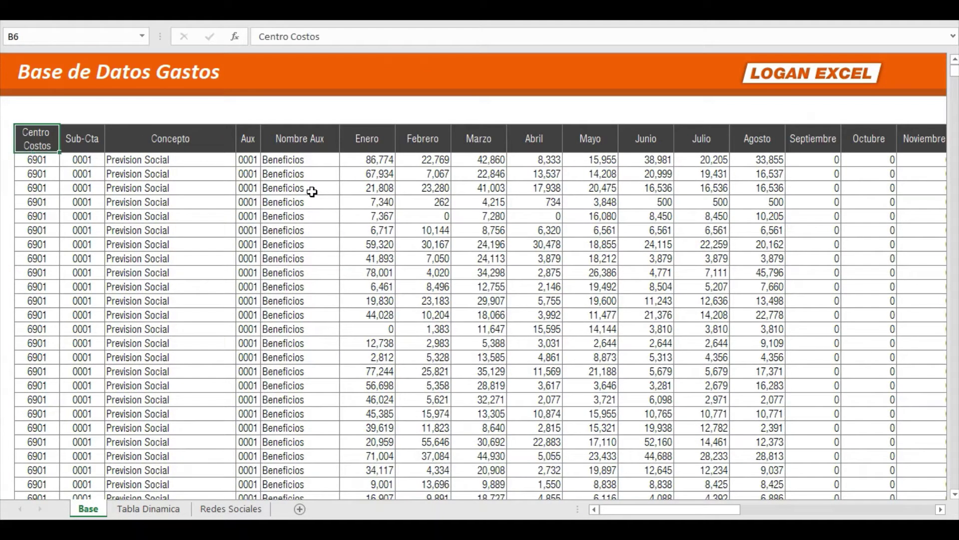
{"action": "key", "text": "ctrl+Right"}
{"action": "key", "text": "Right"}
{"action": "key", "text": "Left"}
{"action": "key", "text": "Left"}
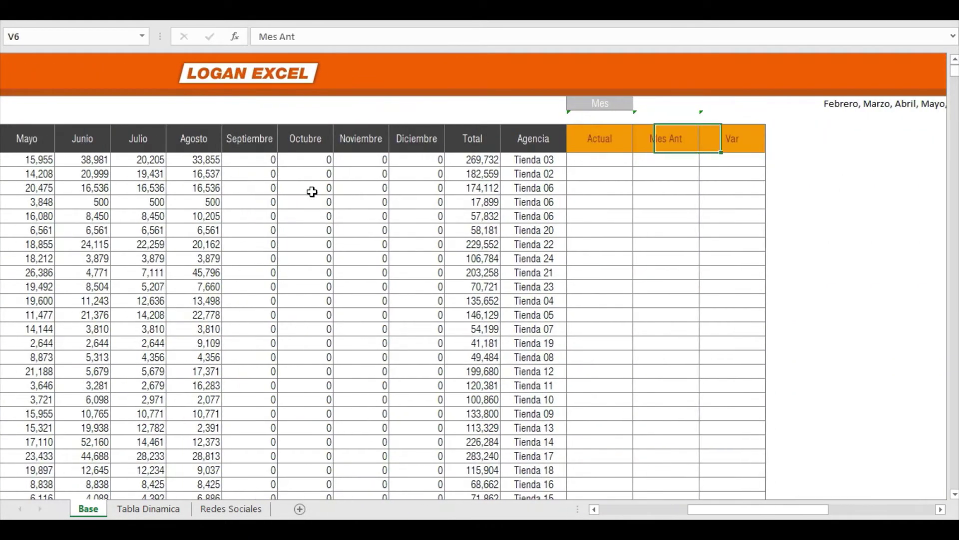
{"action": "key", "text": "Left"}
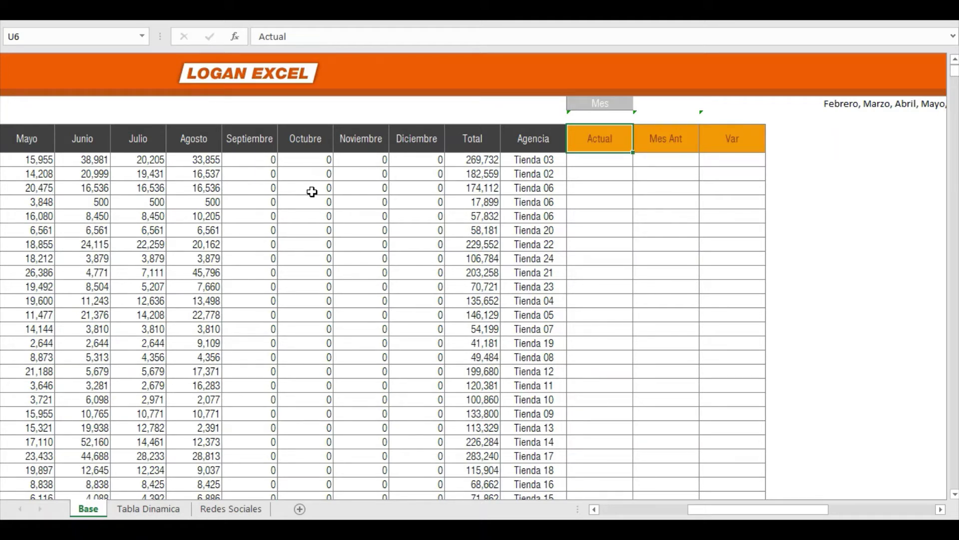
{"action": "key", "text": "Up"}
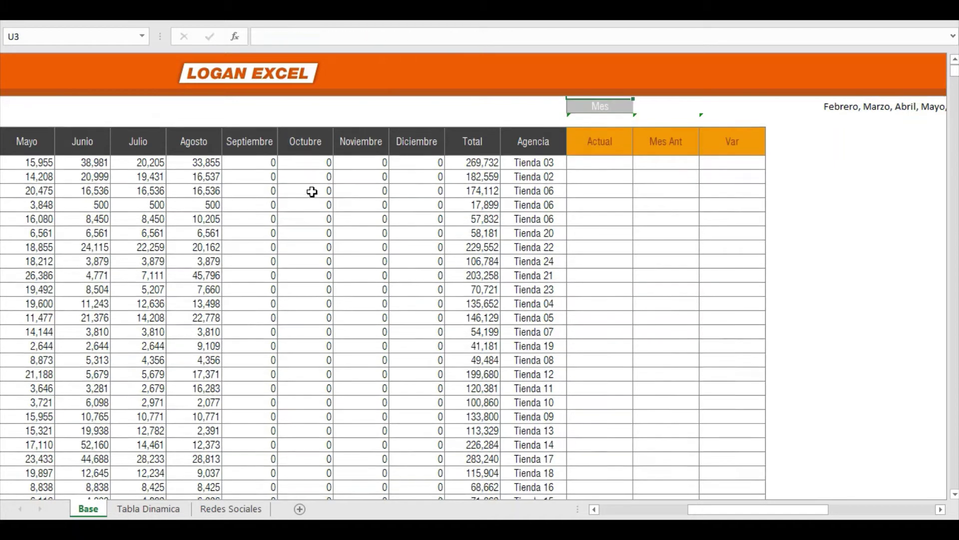
{"action": "key", "text": "Down"}
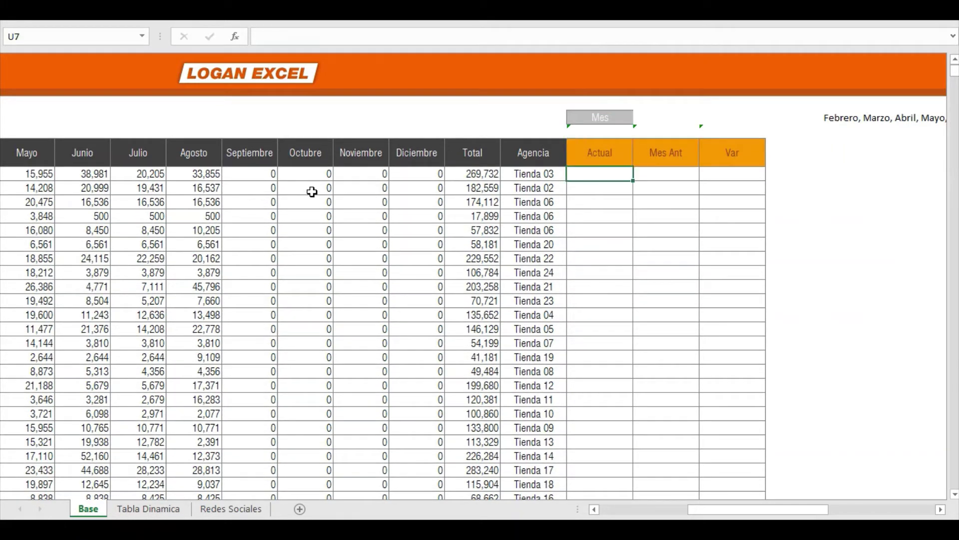
{"action": "key", "text": "Right"}
{"action": "key", "text": "Right"}
{"action": "key", "text": "Up"}
{"action": "key", "text": "Left"}
{"action": "key", "text": "Left"}
{"action": "key", "text": "Down"}
{"action": "key", "text": "Down"}
{"action": "key", "text": "Left"}
{"action": "key", "text": "Left"}
{"action": "key", "text": "Left"}
{"action": "key", "text": "Left"}
{"action": "key", "text": "Left"}
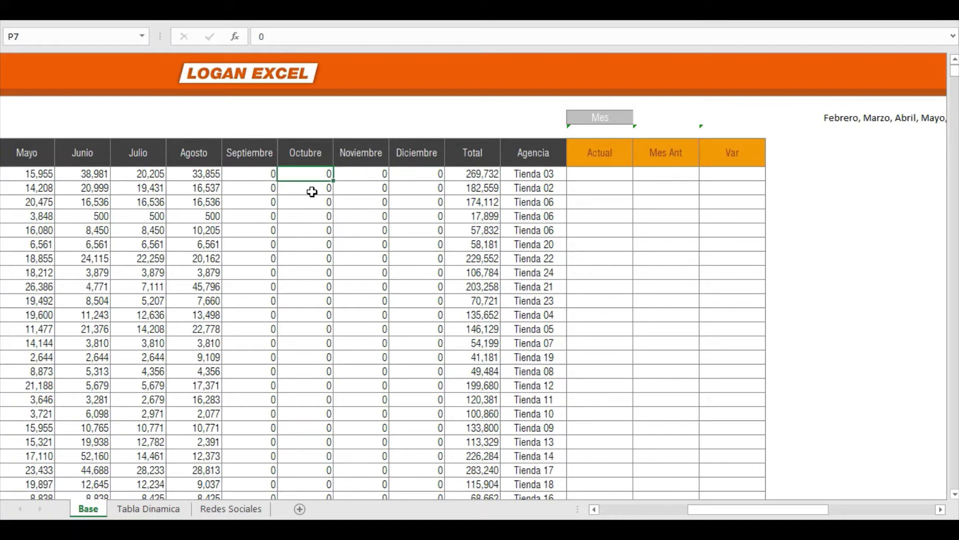
{"action": "key", "text": "ctrl+Left"}
{"action": "key", "text": "Up"}
{"action": "key", "text": "ctrl+Right"}
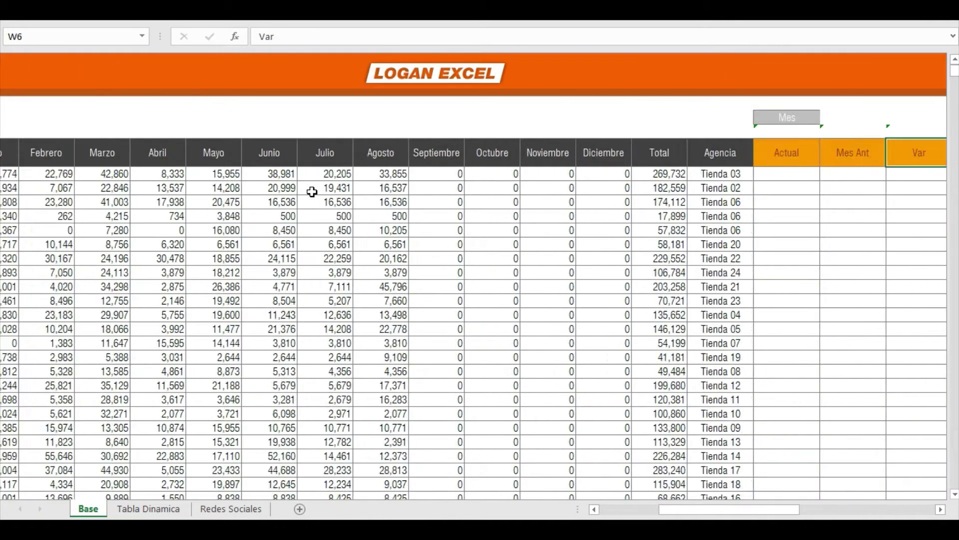
{"action": "key", "text": "ctrl+Right"}
{"action": "key", "text": "ctrl+Left"}
{"action": "key", "text": "ctrl+Left"}
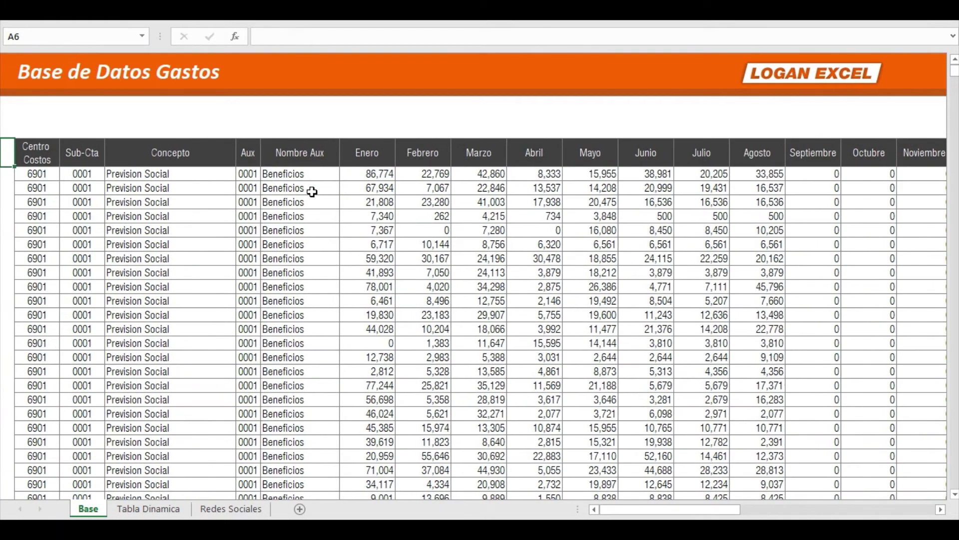
{"action": "key", "text": "ctrl+Right"}
{"action": "key", "text": "Right"}
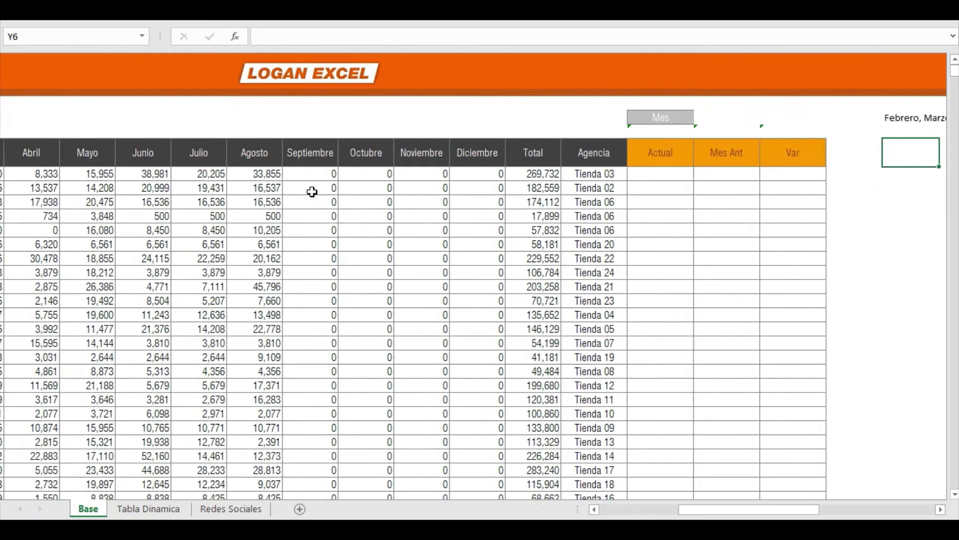
{"action": "key", "text": "Left"}
{"action": "key", "text": "Left"}
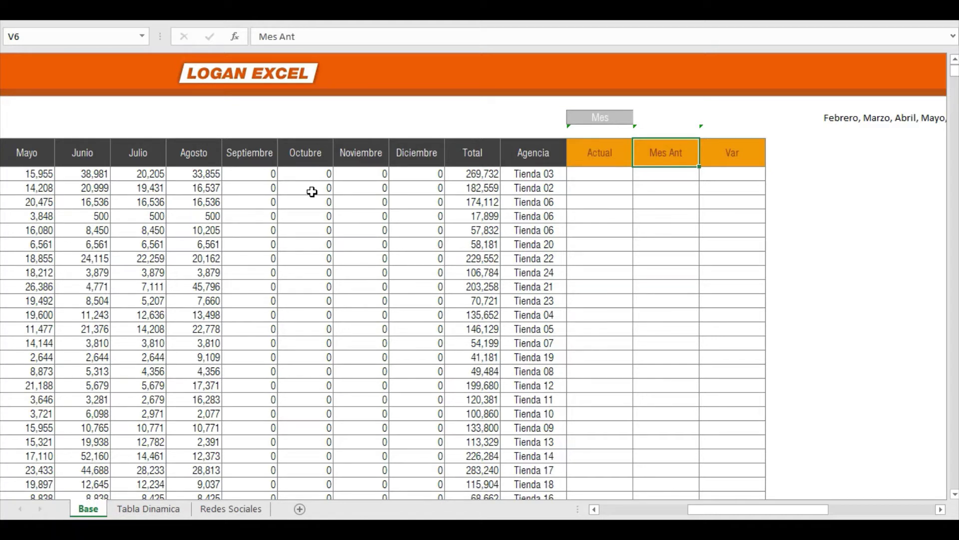
{"action": "key", "text": "Left"}
{"action": "key", "text": "Left"}
{"action": "key", "text": "Right"}
{"action": "key", "text": "Right"}
{"action": "key", "text": "Left"}
{"action": "key", "text": "Right"}
{"action": "key", "text": "Right"}
{"action": "key", "text": "Left"}
{"action": "key", "text": "Left"}
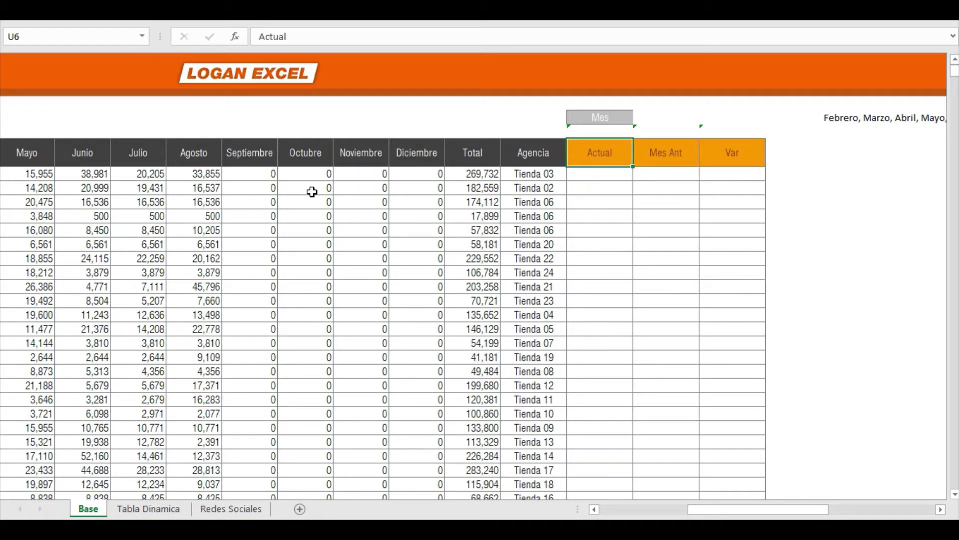
{"action": "key", "text": "Left"}
{"action": "key", "text": "ctrl+shift+Down"}
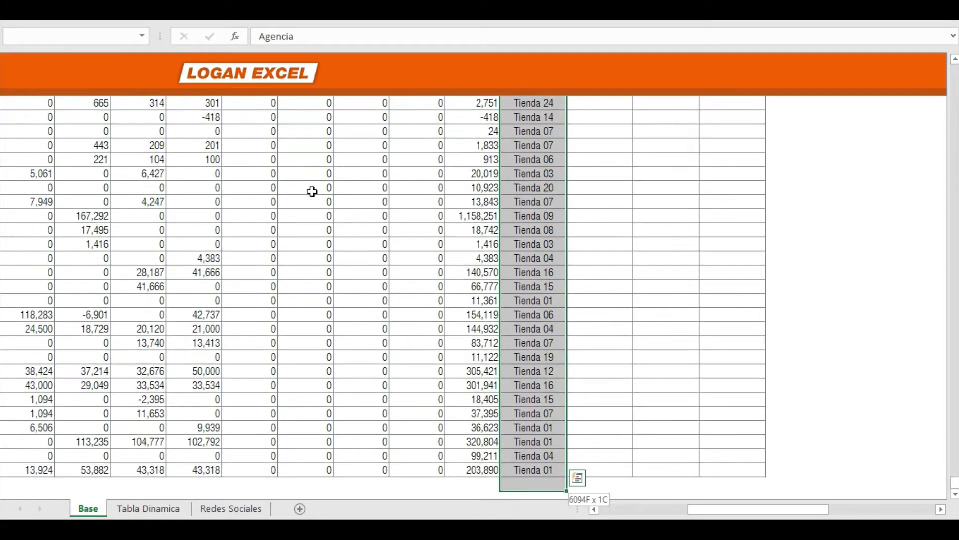
{"action": "key", "text": "ctrl+Down"}
{"action": "key", "text": "ctrl+Up"}
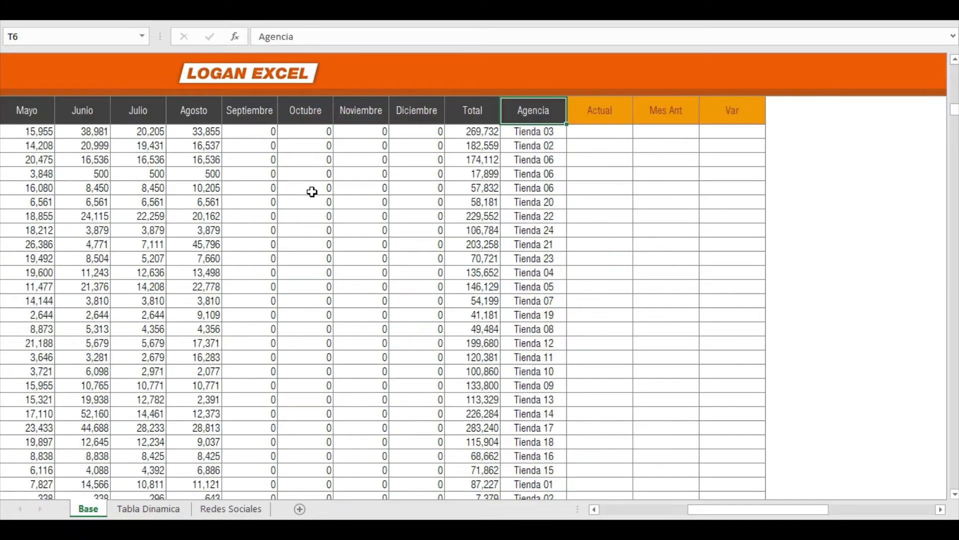
{"action": "key", "text": "Down"}
{"action": "key", "text": "Left"}
{"action": "key", "text": "Left"}
{"action": "key", "text": "Left"}
{"action": "key", "text": "Left"}
{"action": "key", "text": "Left"}
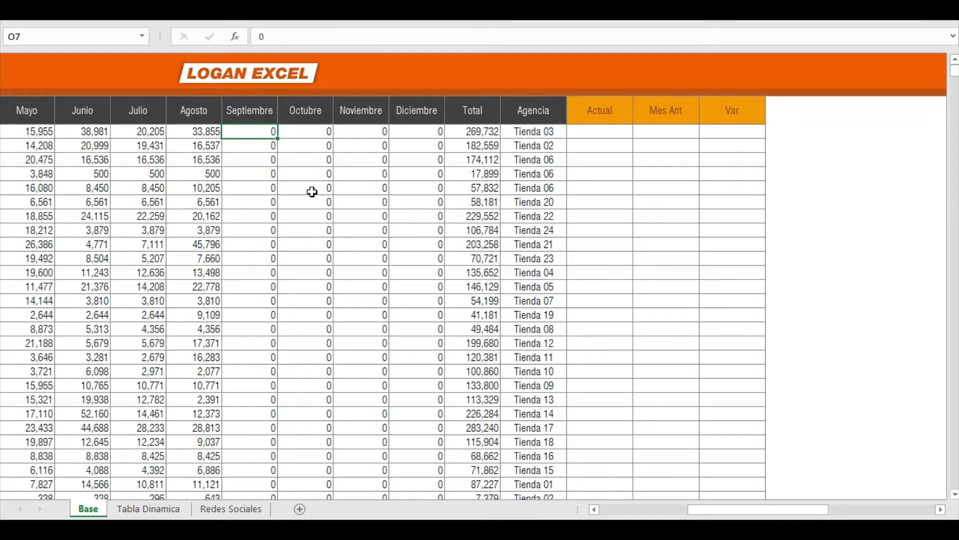
{"action": "key", "text": "Down"}
{"action": "key", "text": "Down"}
{"action": "key", "text": "Down"}
{"action": "key", "text": "Up"}
{"action": "key", "text": "Up"}
{"action": "key", "text": "Up"}
{"action": "key", "text": "Up"}
{"action": "key", "text": "Right"}
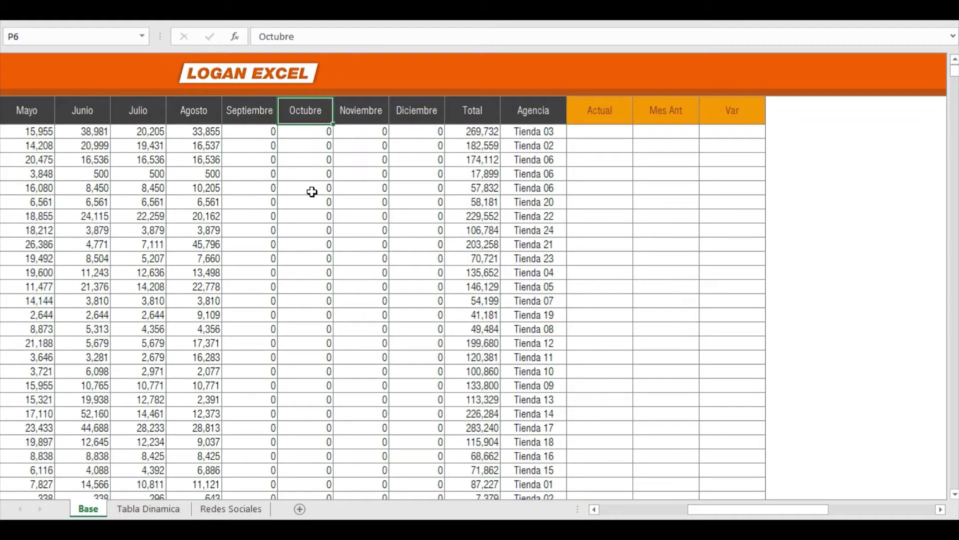
{"action": "scroll", "coordinate": [311, 192], "scroll_direction": "up", "scroll_amount": 1}
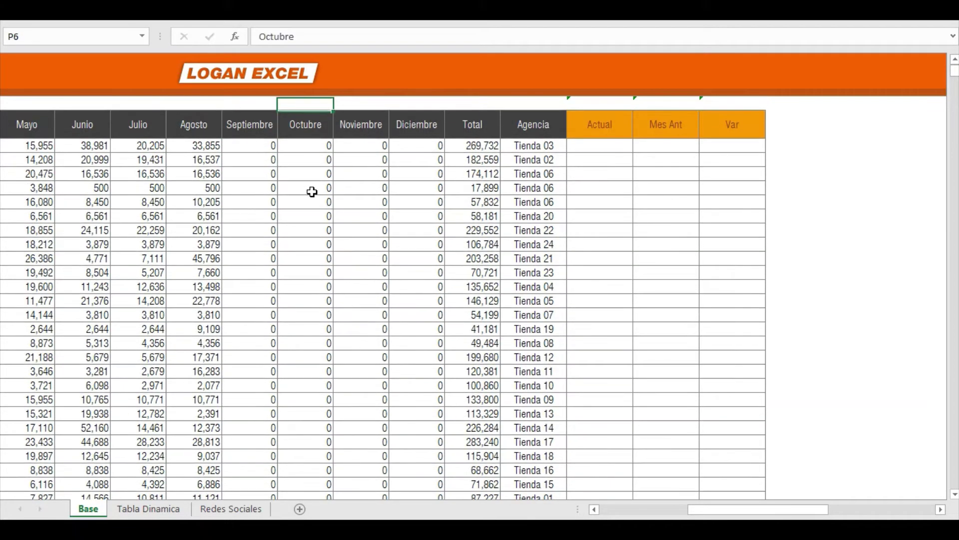
{"action": "key", "text": "Right"}
{"action": "key", "text": "Right"}
{"action": "key", "text": "Right"}
{"action": "key", "text": "Right"}
{"action": "key", "text": "Right"}
{"action": "scroll", "coordinate": [312, 192], "scroll_direction": "up", "scroll_amount": 1}
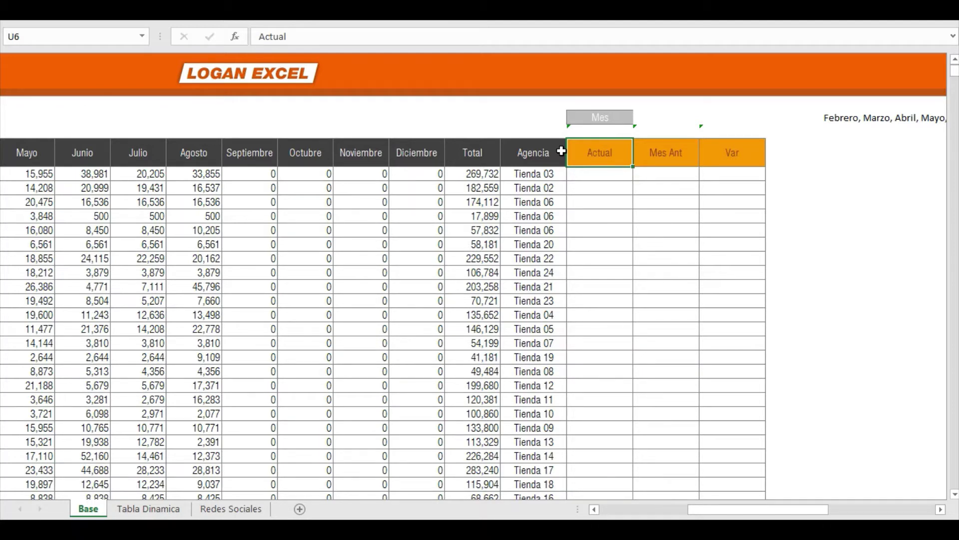
{"action": "key", "text": "Down"}
{"action": "key", "text": "Up"}
{"action": "key", "text": "Down"}
{"action": "key", "text": "Up"}
{"action": "key", "text": "Down"}
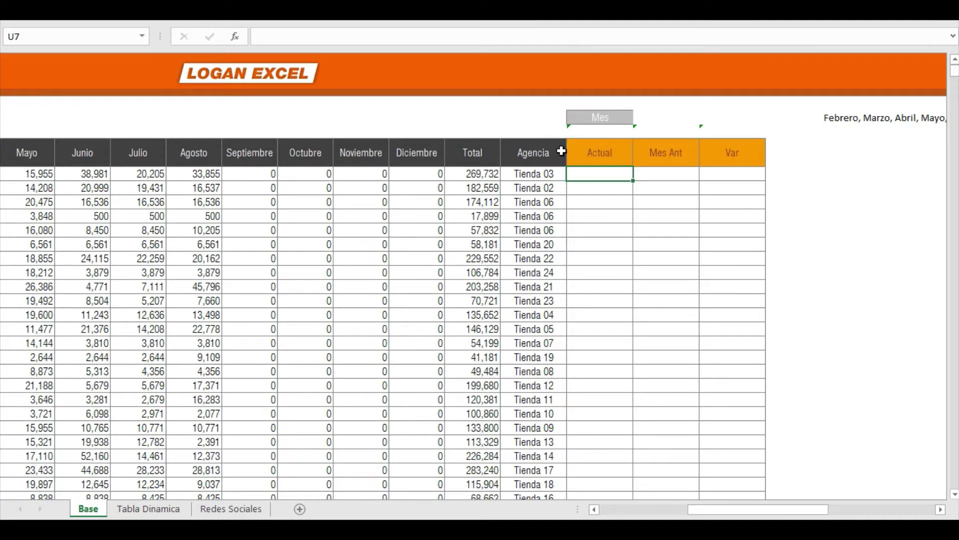
{"action": "key", "text": "Up"}
{"action": "key", "text": "Up"}
{"action": "left_click", "coordinate": [660, 115]}
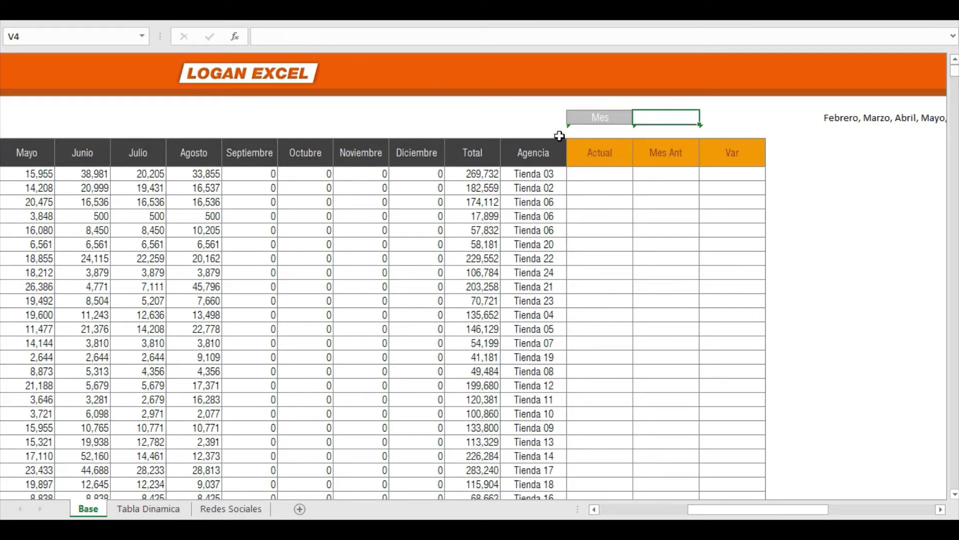
{"action": "key", "text": "Right"}
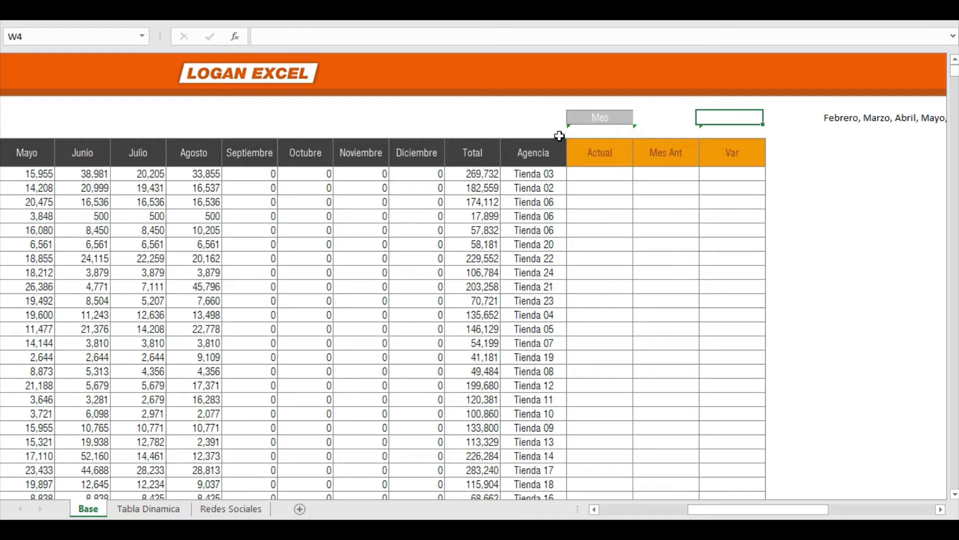
{"action": "key", "text": "Right"}
{"action": "key", "text": "Left"}
{"action": "key", "text": "Left"}
{"action": "key", "text": "Left"}
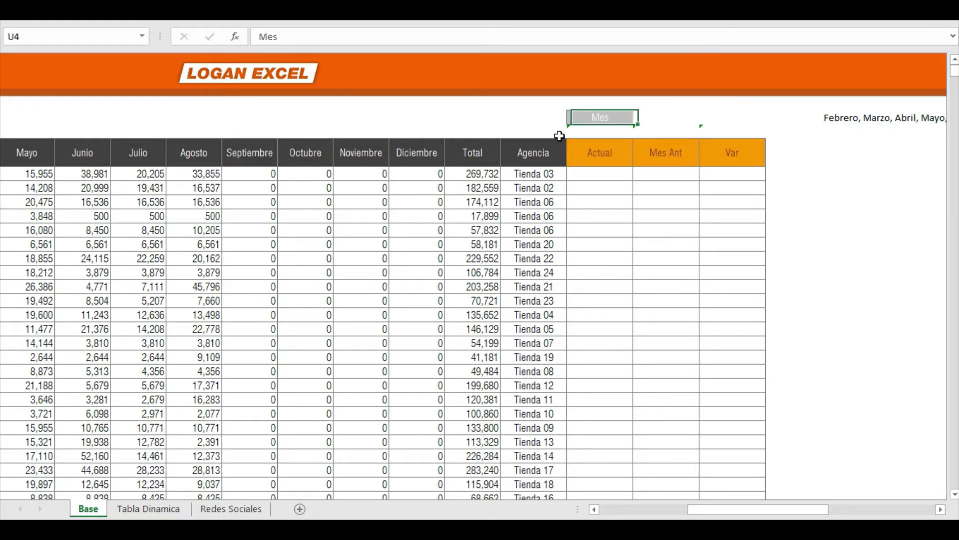
{"action": "key", "text": "Right"}
{"action": "key", "text": "Right"}
{"action": "key", "text": "Right"}
{"action": "key", "text": "Right"}
{"action": "key", "text": "Right"}
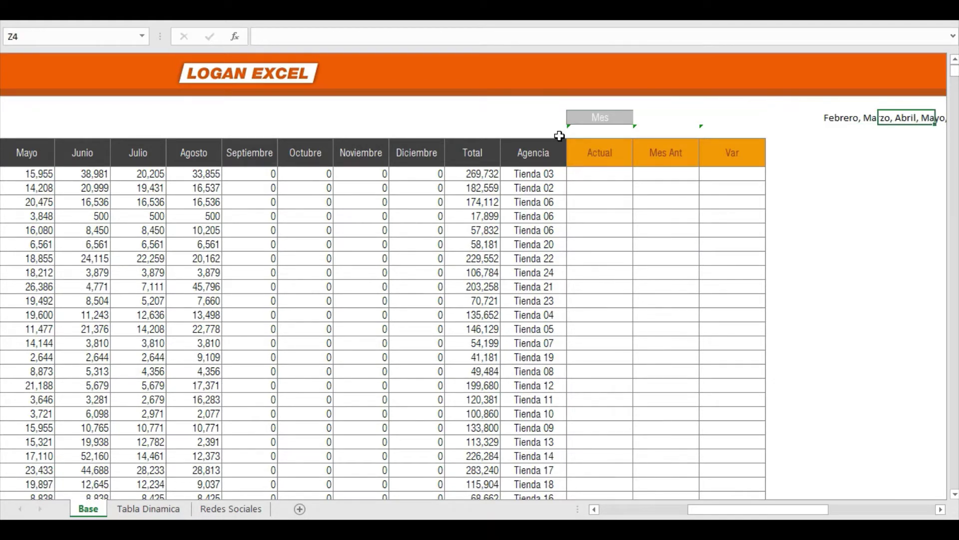
{"action": "key", "text": "Right"}
{"action": "key", "text": "Right"}
{"action": "key", "text": "Right"}
- Copy the Febrero–Diciembre month list from Y4 and select the empty cell V4
{"action": "key", "text": "Right"}
{"action": "key", "text": "Right"}
{"action": "key", "text": "Left"}
{"action": "key", "text": "Left"}
{"action": "key", "text": "Left"}
{"action": "key", "text": "Left"}
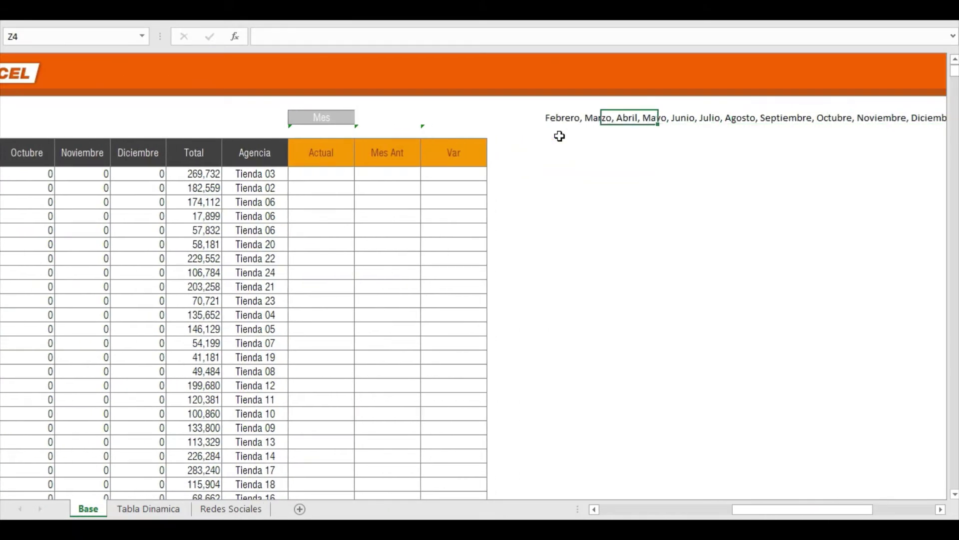
{"action": "key", "text": "Left"}
{"action": "key", "text": "Left"}
{"action": "key", "text": "Left"}
{"action": "key", "text": "Right"}
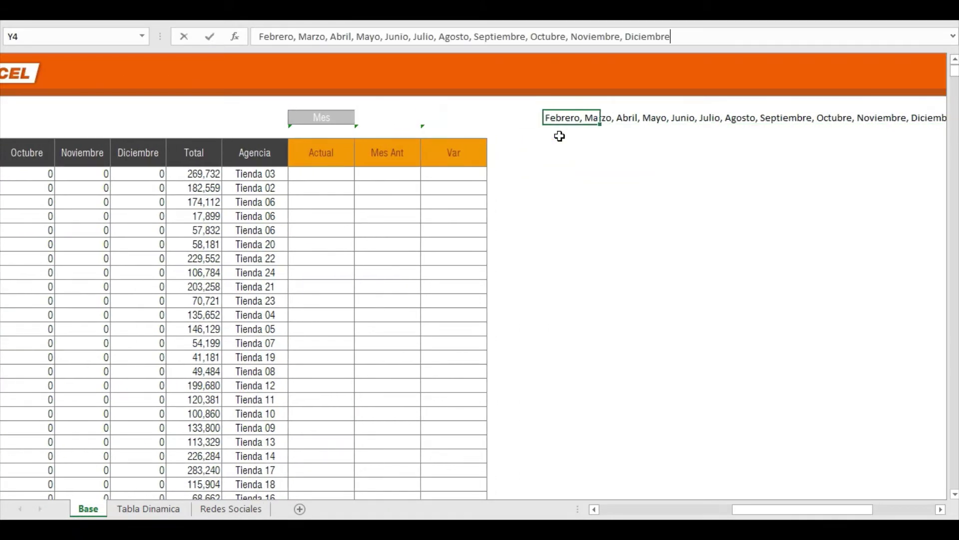
{"action": "key", "text": "ctrl+a"}
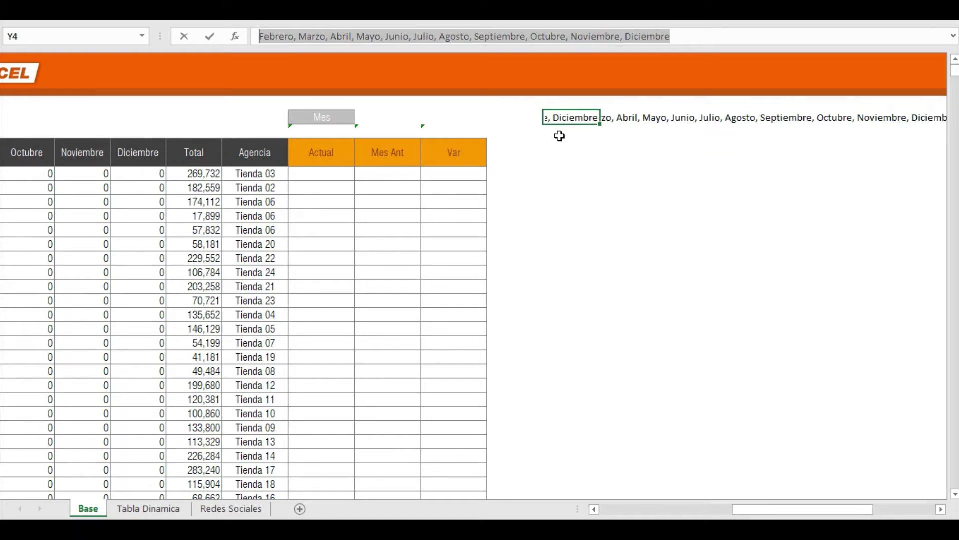
{"action": "key", "text": "Escape"}
{"action": "left_click", "coordinate": [387, 118]}
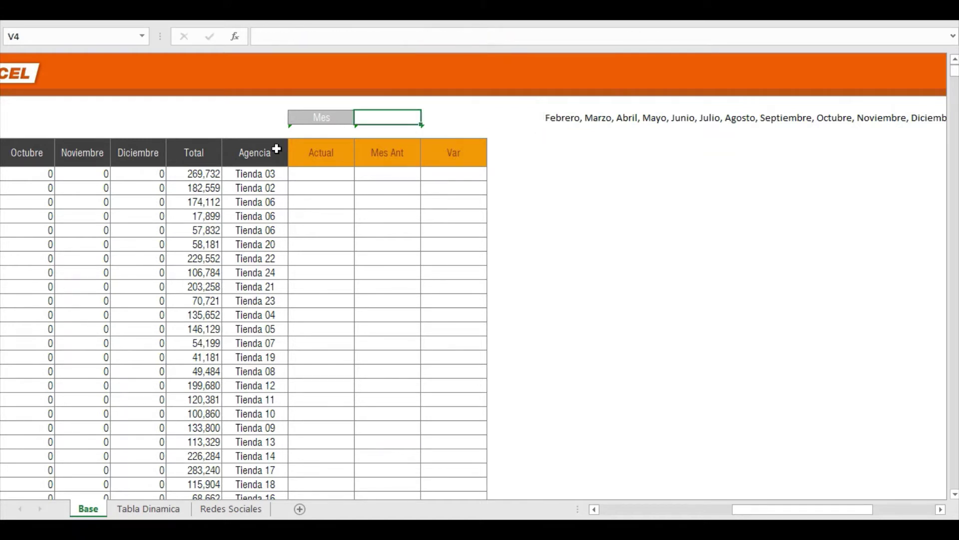
{"action": "left_click", "coordinate": [72, 21]}
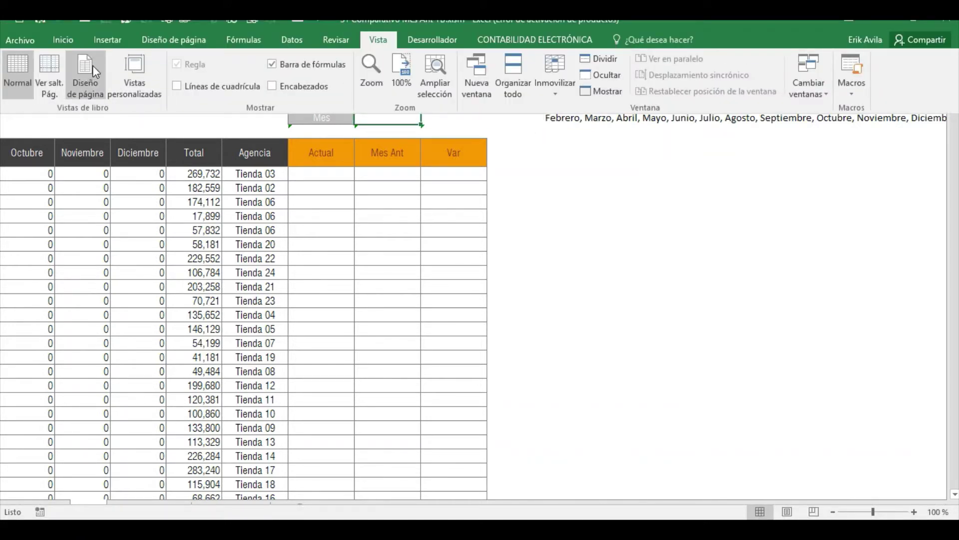
- Give V4 a Lista validation with the pasted Febrero–Diciembre months as its Origen
{"action": "left_click", "coordinate": [102, 39]}
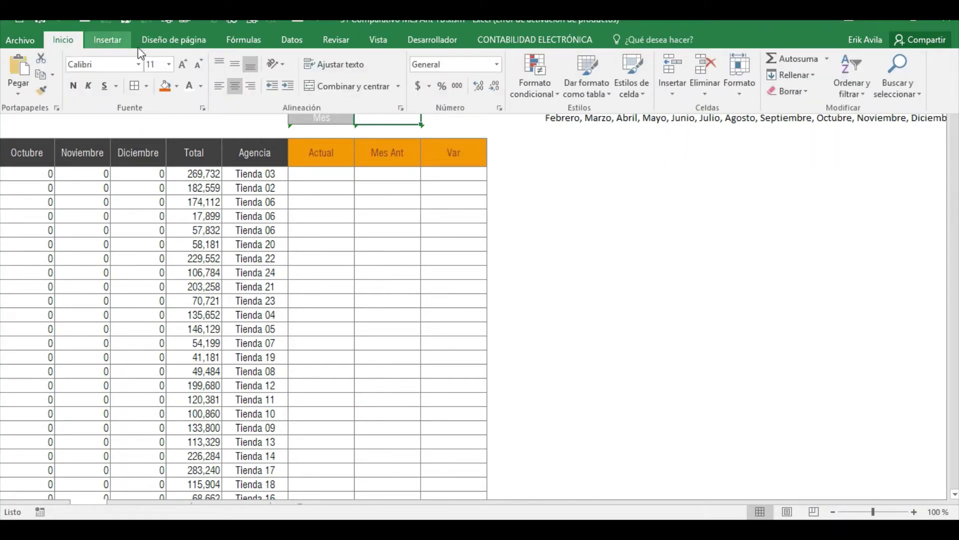
{"action": "left_click", "coordinate": [295, 43]}
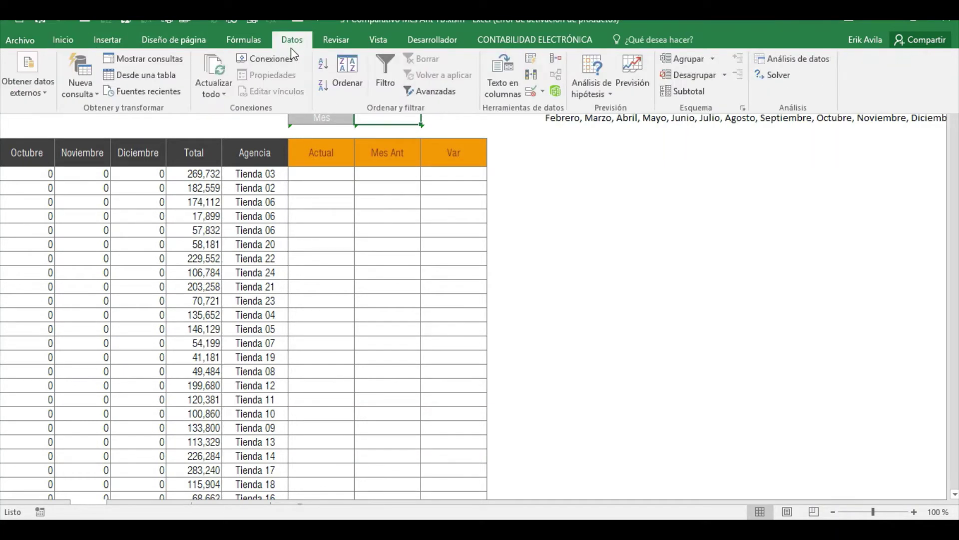
{"action": "left_click", "coordinate": [545, 91]}
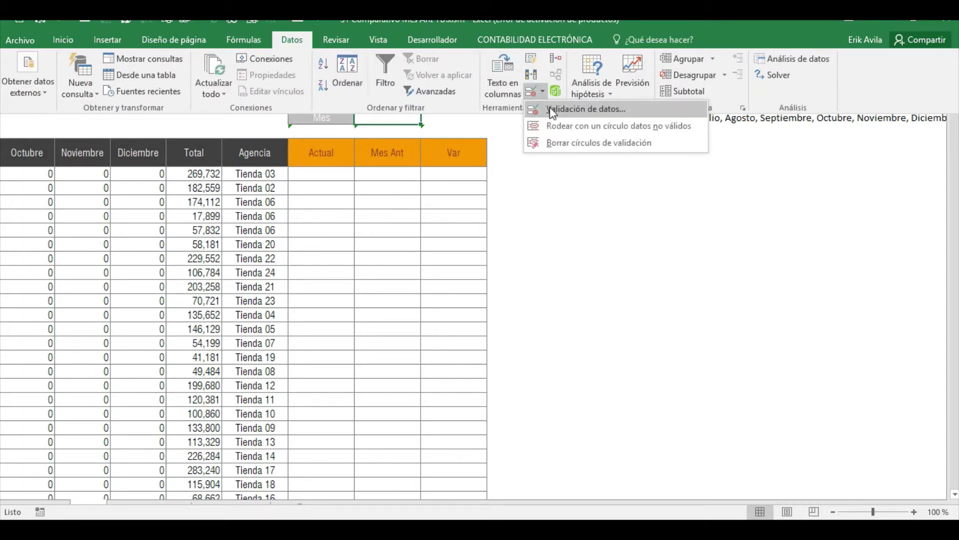
{"action": "left_click", "coordinate": [554, 110]}
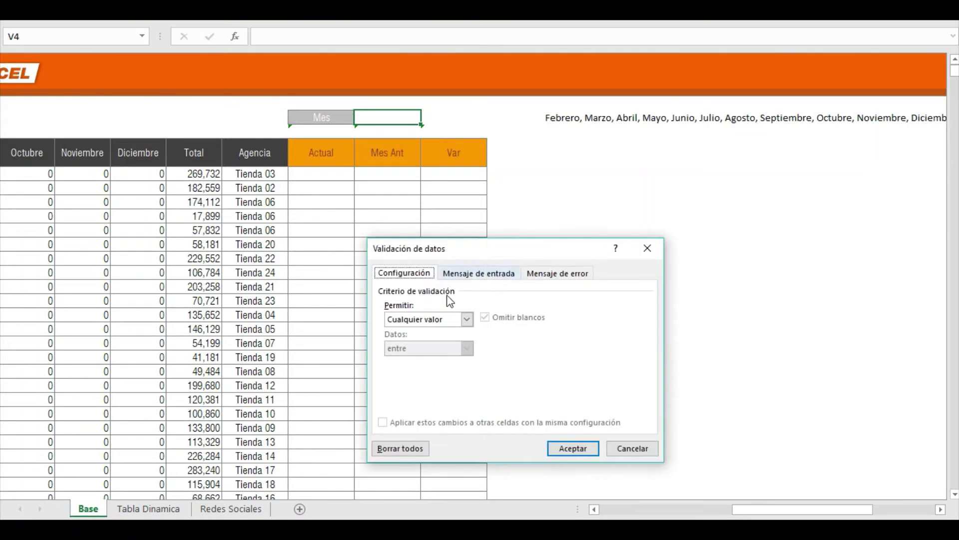
{"action": "left_click", "coordinate": [466, 319]}
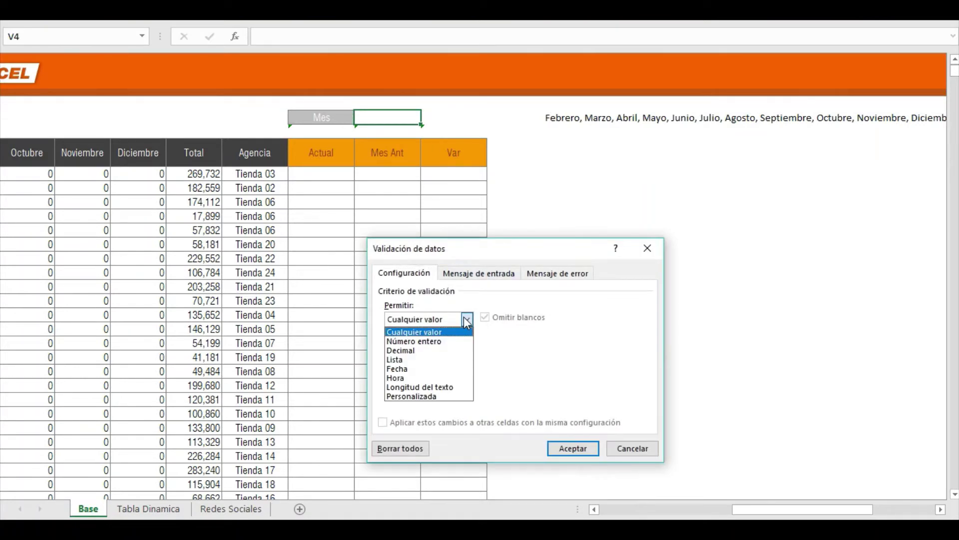
{"action": "left_click", "coordinate": [429, 359]}
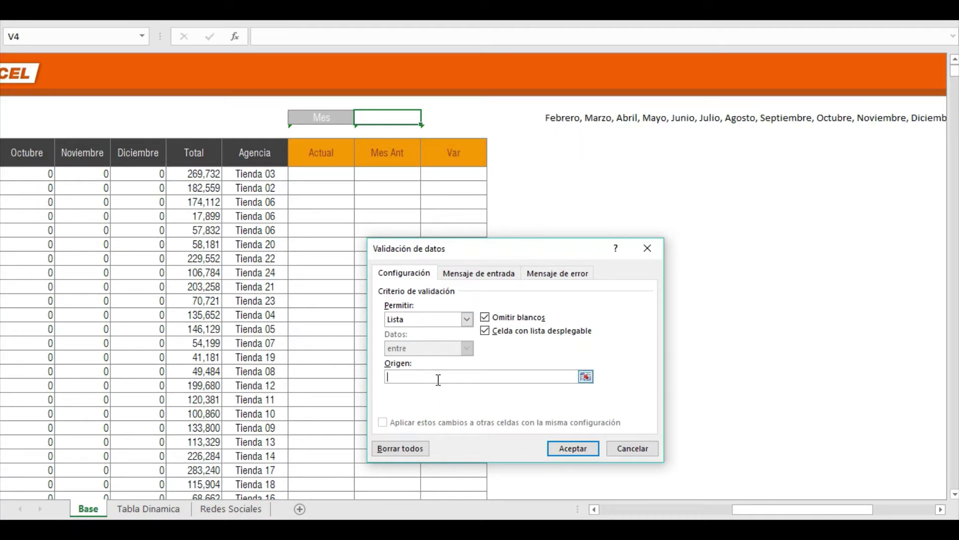
{"action": "key", "text": "ctrl+v"}
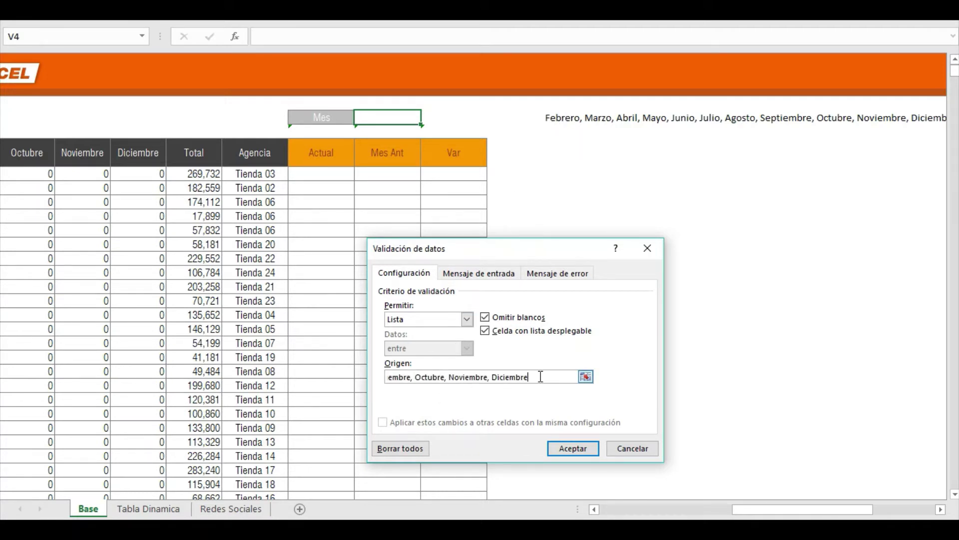
{"action": "left_click", "coordinate": [584, 376]}
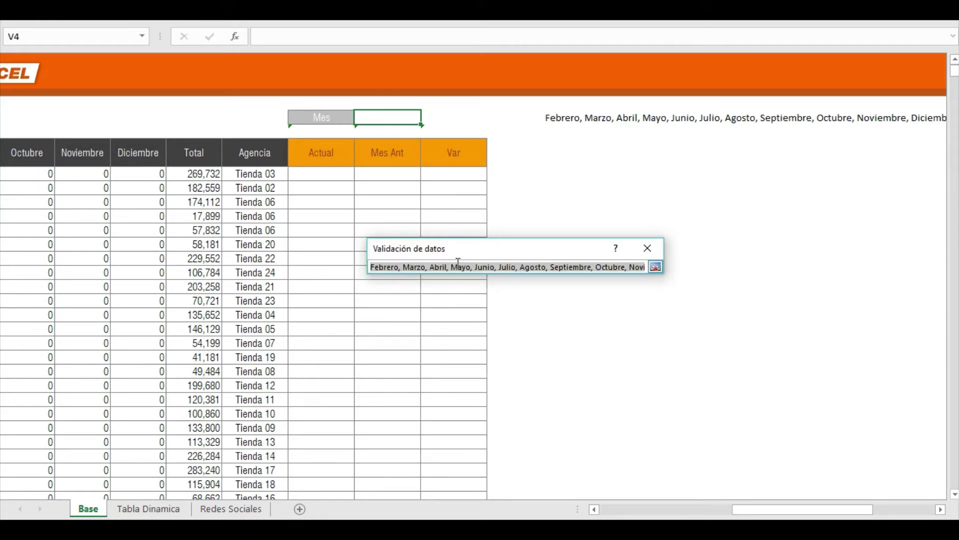
{"action": "left_click", "coordinate": [655, 267]}
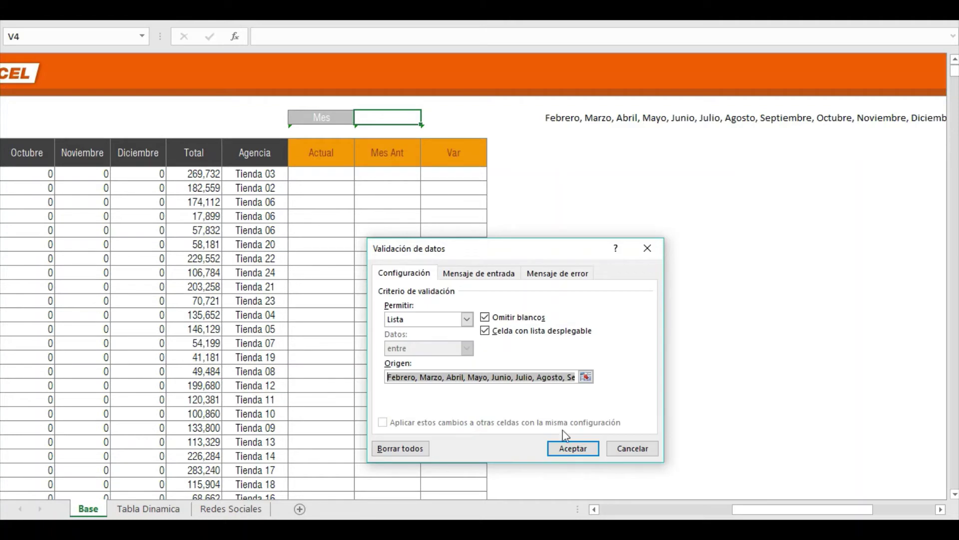
{"action": "left_click", "coordinate": [580, 448]}
{"action": "left_click", "coordinate": [400, 215]}
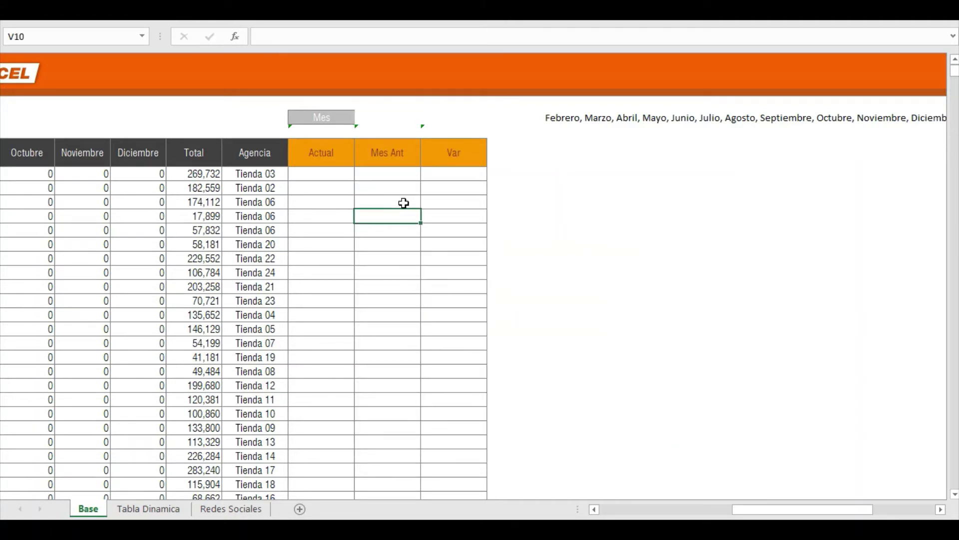
{"action": "left_click", "coordinate": [383, 117]}
{"action": "left_click", "coordinate": [427, 118]}
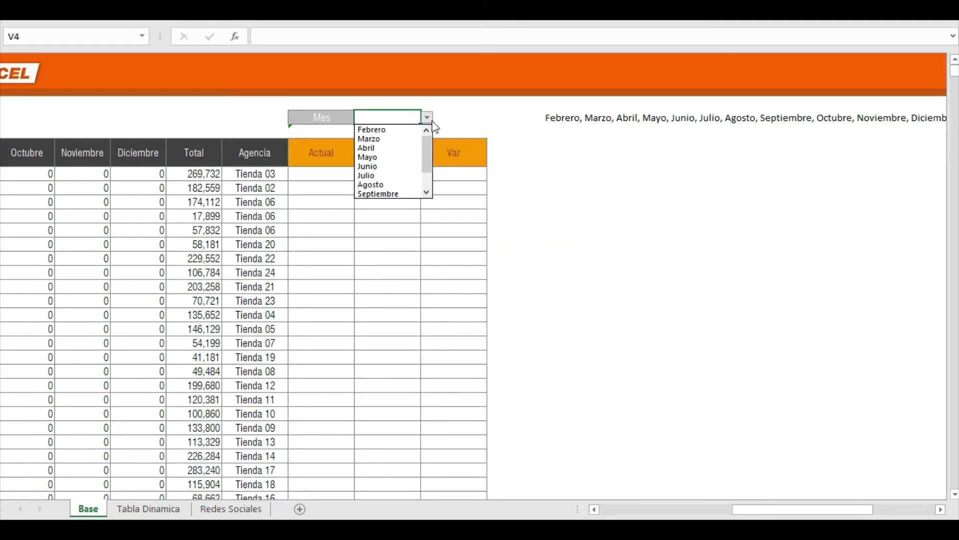
{"action": "mouse_move", "coordinate": [428, 144]}
{"action": "left_mouse_down"}
{"action": "mouse_move", "coordinate": [427, 170]}
{"action": "mouse_move", "coordinate": [426, 152]}
{"action": "left_mouse_up"}
{"action": "key", "text": "Escape"}
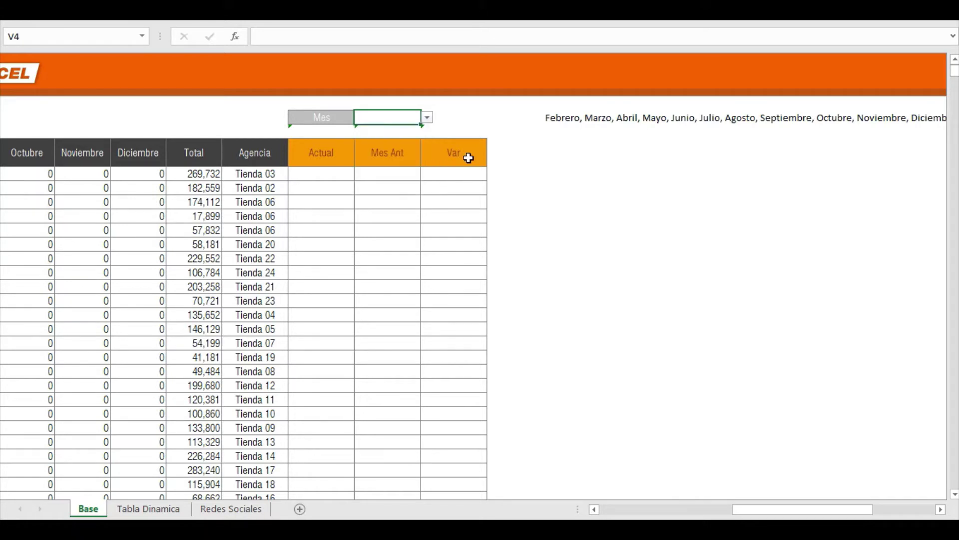
{"action": "left_click", "coordinate": [339, 160]}
{"action": "left_click", "coordinate": [337, 175]}
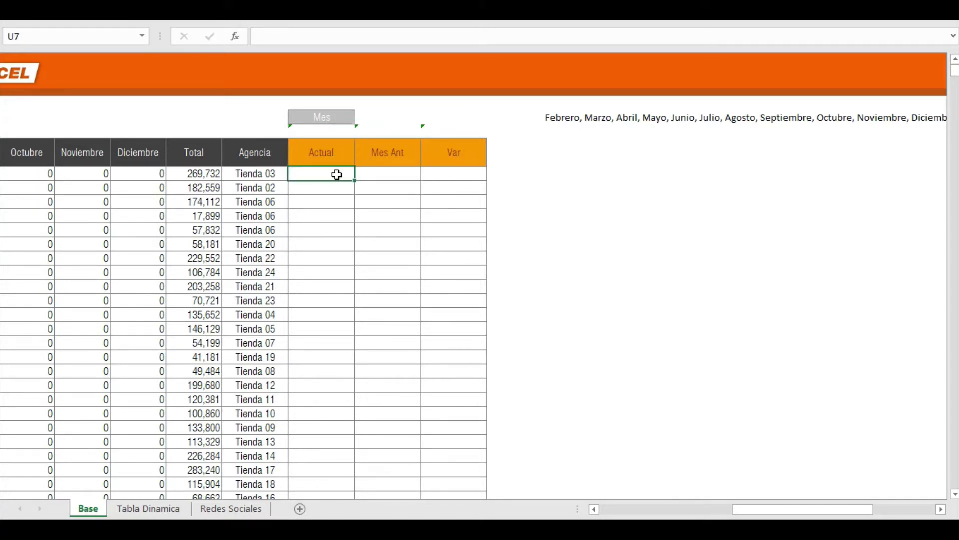
{"action": "key", "text": "Left"}
{"action": "key", "text": "Left"}
{"action": "key", "text": "Up"}
{"action": "key", "text": "Up"}
{"action": "key", "text": "Right"}
{"action": "key", "text": "Down"}
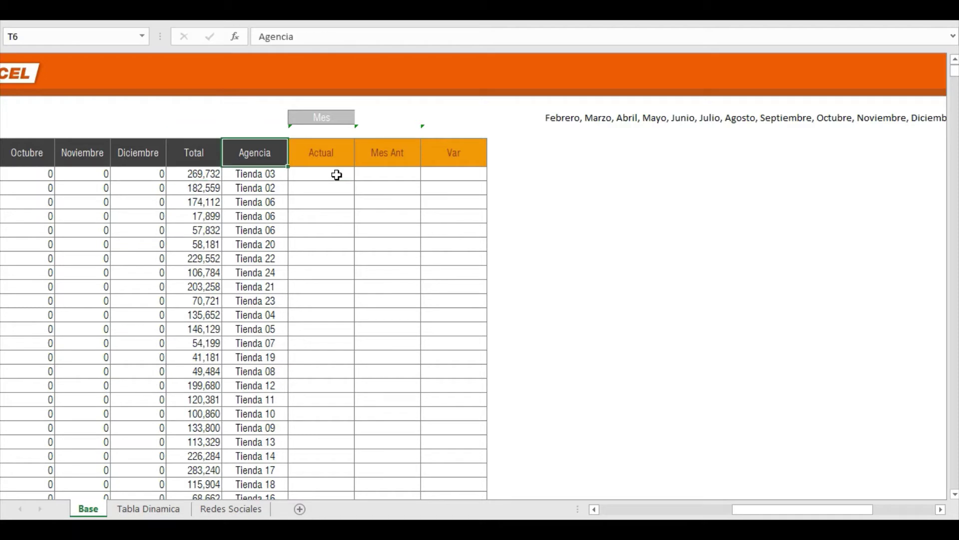
{"action": "key", "text": "Down"}
{"action": "key", "text": "Right"}
- Start a COINCIDIR formula in U7 using the absolute $V$4 as lookup value
{"action": "left_click", "coordinate": [331, 156]}
{"action": "left_click", "coordinate": [332, 173]}
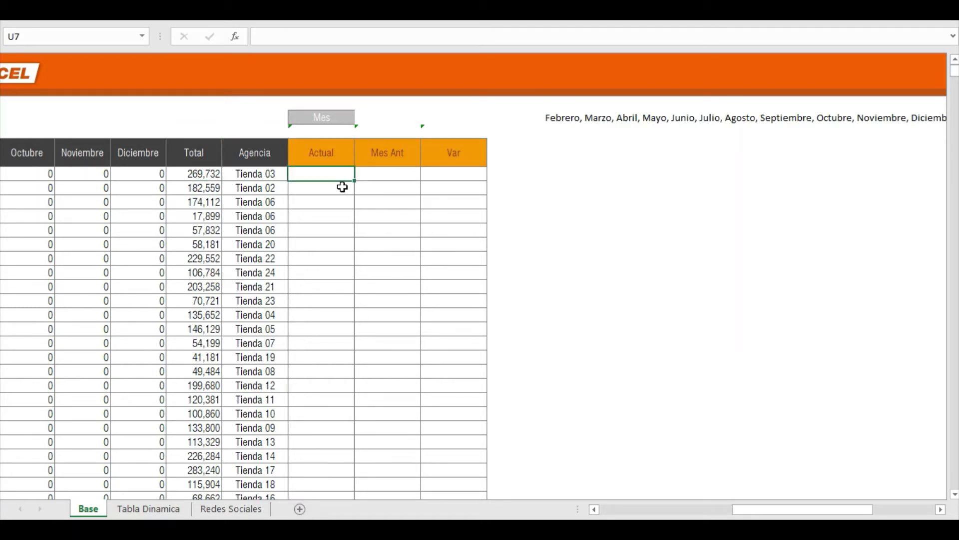
{"action": "type", "text": "="}
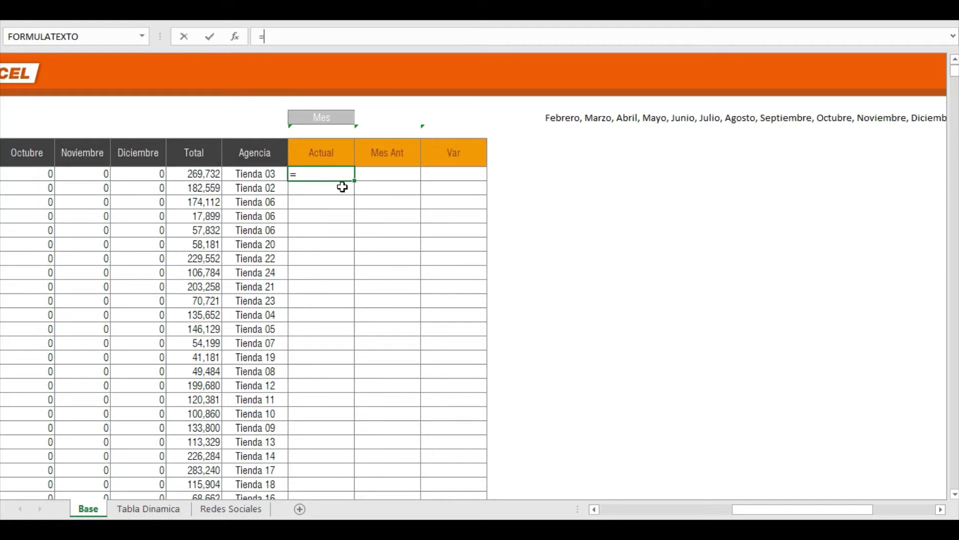
{"action": "type", "text": "c"}
{"action": "type", "text": "o"}
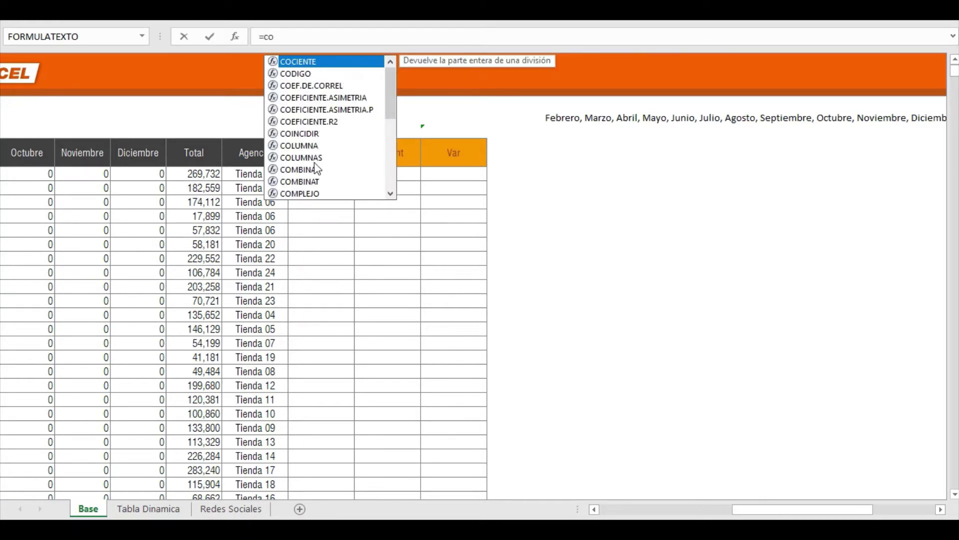
{"action": "type", "text": "i"}
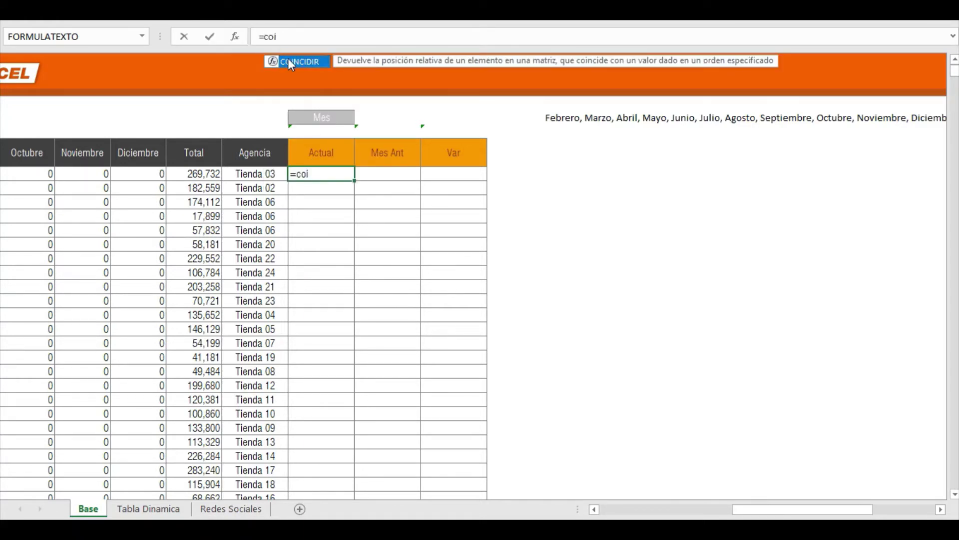
{"action": "double_click", "coordinate": [288, 58]}
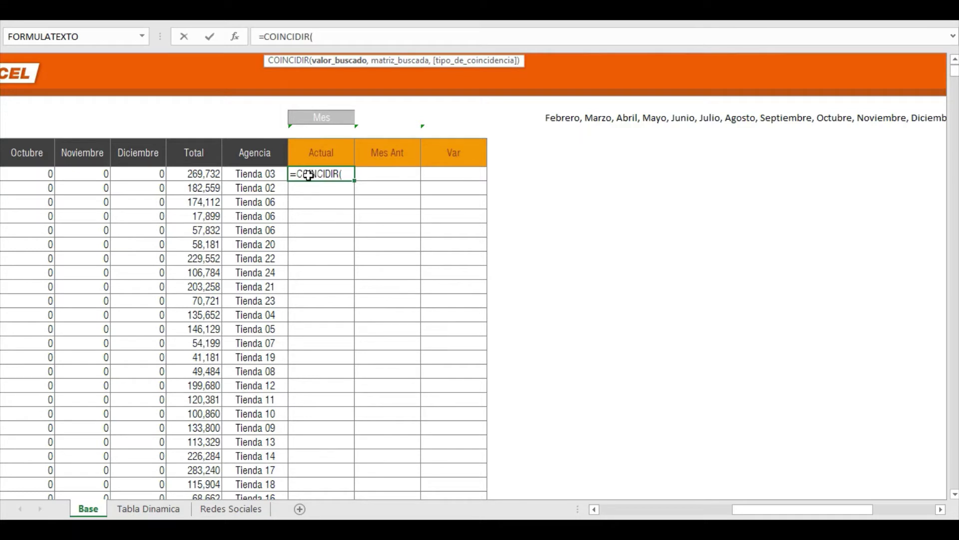
{"action": "left_click", "coordinate": [375, 118]}
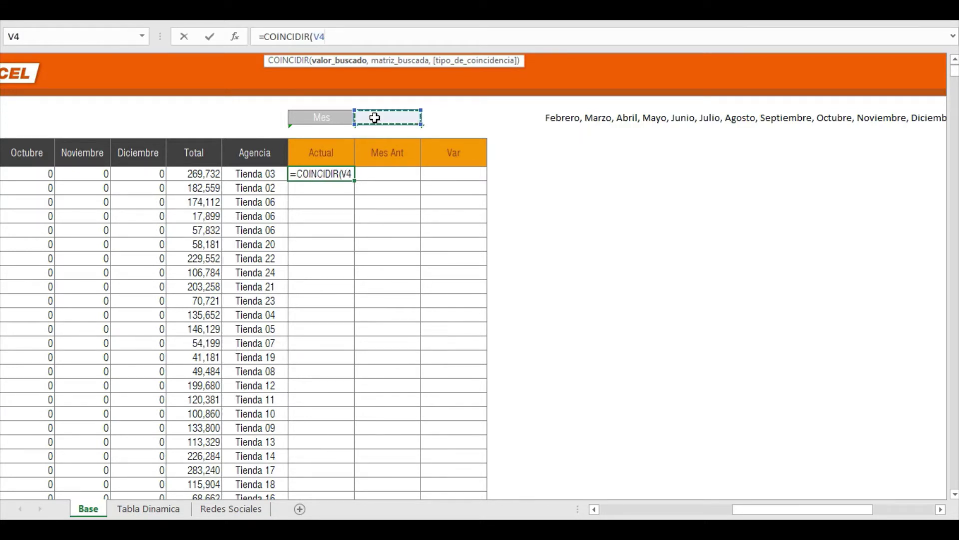
{"action": "key", "text": "F4"}
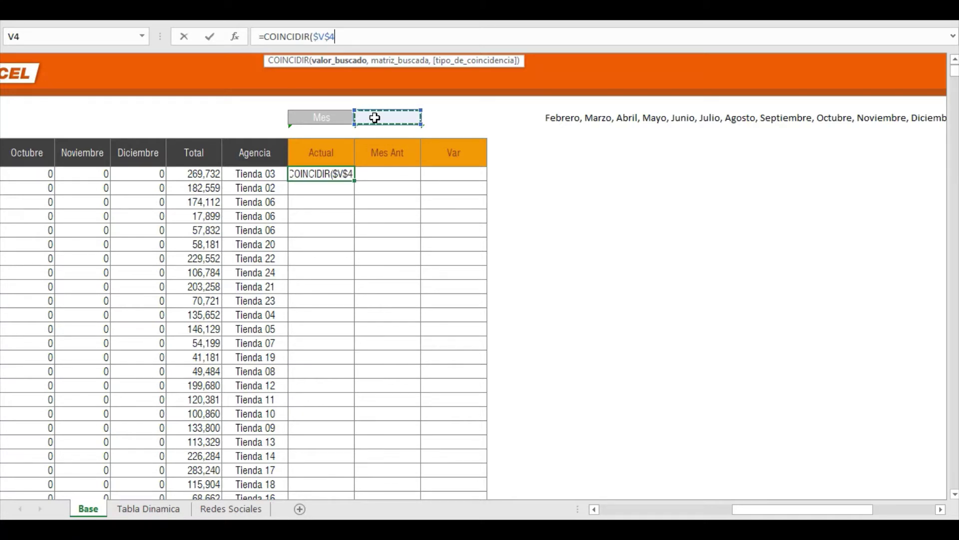
{"action": "type", "text": ","}
- Finish the formula as =COINCIDIR($V$4,$G$6:$R$6,0) across the month headers
{"action": "left_click", "coordinate": [149, 165]}
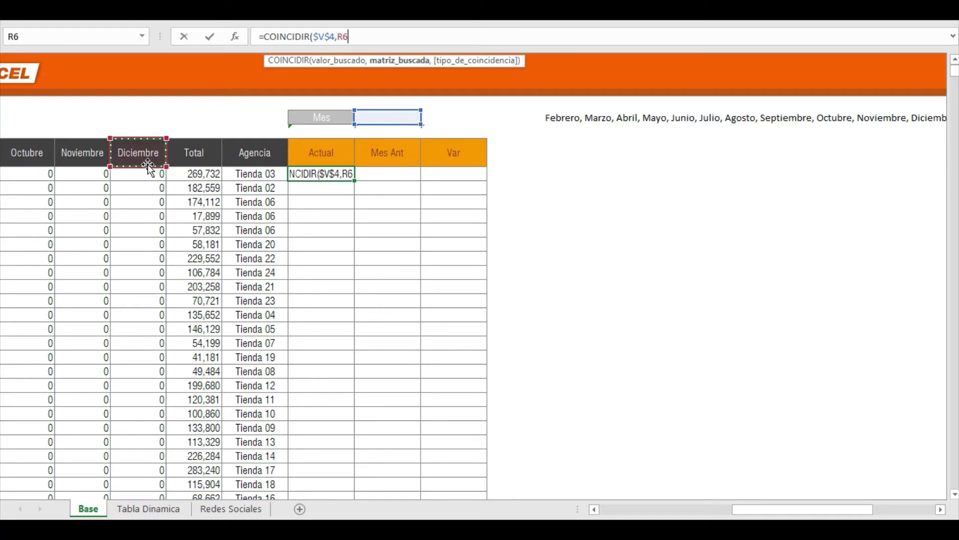
{"action": "key", "text": "Left"}
{"action": "key", "text": "Home"}
{"action": "key", "text": "Right"}
{"action": "key", "text": "Right"}
{"action": "key", "text": "Right"}
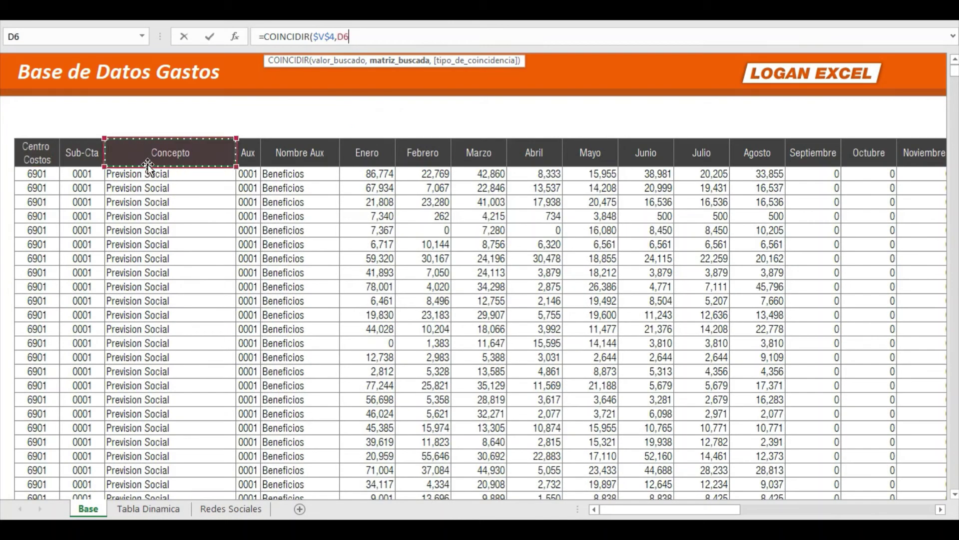
{"action": "key", "text": "Right"}
{"action": "key", "text": "Right"}
{"action": "key", "text": "Right"}
{"action": "key", "text": "shift+Right"}
{"action": "key", "text": "shift+Right"}
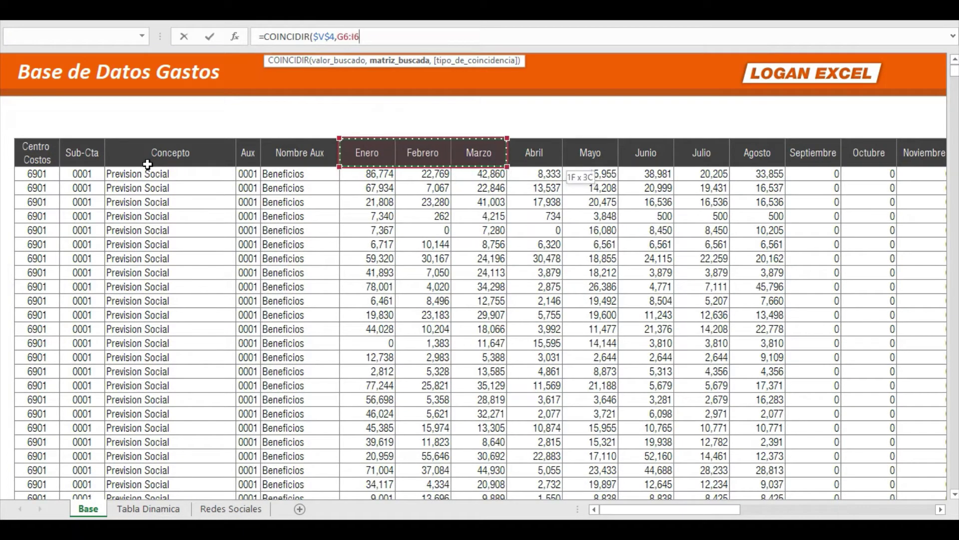
{"action": "key", "text": "shift+Right"}
{"action": "key", "text": "shift+Right"}
{"action": "key", "text": "shift+Right"}
{"action": "key", "text": "shift+Right"}
{"action": "key", "text": "shift+Right"}
{"action": "key", "text": "shift+Right"}
{"action": "key", "text": "shift+Right"}
{"action": "key", "text": "shift+Right"}
{"action": "key", "text": "shift+Right"}
{"action": "key", "text": "shift+Right"}
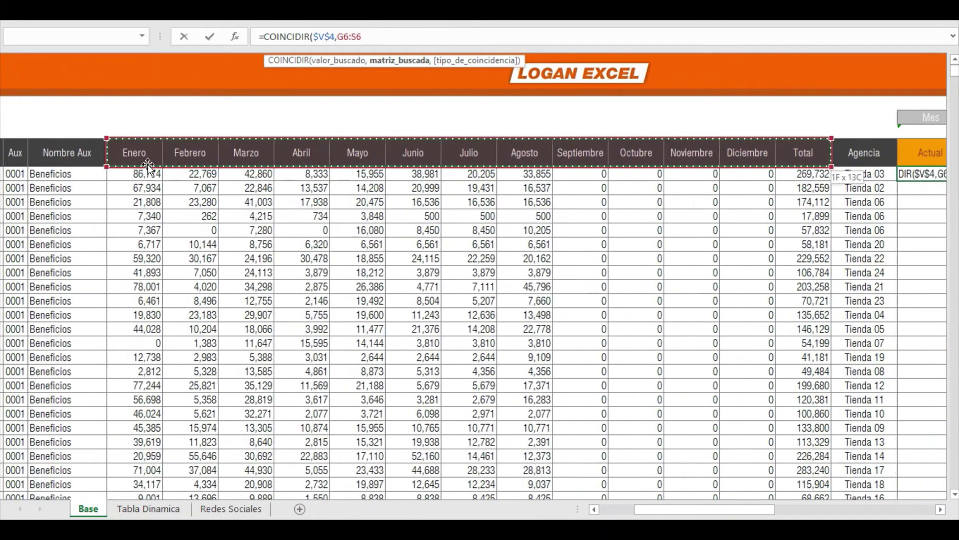
{"action": "key", "text": "shift+Left"}
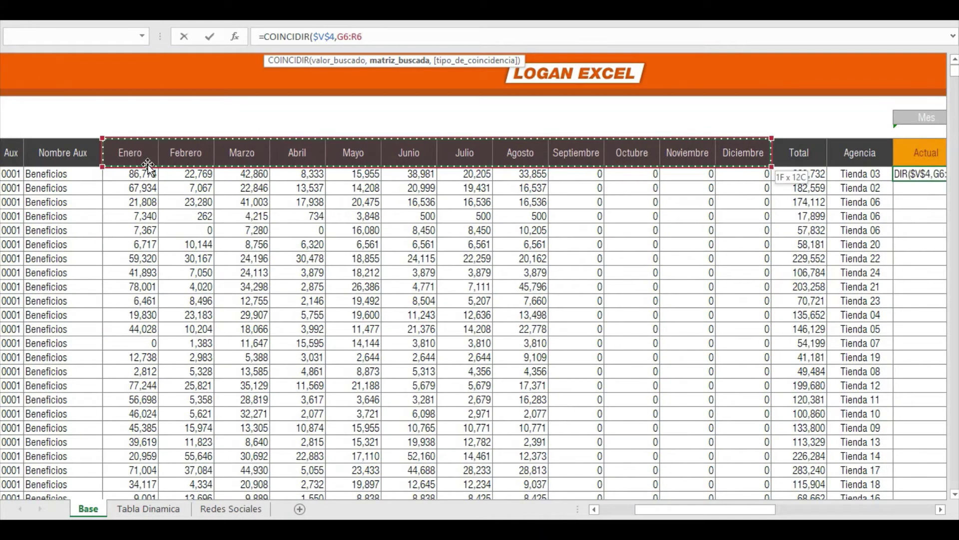
{"action": "key", "text": "F4"}
{"action": "type", "text": "$R$6,"}
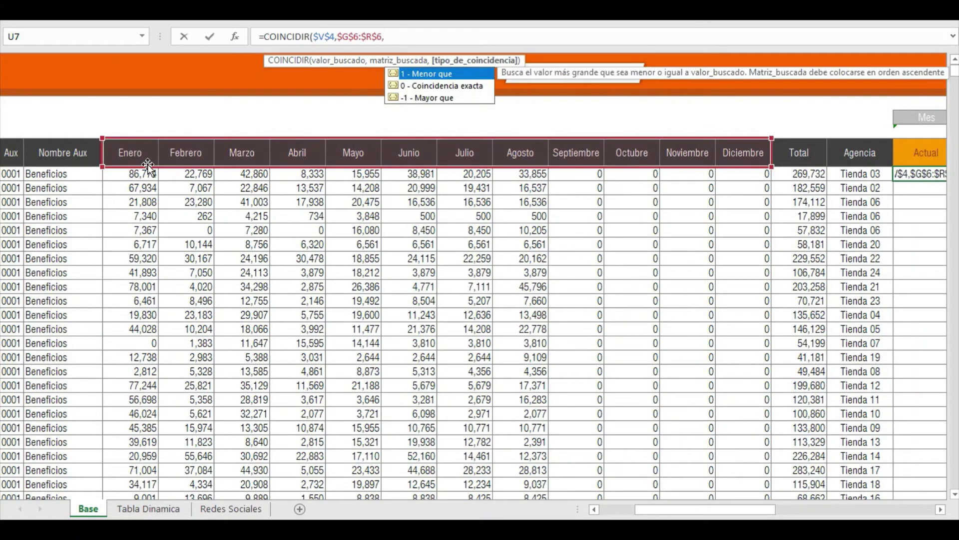
{"action": "type", "text": "0"}
{"action": "type", "text": ")"}
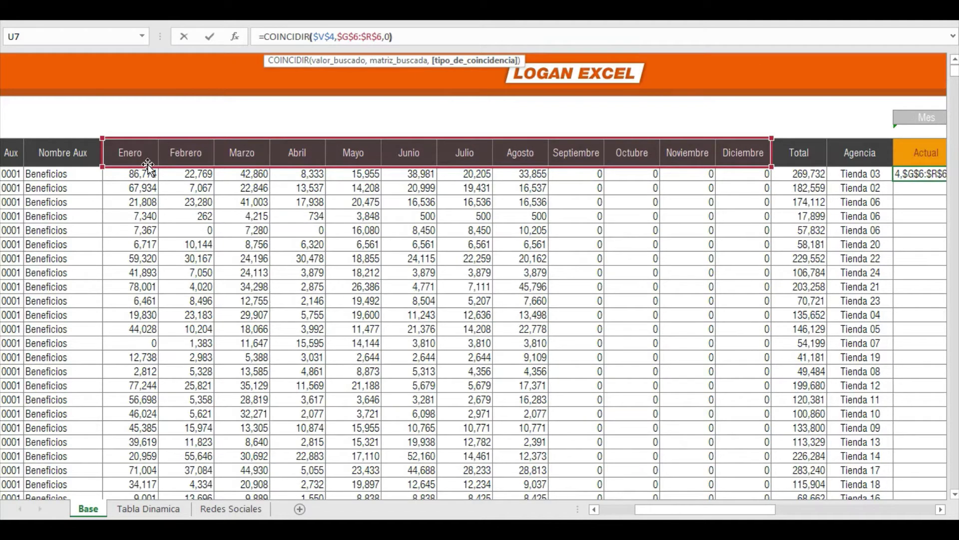
{"action": "key", "text": "Return"}
- Choose Mayo in the V4 month selector and reopen the Actual cell's formula
{"action": "key", "text": "Up"}
{"action": "key", "text": "Right"}
{"action": "key", "text": "Right"}
{"action": "key", "text": "Left"}
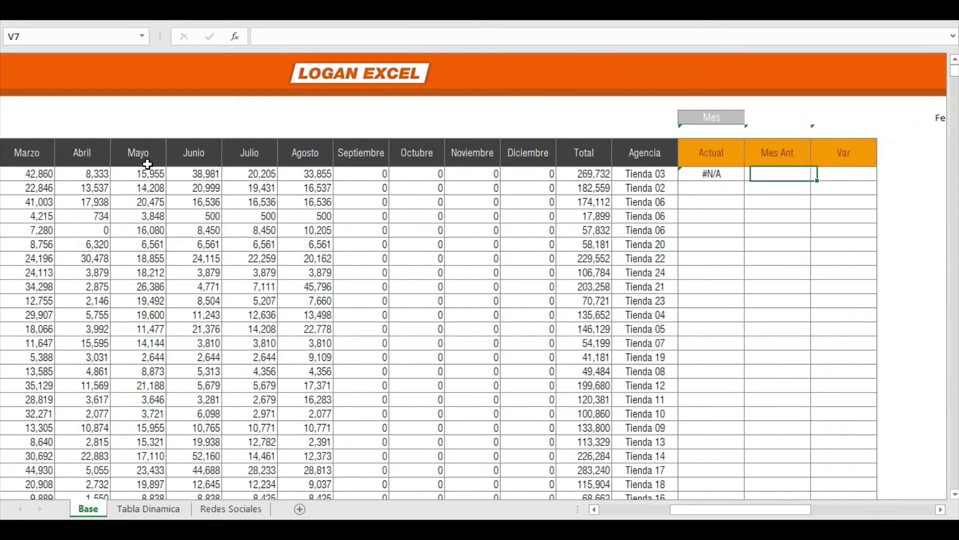
{"action": "key", "text": "Left"}
{"action": "key", "text": "Right"}
{"action": "key", "text": "Right"}
{"action": "key", "text": "Right"}
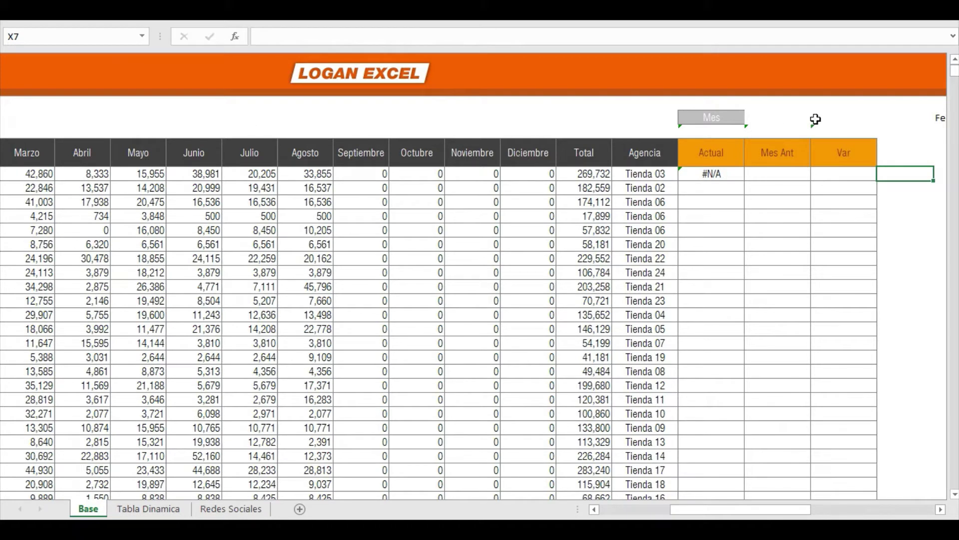
{"action": "left_click", "coordinate": [815, 120]}
{"action": "left_click", "coordinate": [817, 118]}
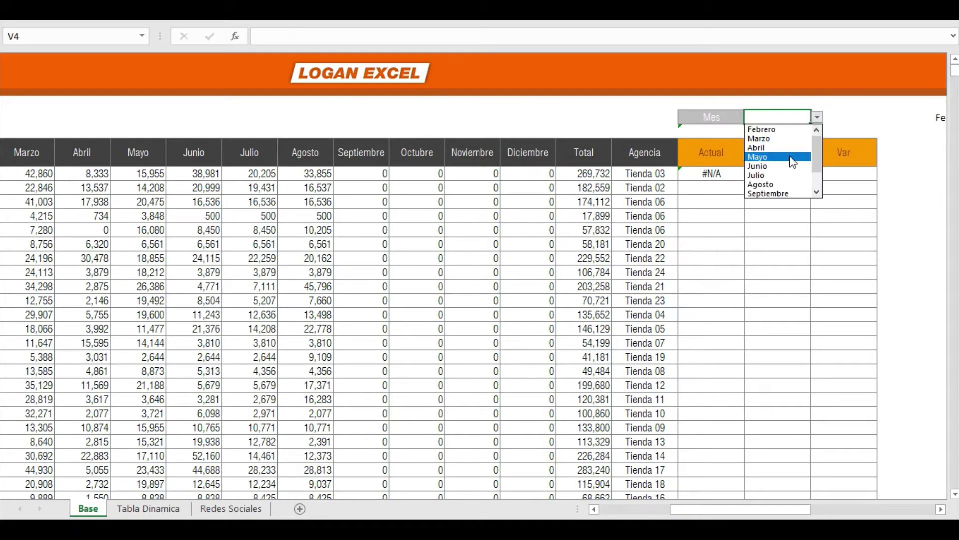
{"action": "left_click", "coordinate": [791, 158]}
{"action": "left_click", "coordinate": [748, 215]}
{"action": "left_click", "coordinate": [721, 176]}
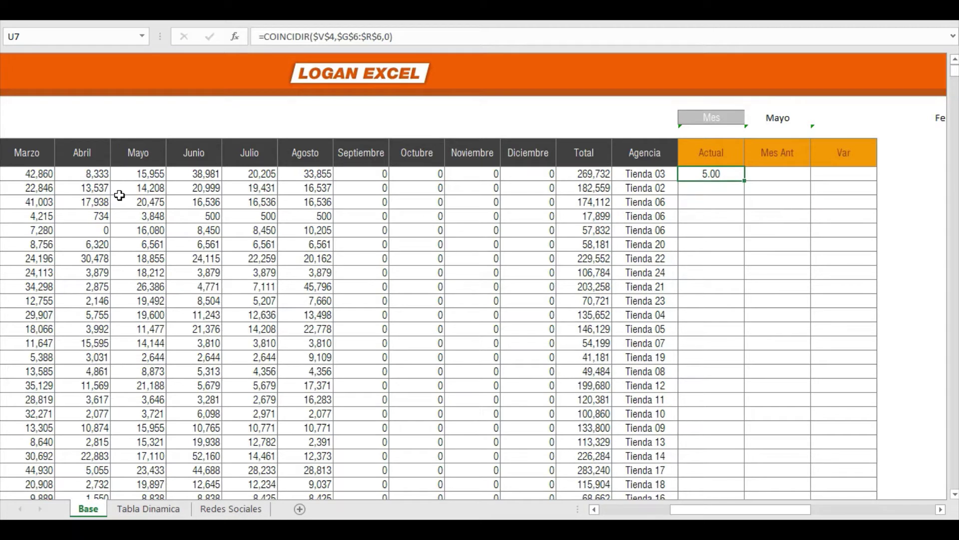
{"action": "left_click", "coordinate": [265, 36]}
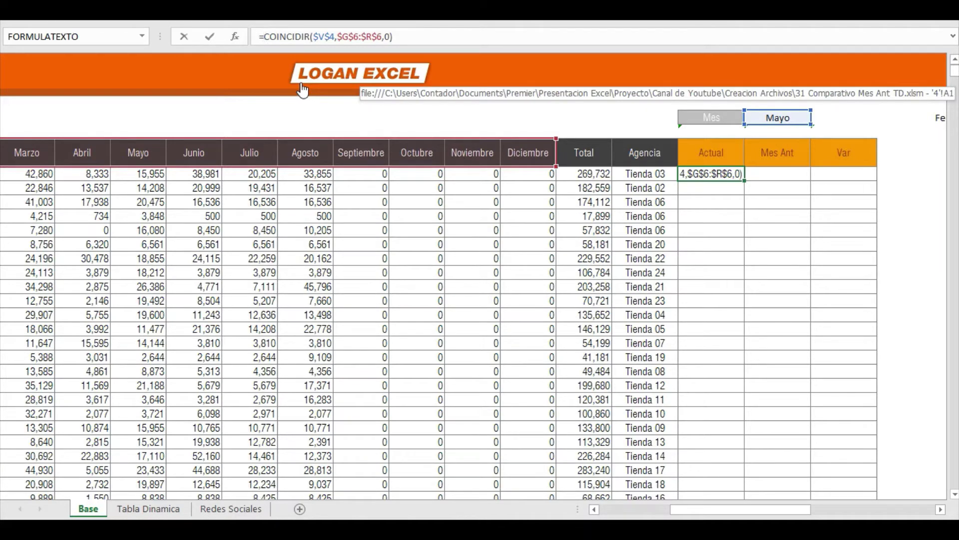
- Wrap the COINCIDIR lookup in INDICE(G7:R7, …) in the first Actual cell
{"action": "type", "text": "ind"}
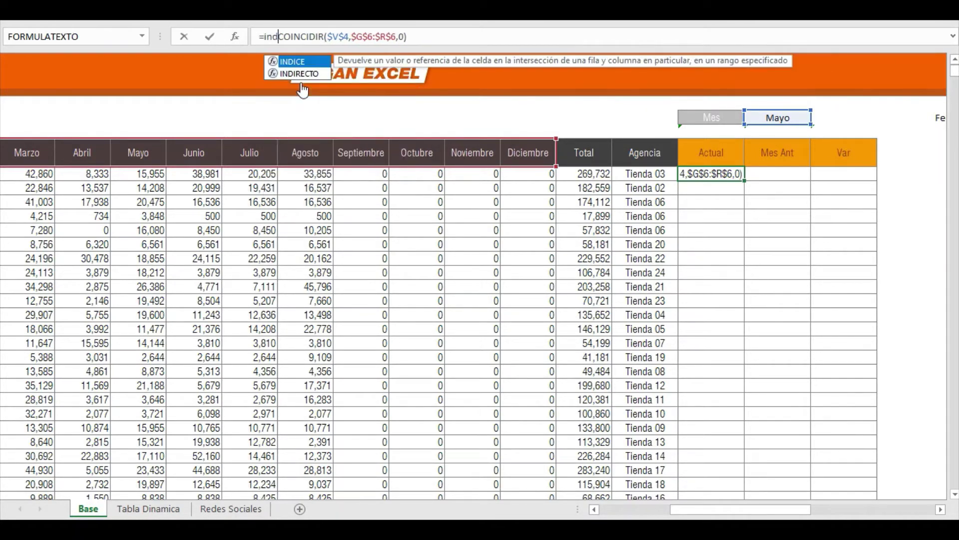
{"action": "key", "text": "BackSpace"}
{"action": "type", "text": "dice"}
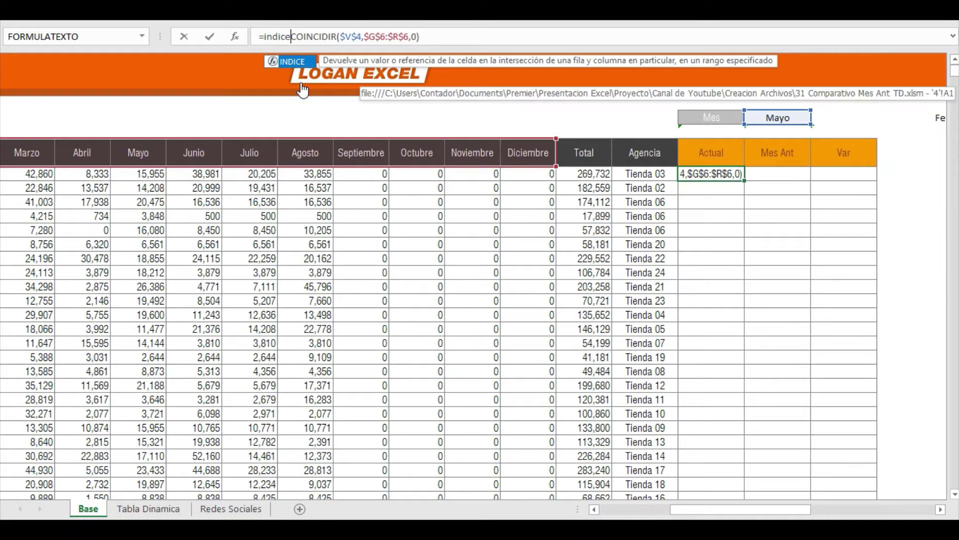
{"action": "type", "text": "("}
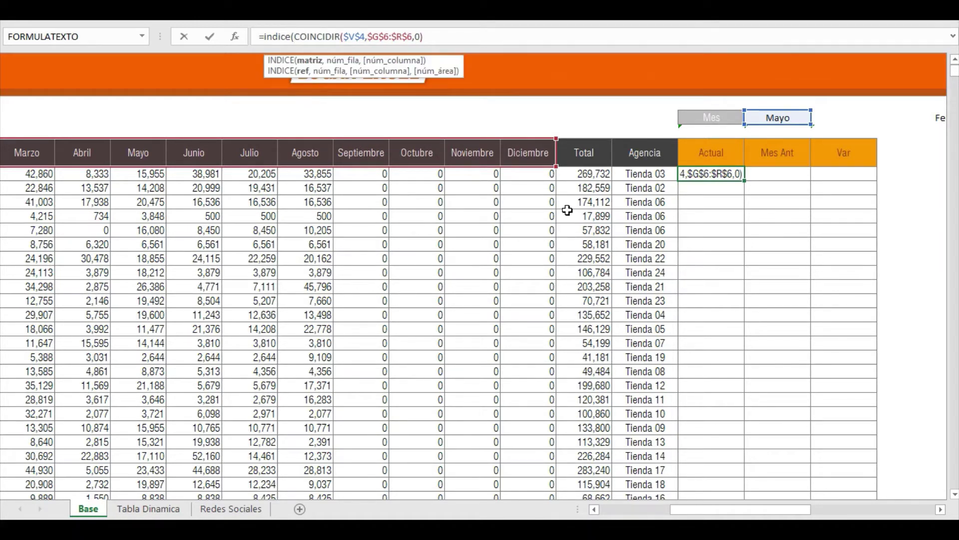
{"action": "left_click_drag", "start_coordinate": [797, 510], "coordinate": [748, 515]}
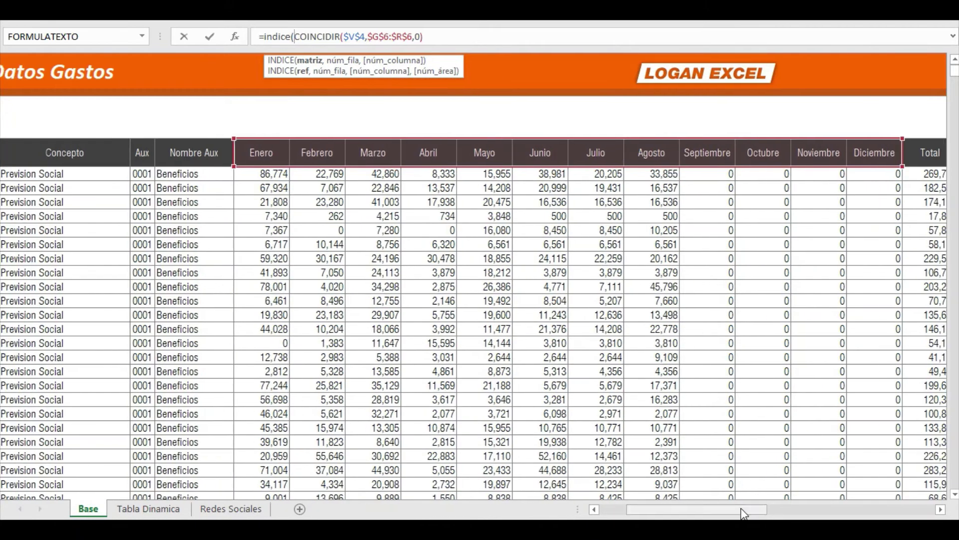
{"action": "left_click", "coordinate": [272, 170]}
{"action": "left_click_drag", "start_coordinate": [271, 170], "coordinate": [879, 171]}
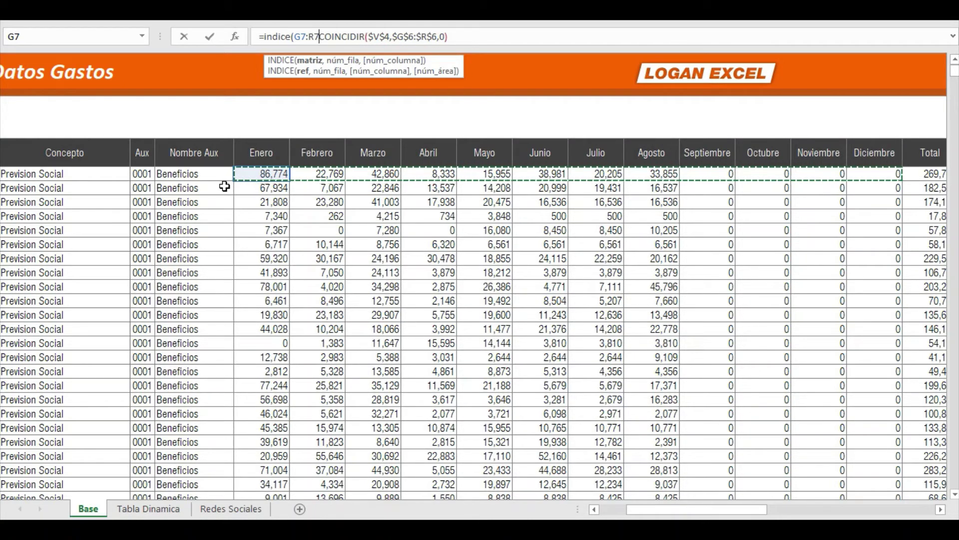
{"action": "type", "text": ","}
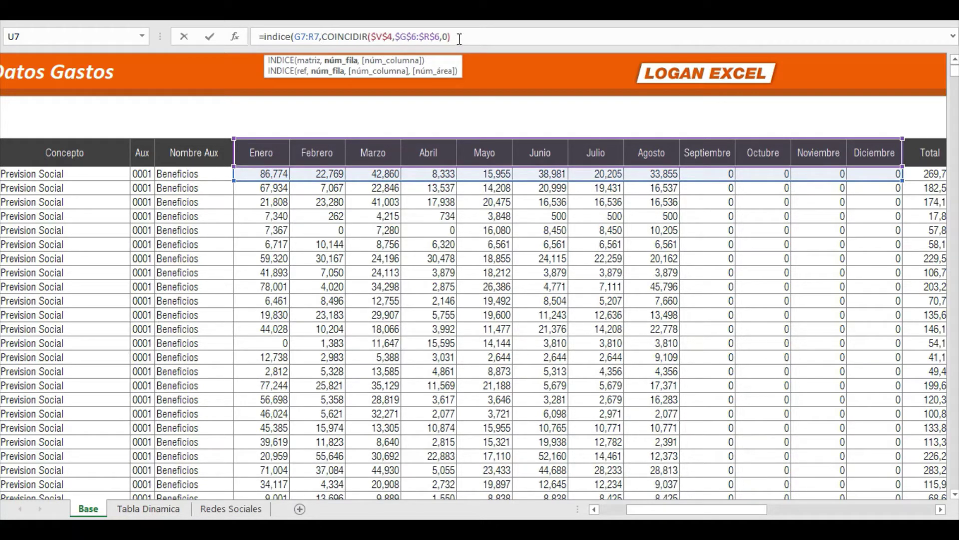
{"action": "left_click_drag", "start_coordinate": [460, 38], "coordinate": [325, 41]}
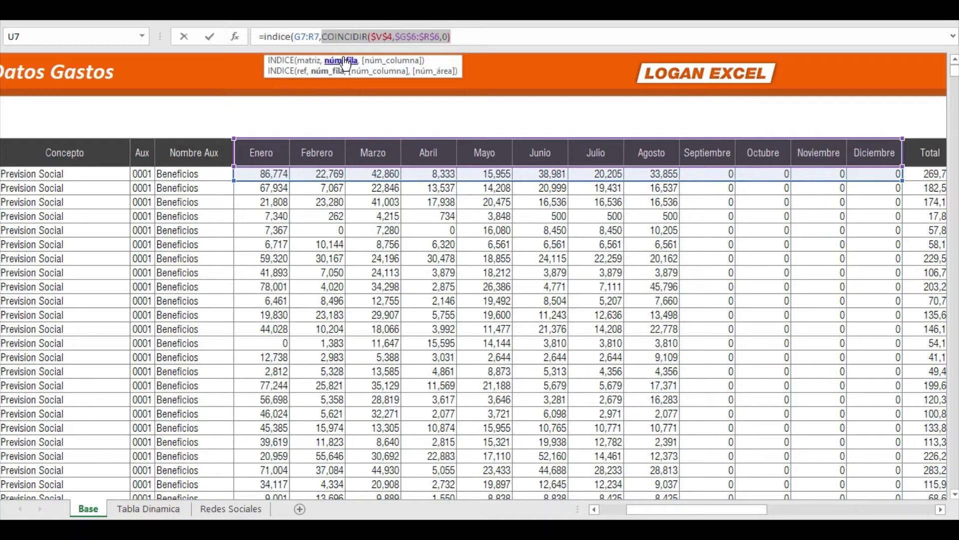
{"action": "type", "text": "5"}
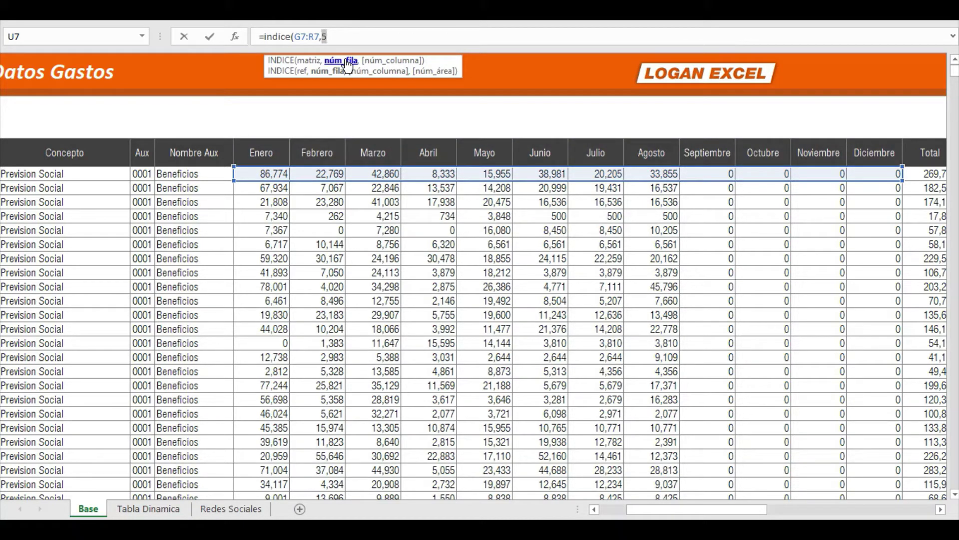
{"action": "key", "text": "ctrl+z"}
{"action": "left_click", "coordinate": [467, 38]}
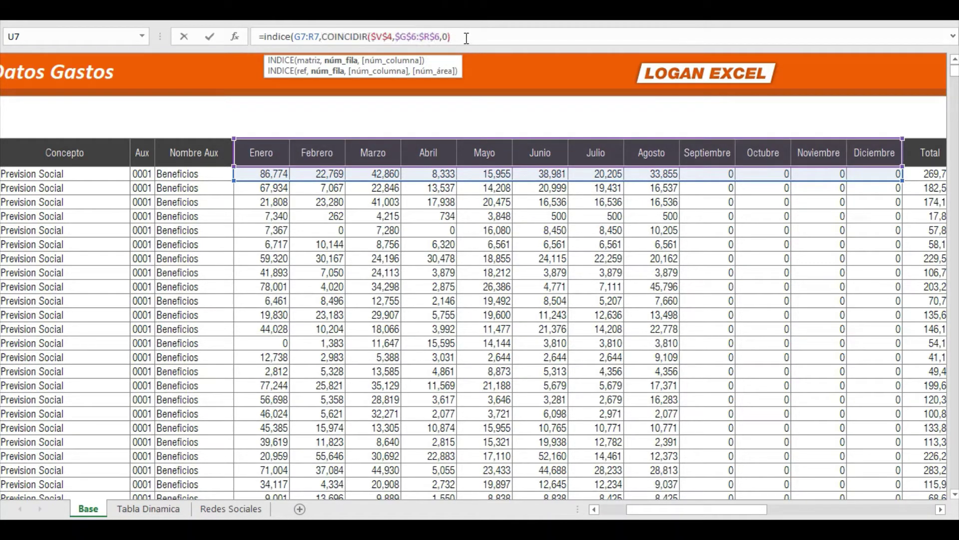
{"action": "key", "text": "Tab"}
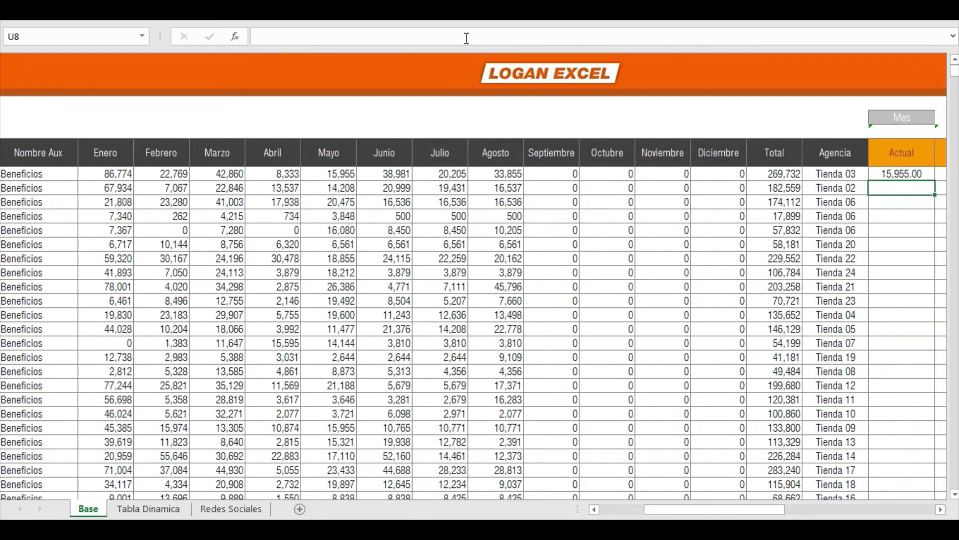
- Recheck the committed INDICE formula in the Actual cell without changing it
{"action": "key", "text": "Right"}
{"action": "key", "text": "Right"}
{"action": "key", "text": "Right"}
{"action": "key", "text": "Left"}
{"action": "key", "text": "Left"}
{"action": "key", "text": "Left"}
{"action": "key", "text": "Left"}
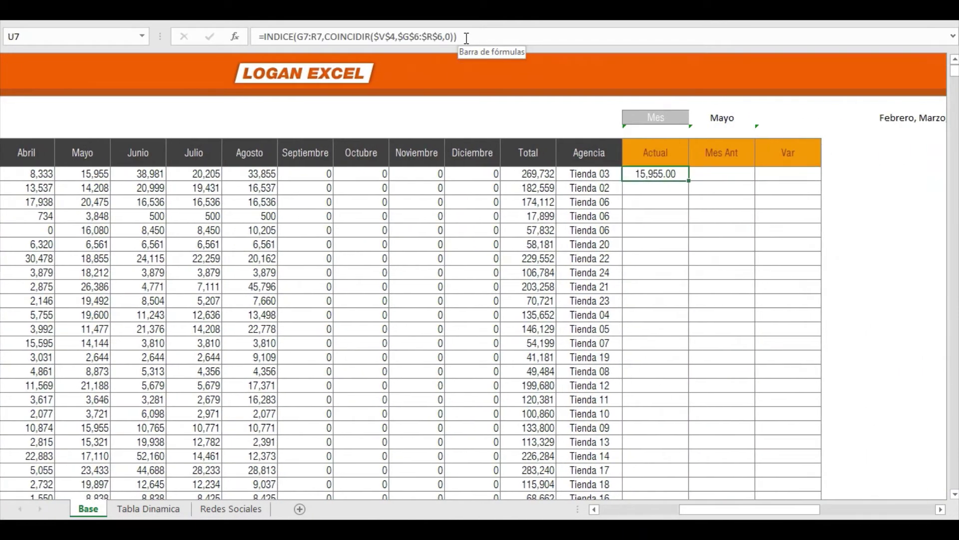
{"action": "key", "text": "Right"}
{"action": "key", "text": "Left"}
{"action": "key", "text": "Left"}
{"action": "key", "text": "Right"}
{"action": "left_click", "coordinate": [466, 38]}
{"action": "key", "text": "Escape"}
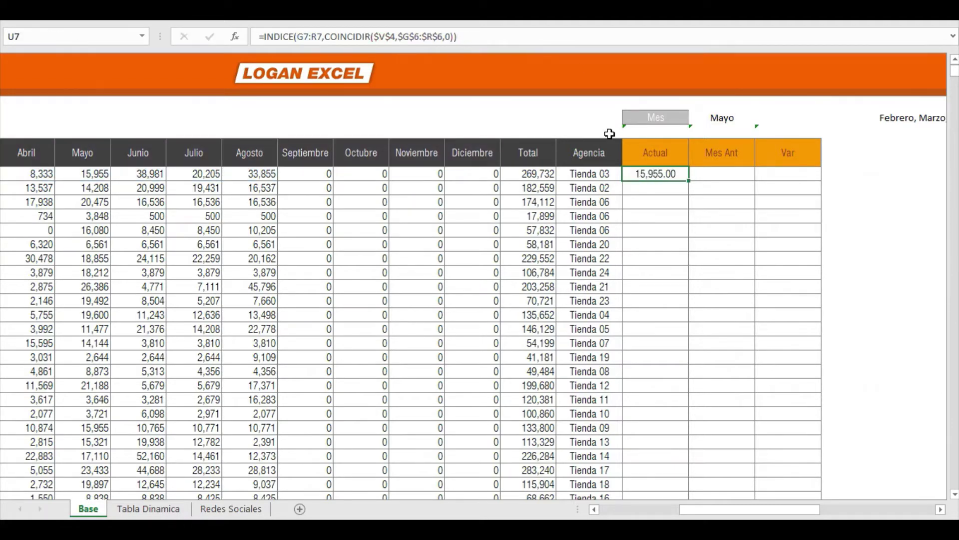
- Pick Junio in the V4 month dropdown so Actual shows 38,981.00
{"action": "left_click", "coordinate": [709, 121]}
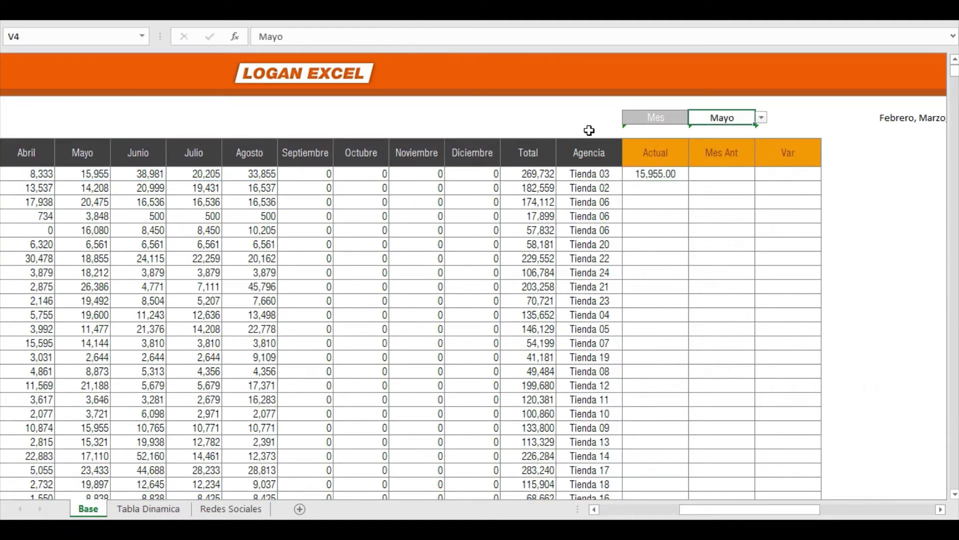
{"action": "left_click", "coordinate": [138, 174]}
{"action": "left_click", "coordinate": [83, 174]}
{"action": "left_click", "coordinate": [730, 131]}
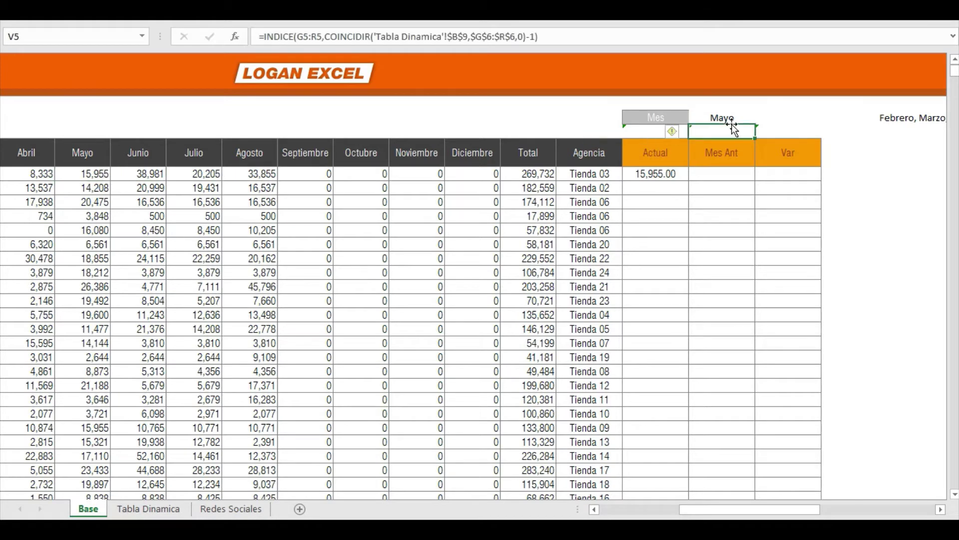
{"action": "left_click", "coordinate": [722, 118]}
{"action": "left_click", "coordinate": [761, 118]}
{"action": "left_click", "coordinate": [725, 152]}
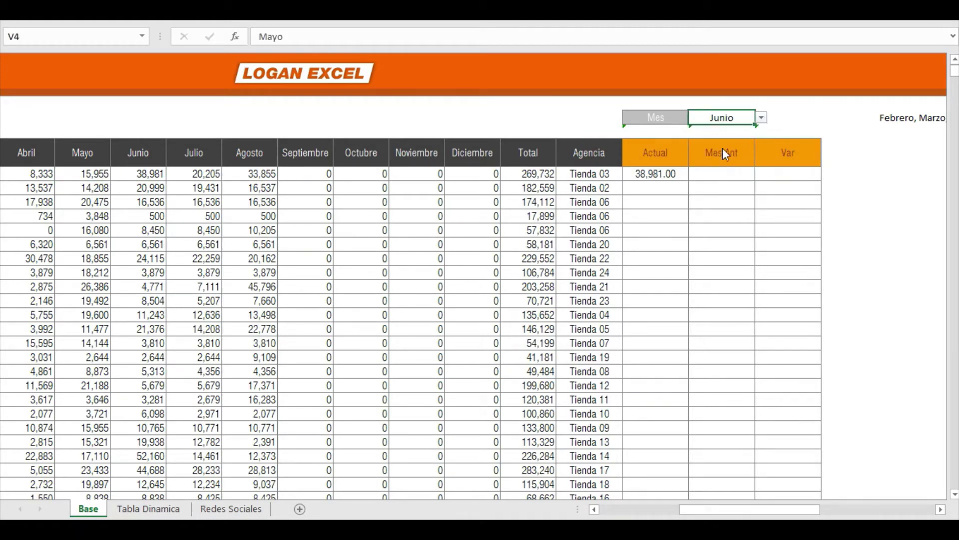
{"action": "left_click", "coordinate": [644, 174]}
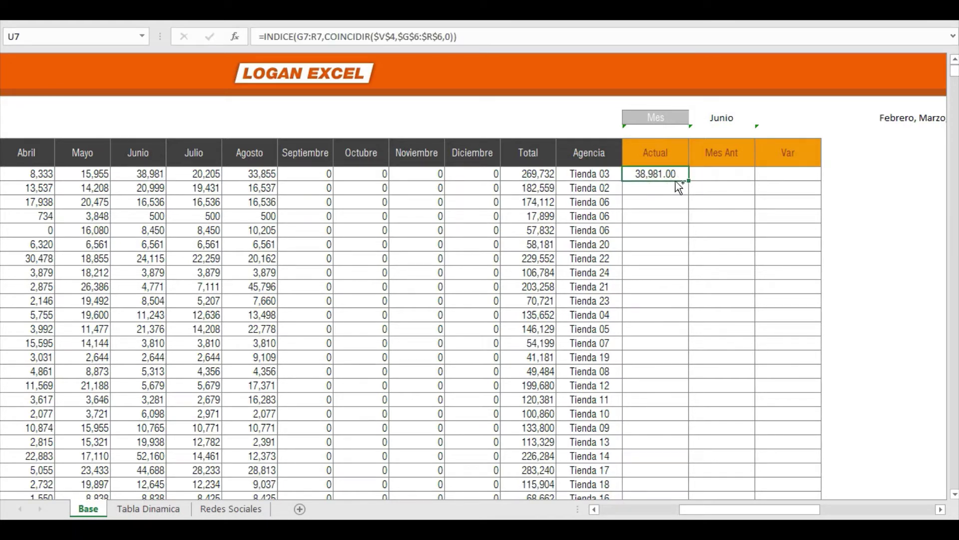
- Copy the Actual INDICE formula into the first Mes Ant cell, V7
{"action": "key", "text": "ctrl+c"}
{"action": "key", "text": "Right"}
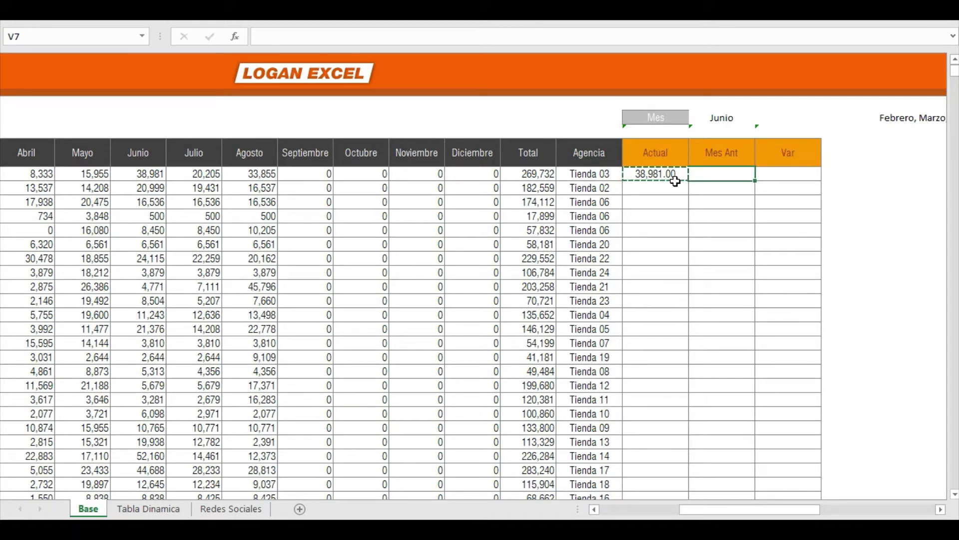
{"action": "key", "text": "ctrl+v"}
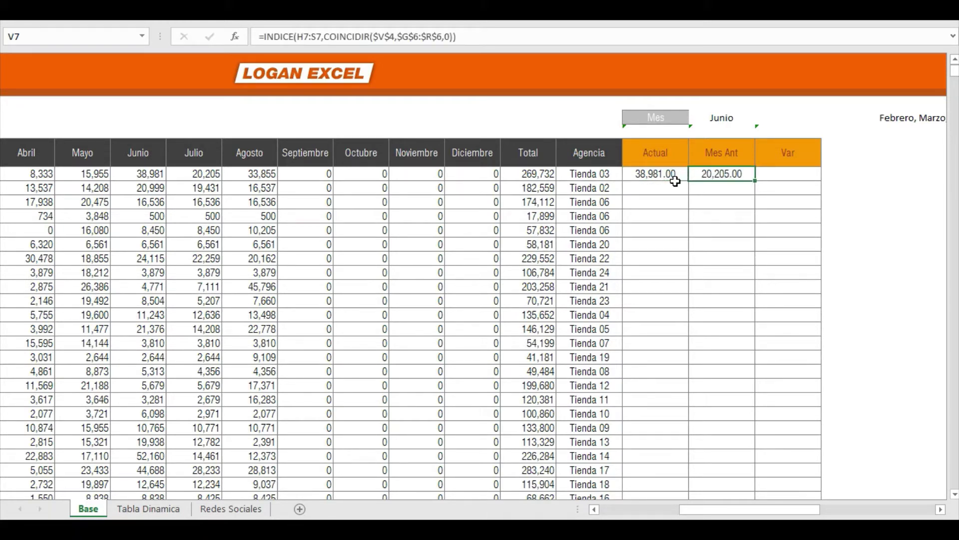
{"action": "key", "text": "F2"}
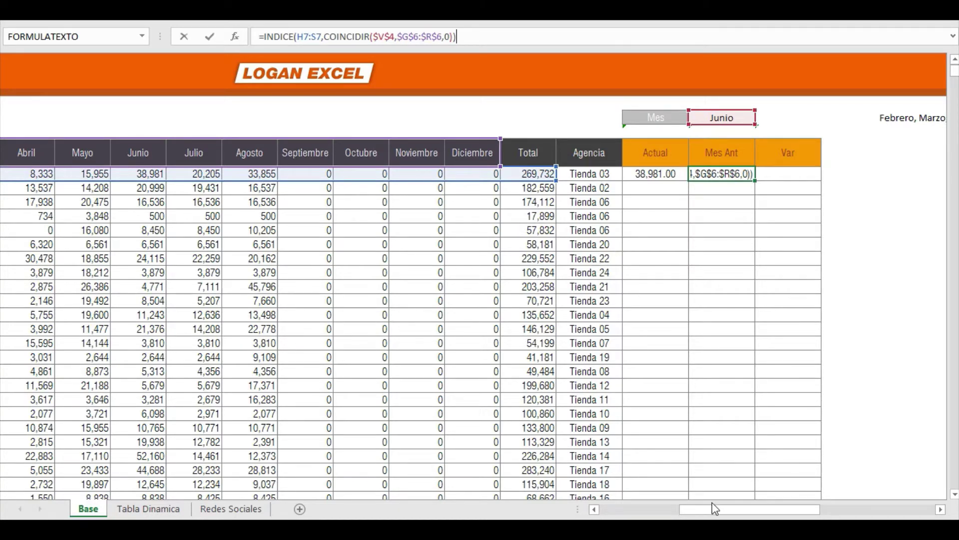
{"action": "left_click_drag", "start_coordinate": [726, 509], "coordinate": [679, 509]}
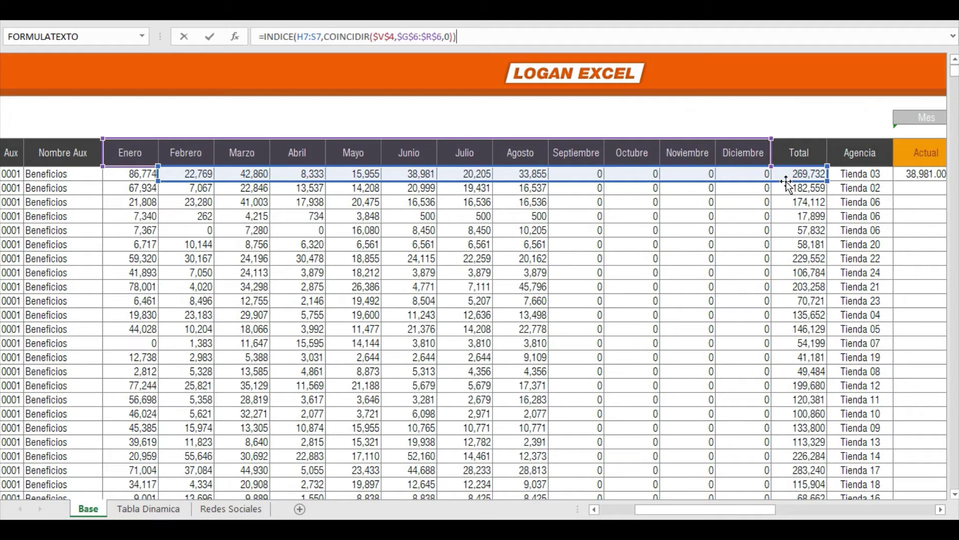
{"action": "left_click_drag", "start_coordinate": [789, 188], "coordinate": [725, 185]}
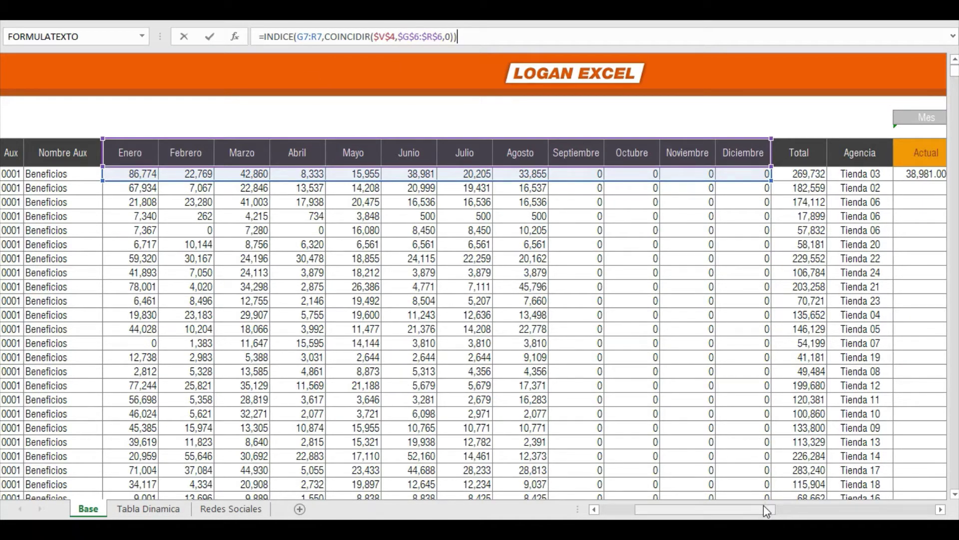
{"action": "left_click_drag", "start_coordinate": [764, 509], "coordinate": [822, 510]}
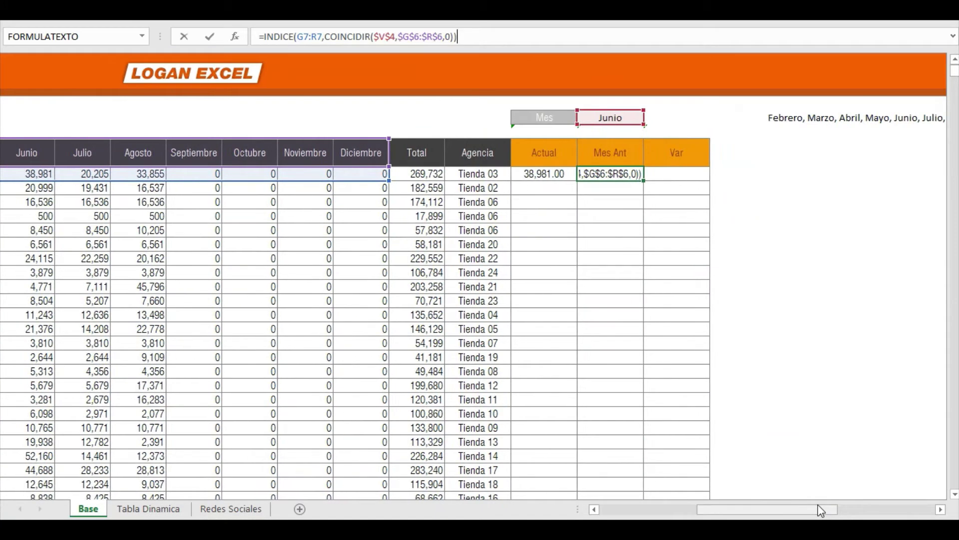
{"action": "key", "text": "Return"}
- Subtract 1 from the COINCIDIR match so Mes Ant returns Mayo's 15,955.00
{"action": "key", "text": "Up"}
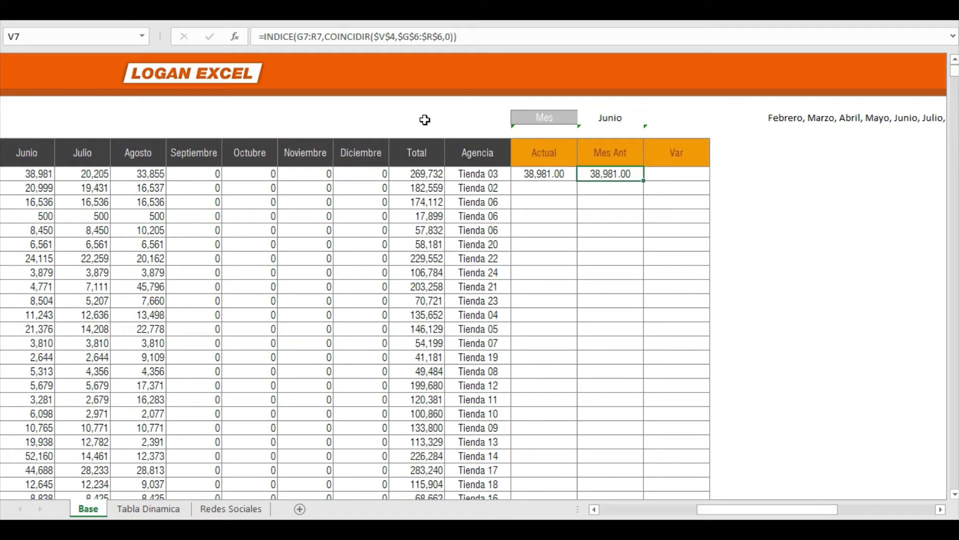
{"action": "left_click", "coordinate": [458, 38]}
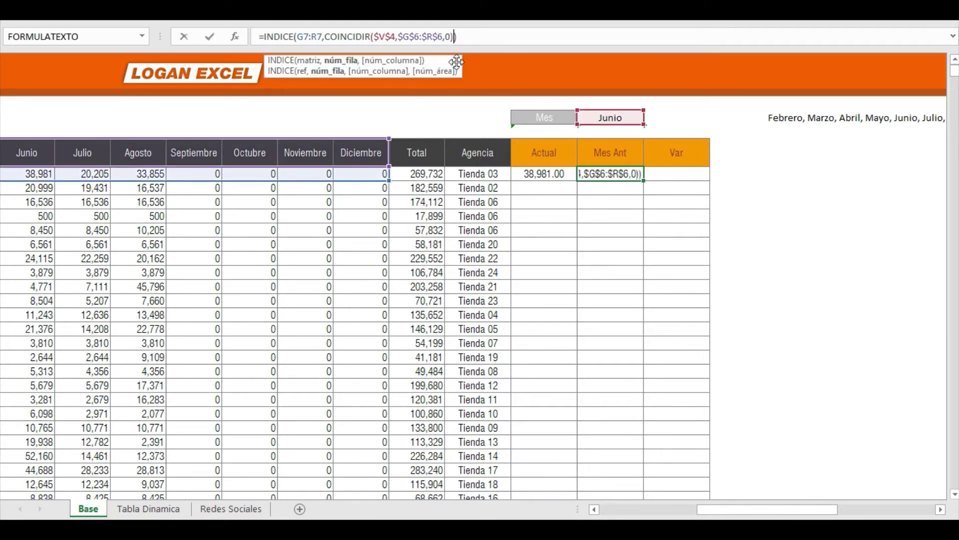
{"action": "type", "text": "-"}
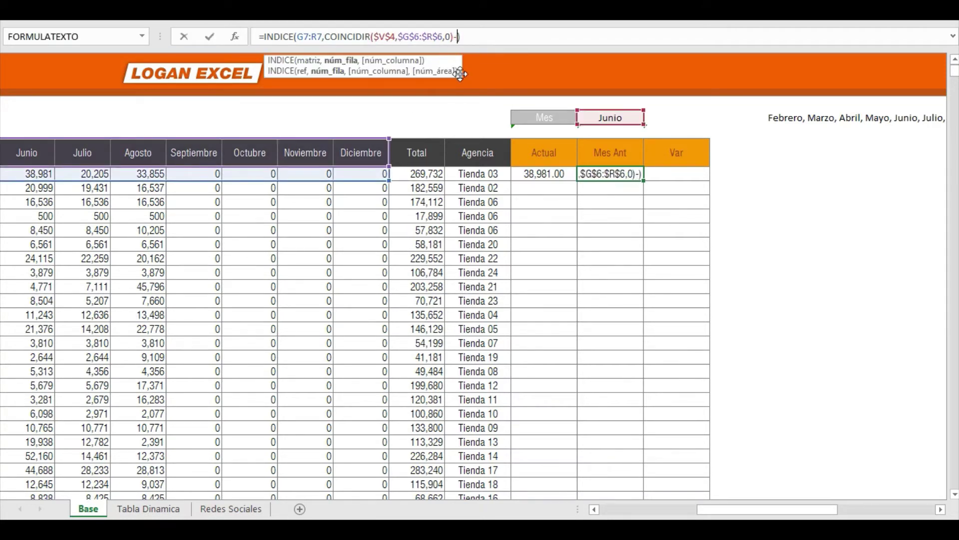
{"action": "type", "text": "1"}
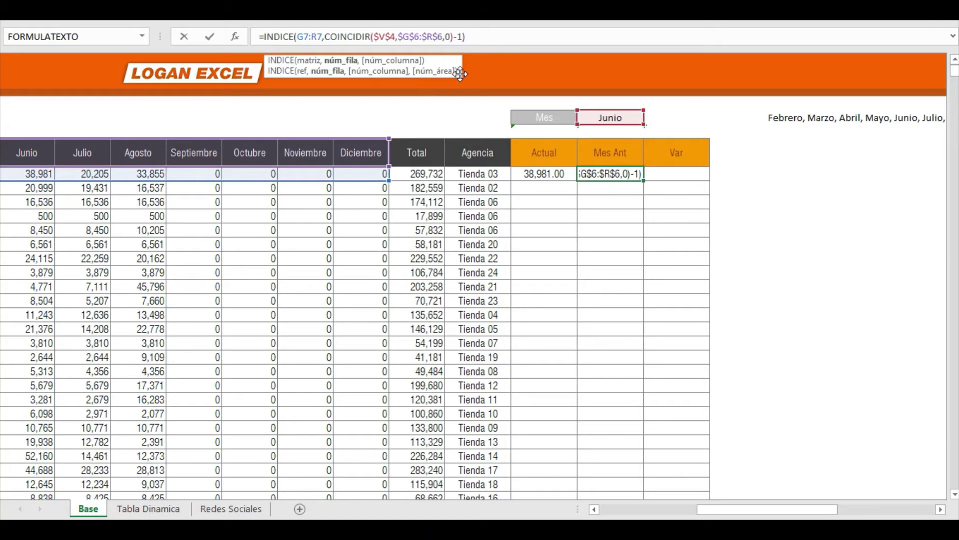
{"action": "key", "text": "ctrl+Return"}
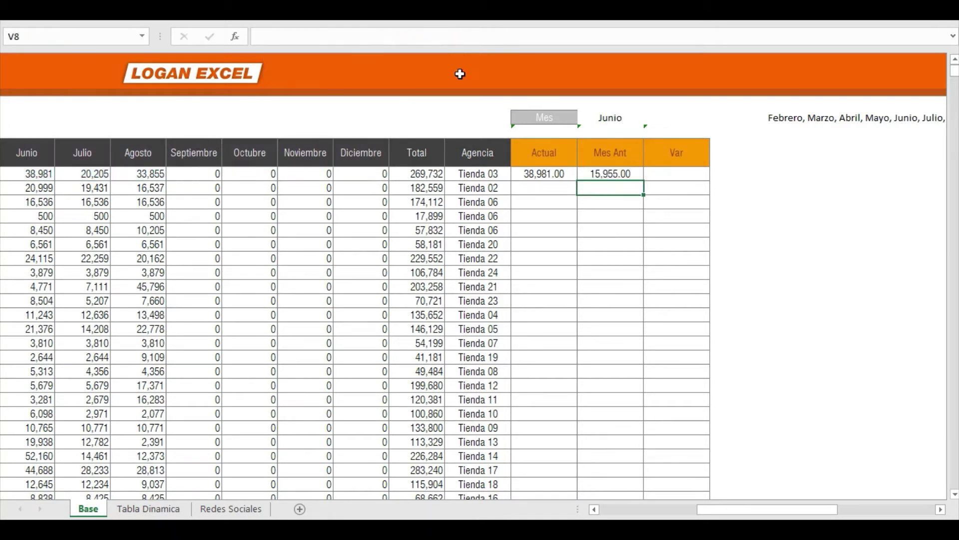
{"action": "key", "text": "F2"}
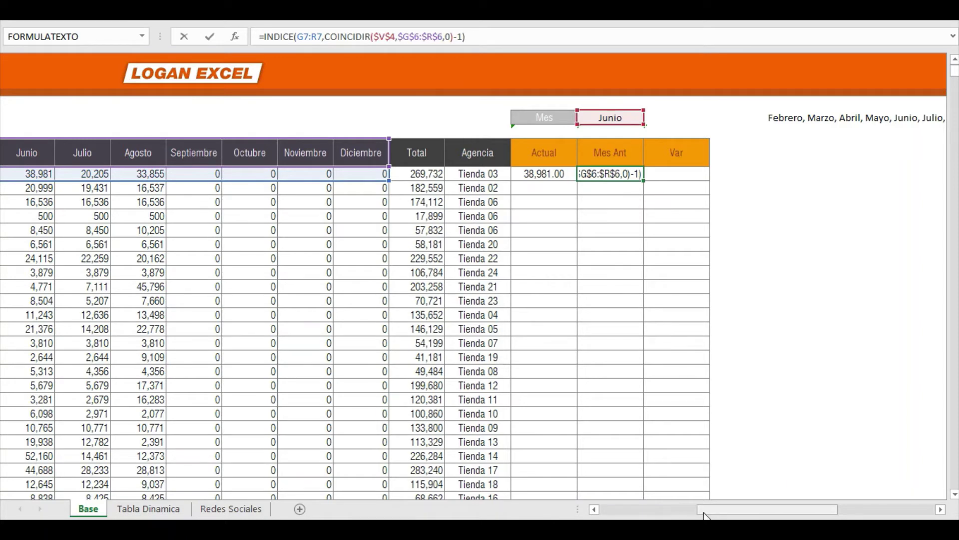
{"action": "left_click_drag", "start_coordinate": [720, 510], "coordinate": [703, 511]}
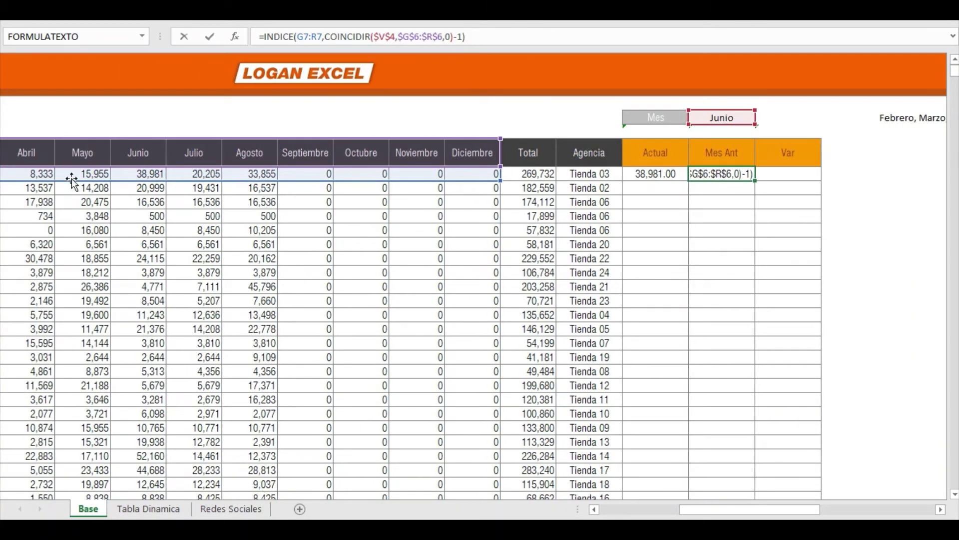
{"action": "key", "text": "Escape"}
{"action": "left_click", "coordinate": [453, 199]}
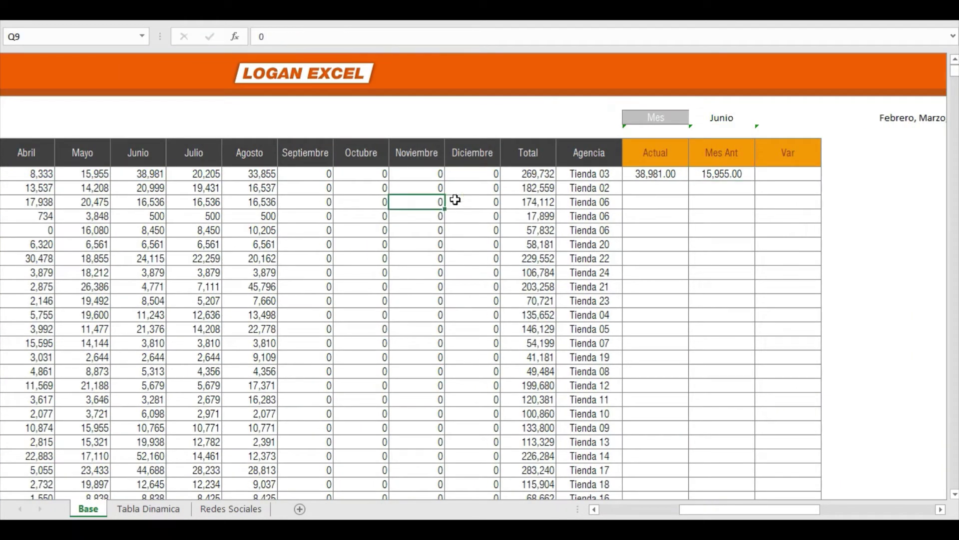
- Set V4 to Agosto and confirm Actual 33,855.00 and Mes Ant 20,205.00
{"action": "left_click", "coordinate": [715, 178]}
{"action": "left_click", "coordinate": [101, 178]}
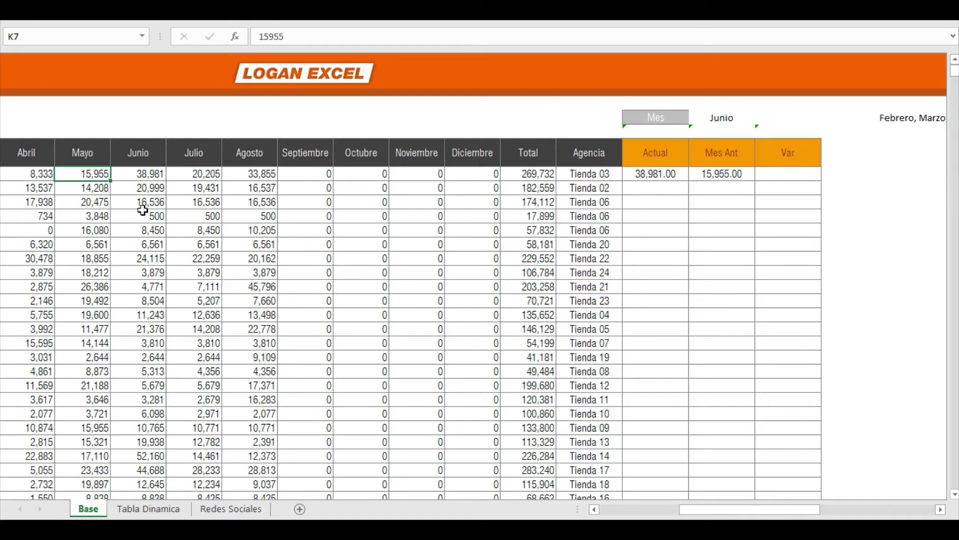
{"action": "left_click", "coordinate": [735, 118]}
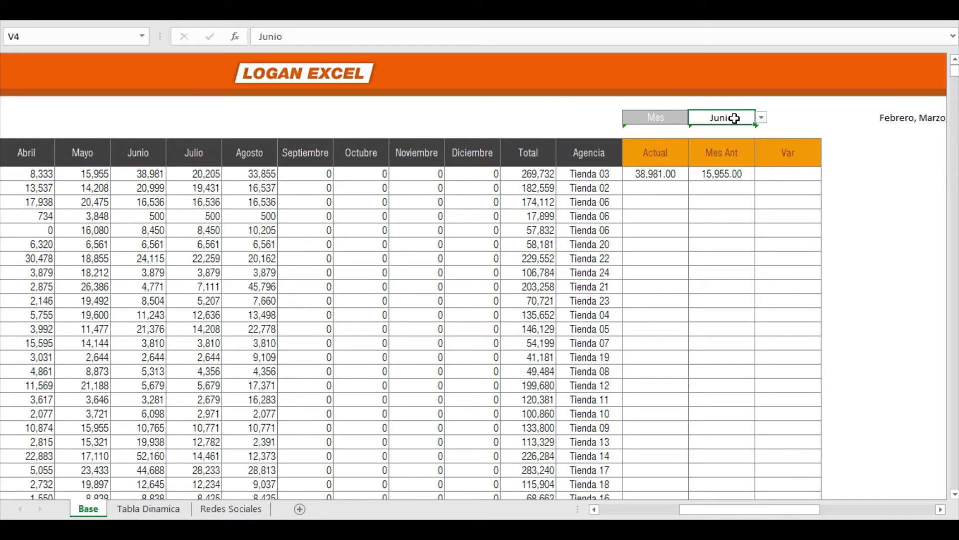
{"action": "left_click", "coordinate": [761, 118]}
{"action": "left_click", "coordinate": [745, 159]}
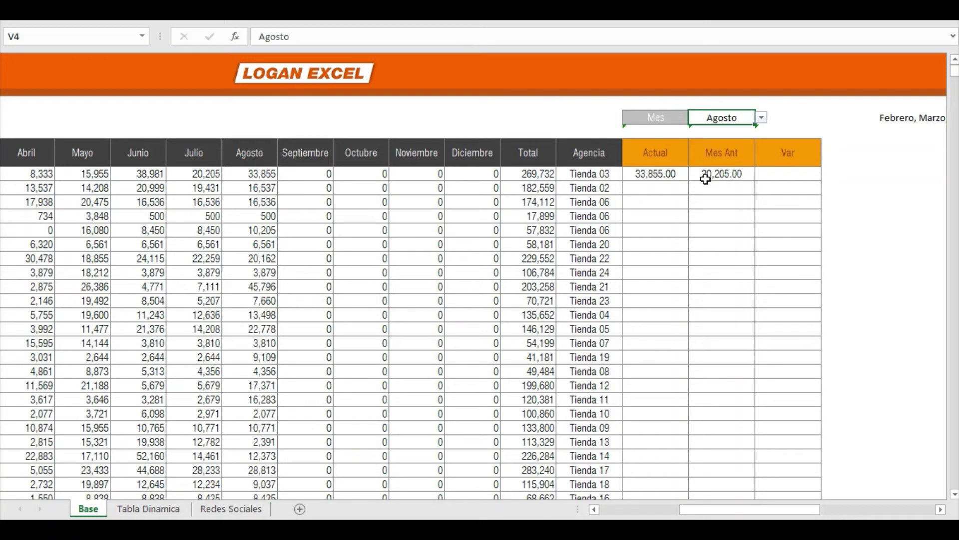
{"action": "left_click", "coordinate": [669, 174]}
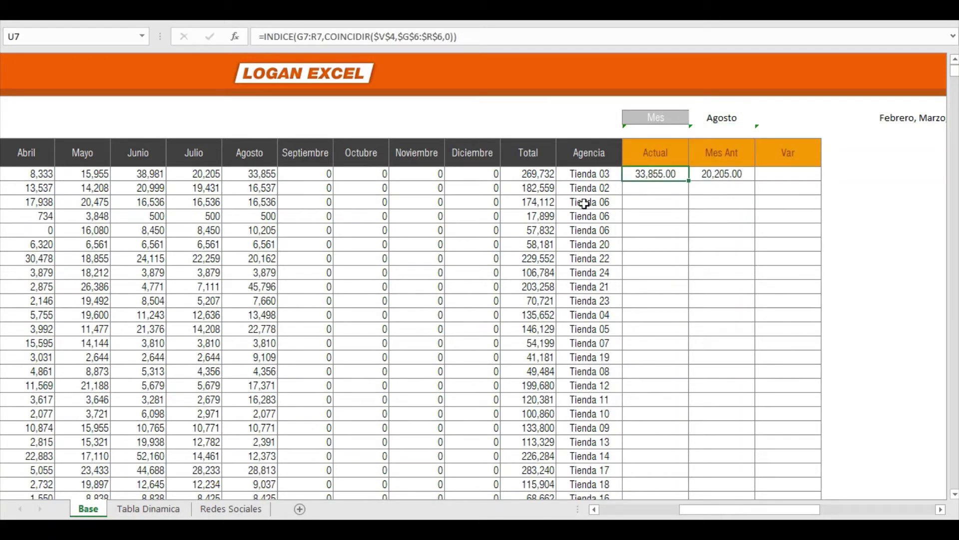
{"action": "left_click", "coordinate": [739, 117]}
{"action": "left_click", "coordinate": [730, 171]}
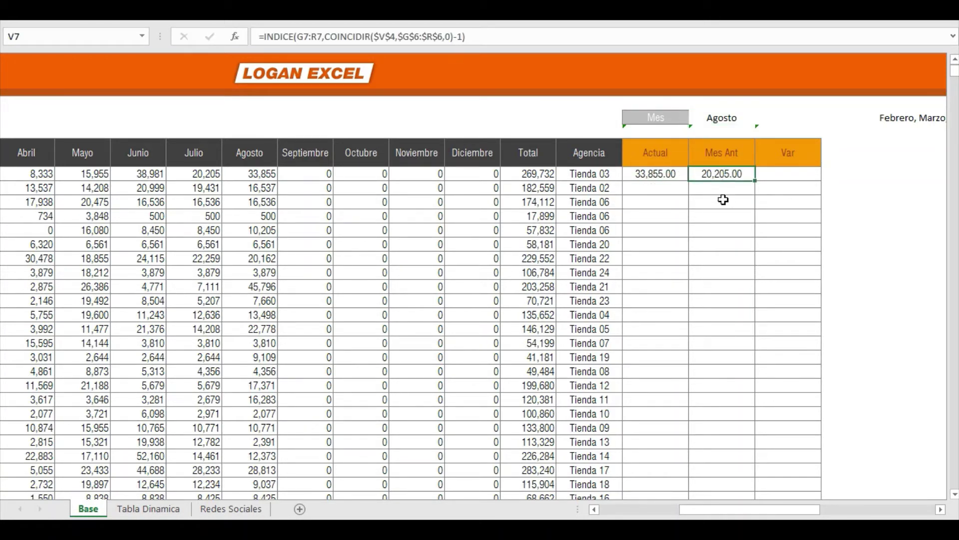
{"action": "left_click", "coordinate": [209, 176]}
{"action": "left_click", "coordinate": [762, 175]}
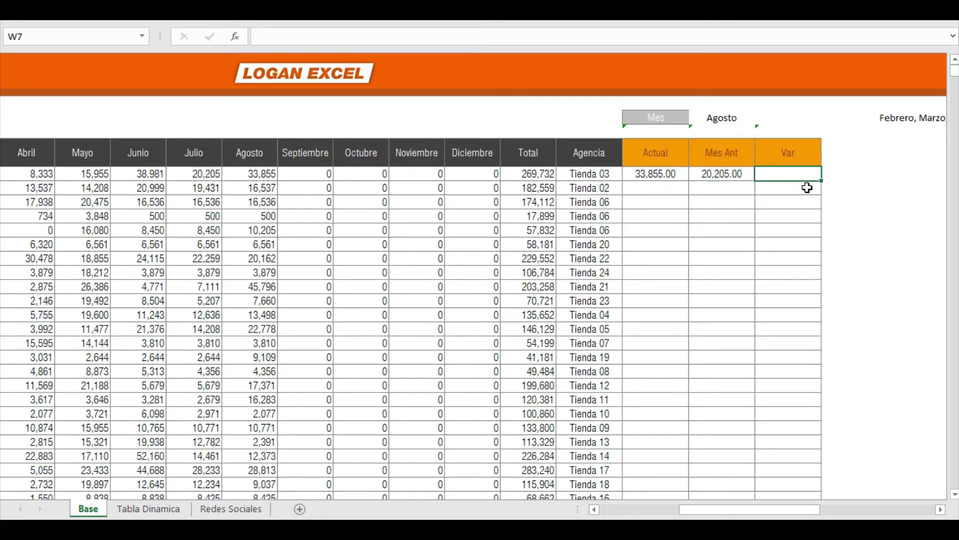
- Enter the Var formula =U7-V7 in the first Var cell
{"action": "type", "text": "+"}
{"action": "key", "text": "Left"}
{"action": "key", "text": "Left"}
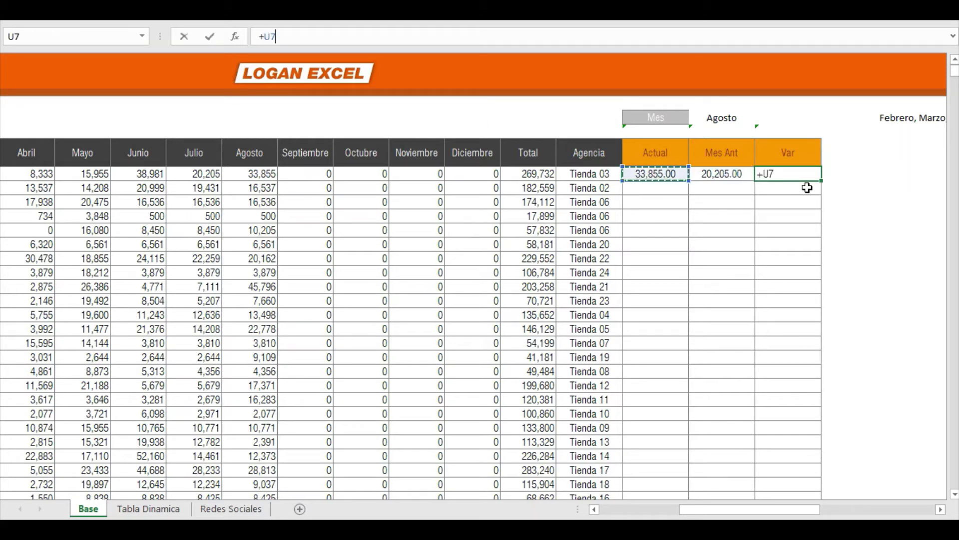
{"action": "type", "text": "-"}
- Fill the Actual, Mes Ant and Var formulas down through row 6098
{"action": "key", "text": "Left"}
{"action": "key", "text": "Return"}
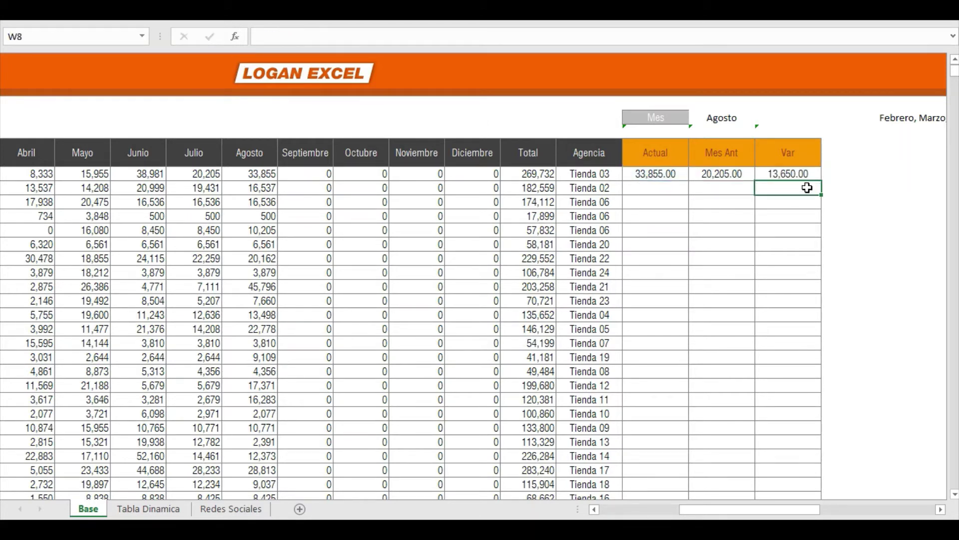
{"action": "key", "text": "Up"}
{"action": "key", "text": "Left"}
{"action": "key", "text": "Left"}
{"action": "key", "text": "shift+Right"}
{"action": "key", "text": "shift+Right"}
{"action": "key", "text": "ctrl+c"}
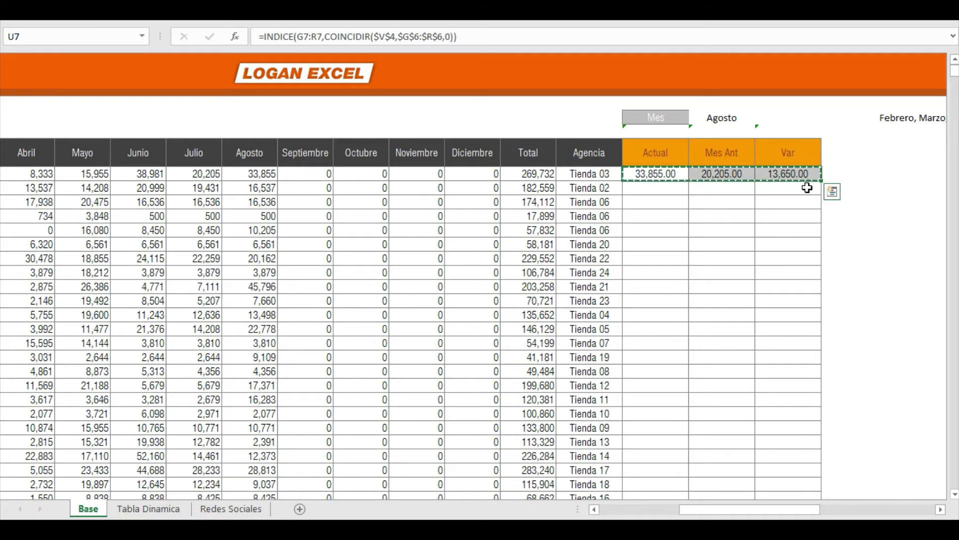
{"action": "key", "text": "Left"}
{"action": "key", "text": "ctrl+Down"}
{"action": "key", "text": "Right"}
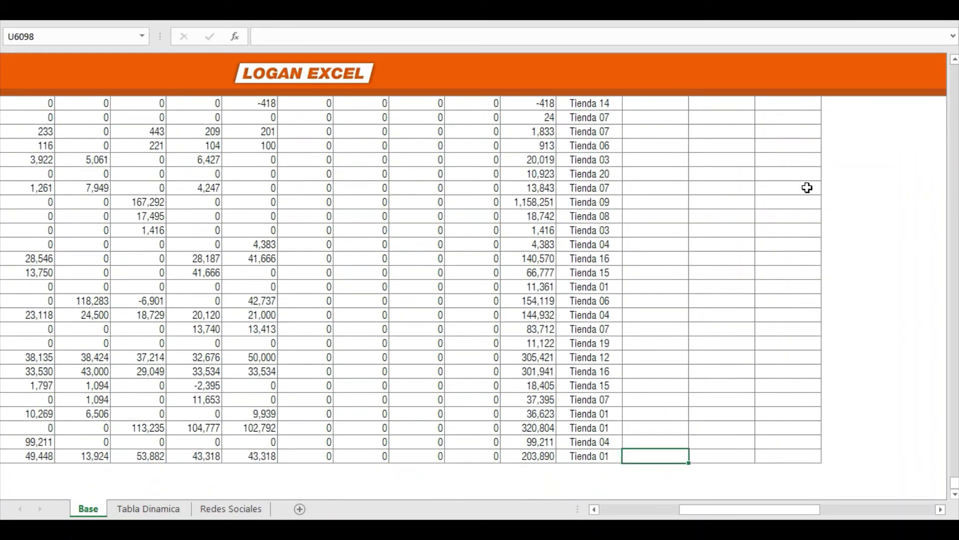
{"action": "key", "text": "ctrl+shift+Up"}
{"action": "key", "text": "shift+Right"}
{"action": "key", "text": "shift+Right"}
{"action": "key", "text": "ctrl+v"}
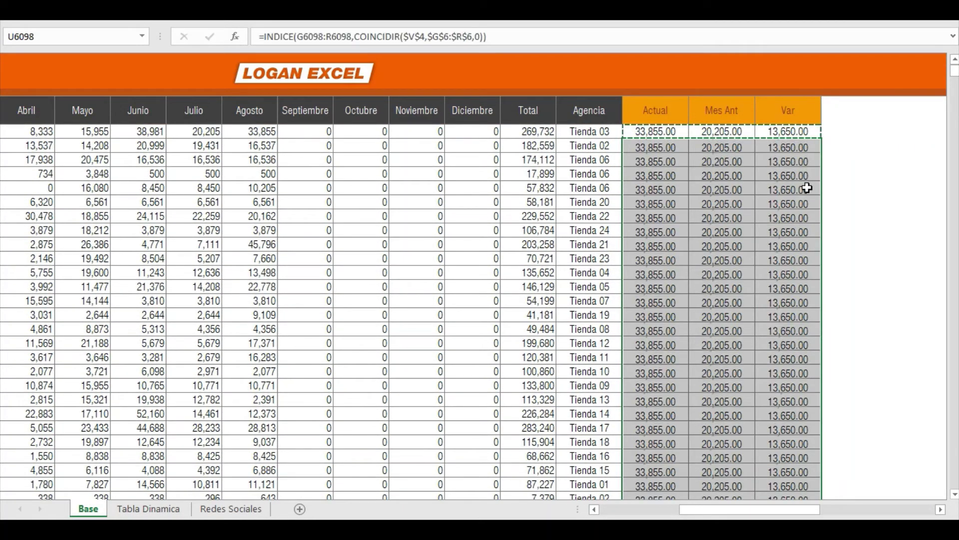
{"action": "key", "text": "ctrl+Up"}
{"action": "key", "text": "Down"}
{"action": "key", "text": "Down"}
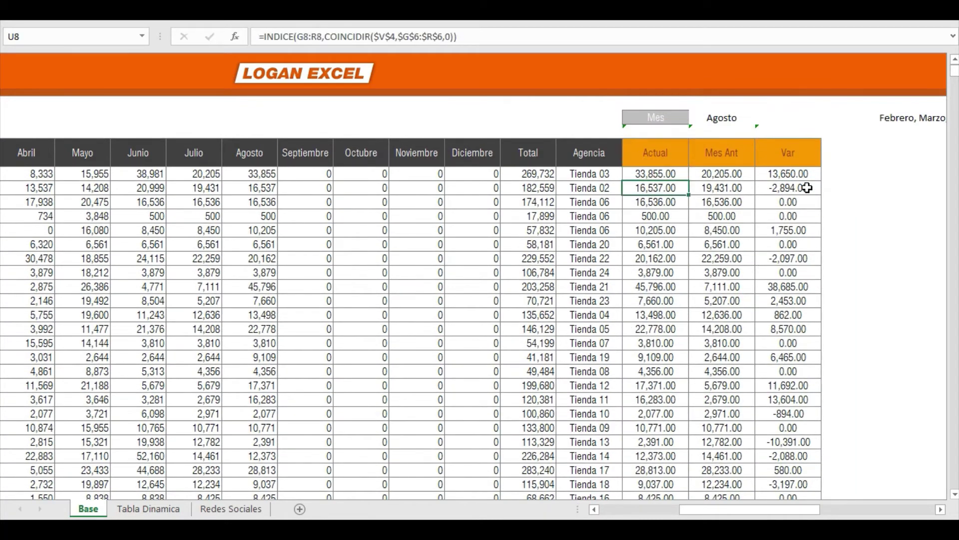
- Switch the V4 month back to Junio and return to the Centro Costos header
{"action": "left_click", "coordinate": [729, 175]}
{"action": "left_click", "coordinate": [722, 118]}
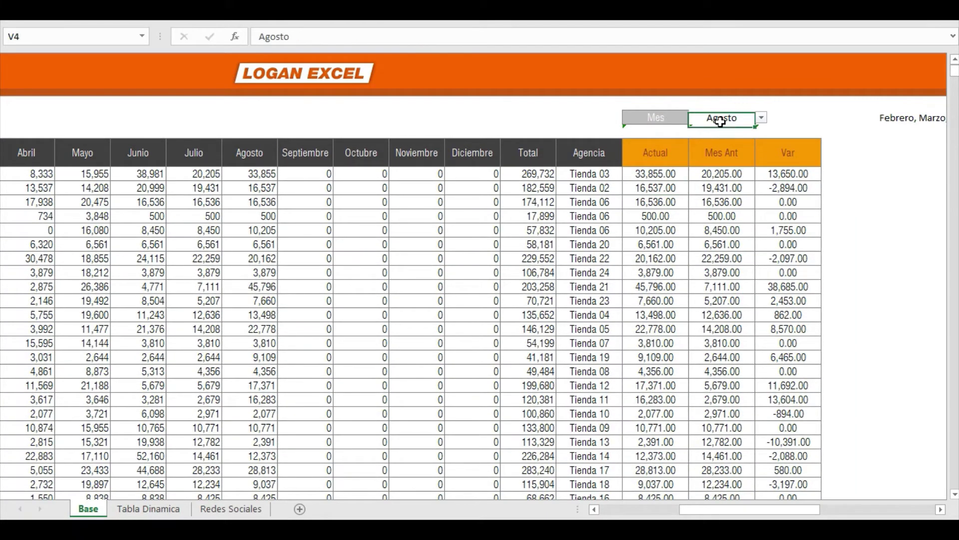
{"action": "left_click", "coordinate": [761, 118]}
{"action": "left_click", "coordinate": [750, 138]}
{"action": "left_click", "coordinate": [723, 161]}
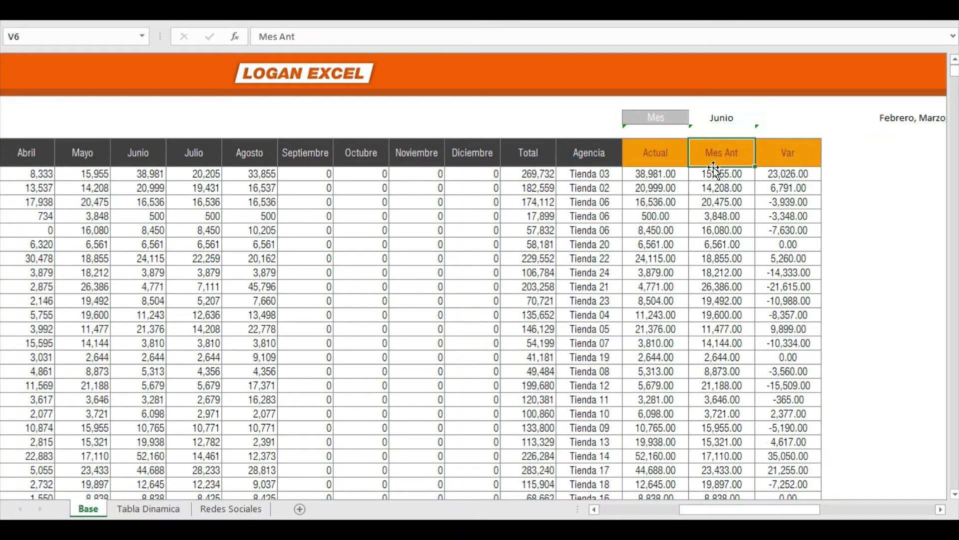
{"action": "key", "text": "Right"}
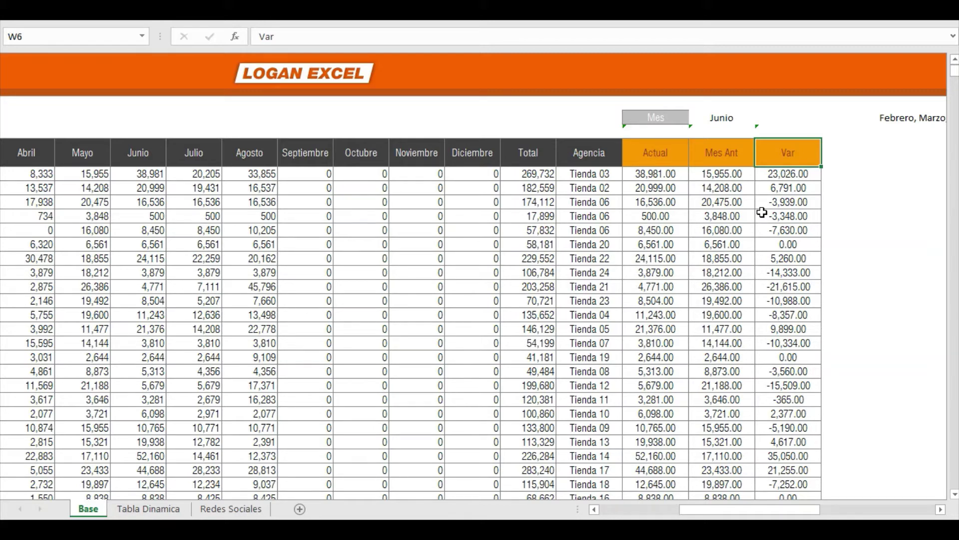
{"action": "left_click", "coordinate": [728, 154]}
{"action": "key", "text": "ctrl+Left"}
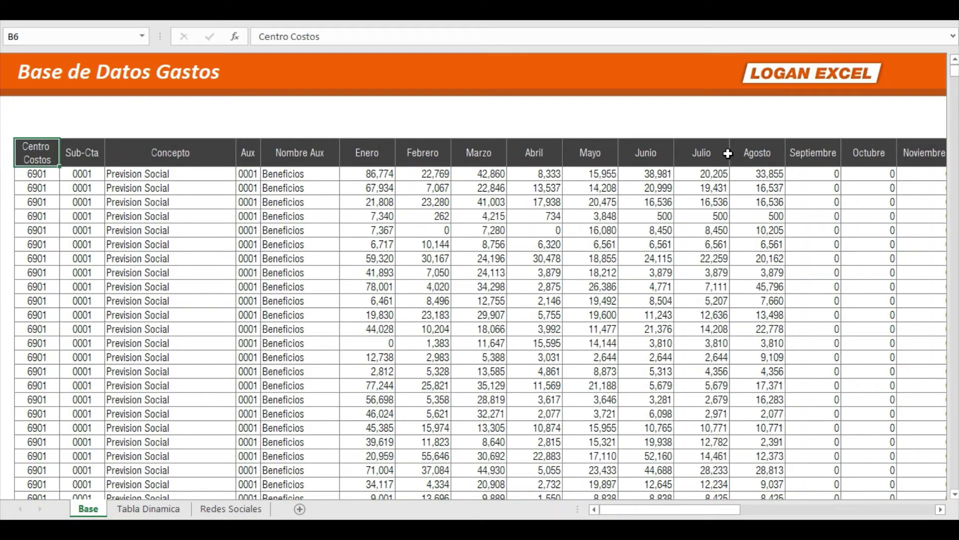
- Select the data range B6:W6098, from the Centro Costos header through Var
{"action": "key", "text": "Down"}
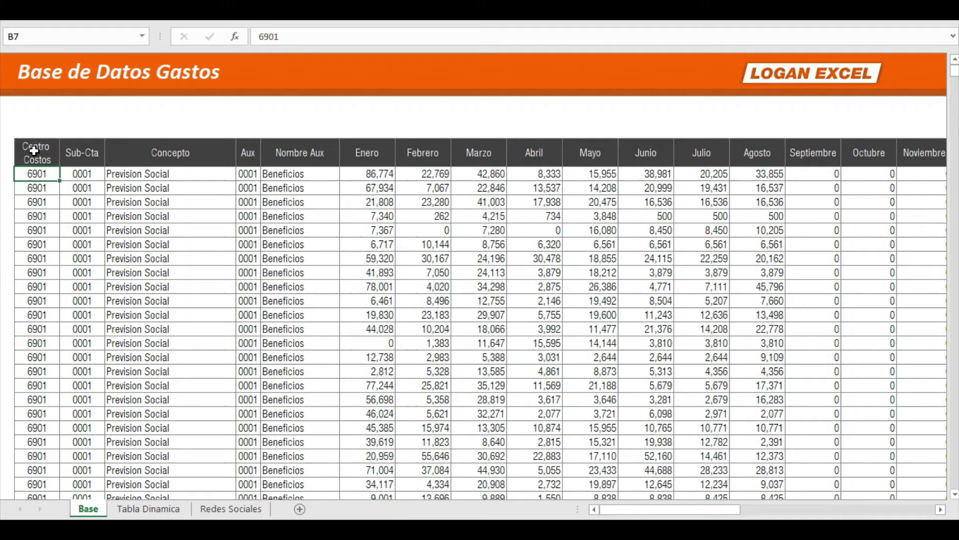
{"action": "key", "text": "Up"}
{"action": "key", "text": "ctrl+shift+Right"}
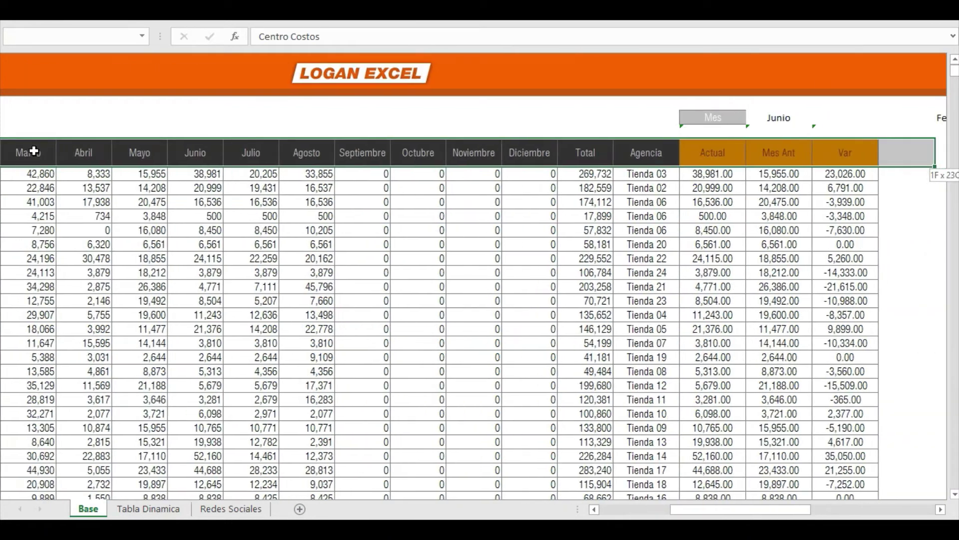
{"action": "key", "text": "ctrl+shift+Down"}
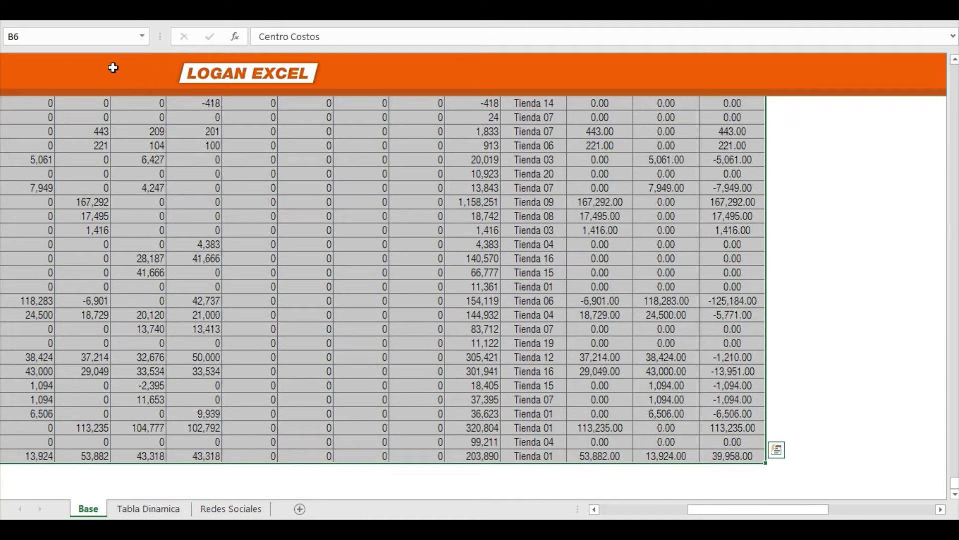
- Insert a pivot table from that range at Tabla Dinamica!B12 on the existing sheet
{"action": "left_click", "coordinate": [566, 21]}
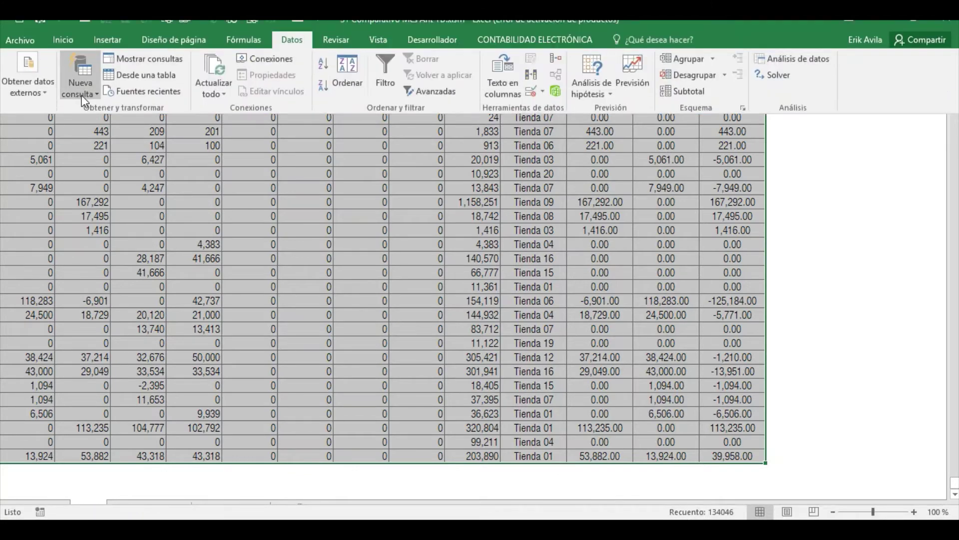
{"action": "left_click", "coordinate": [107, 46]}
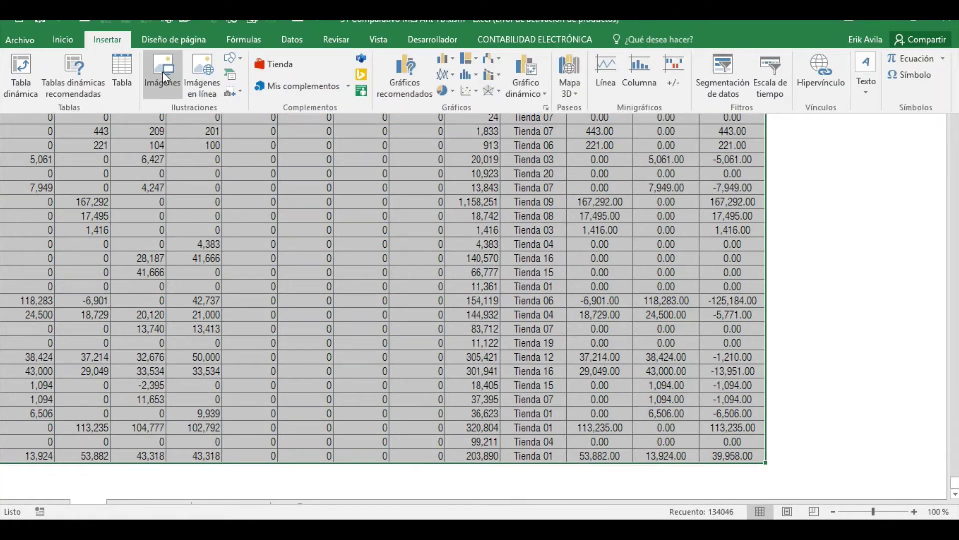
{"action": "left_click", "coordinate": [20, 75]}
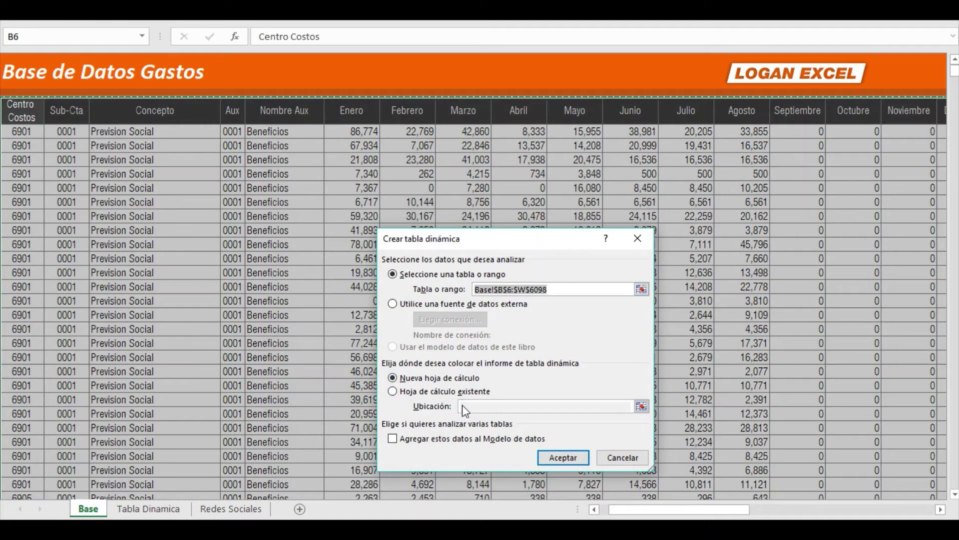
{"action": "left_click", "coordinate": [393, 391]}
{"action": "left_click", "coordinate": [176, 509]}
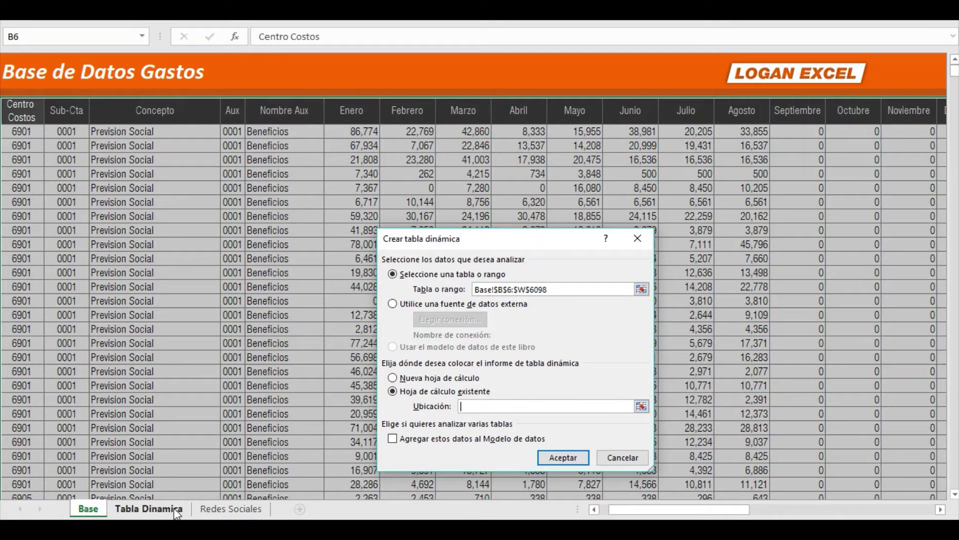
{"action": "left_click", "coordinate": [150, 509]}
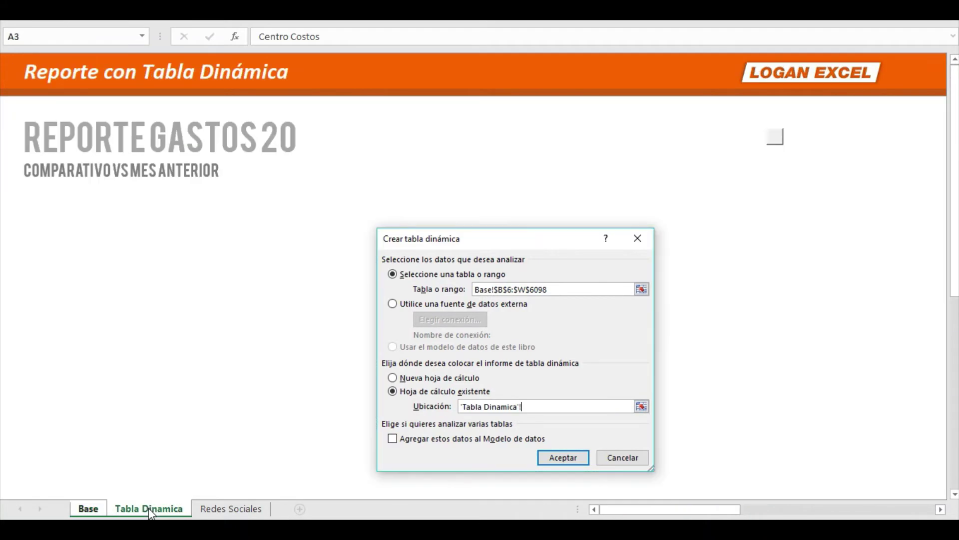
{"action": "left_click_drag", "start_coordinate": [446, 242], "coordinate": [194, 237]}
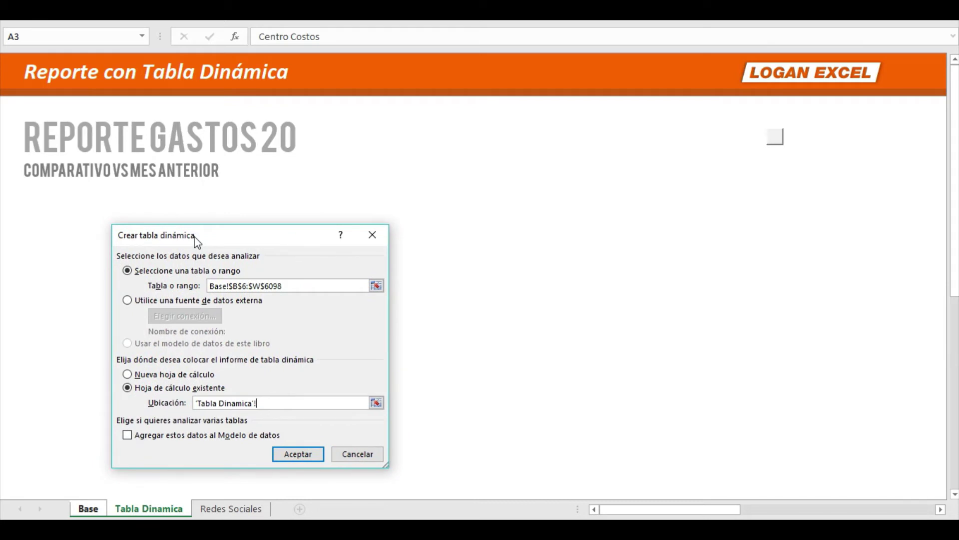
{"action": "mouse_move", "coordinate": [194, 238]}
{"action": "left_mouse_down"}
{"action": "mouse_move", "coordinate": [107, 220]}
{"action": "mouse_move", "coordinate": [295, 224]}
{"action": "left_mouse_up"}
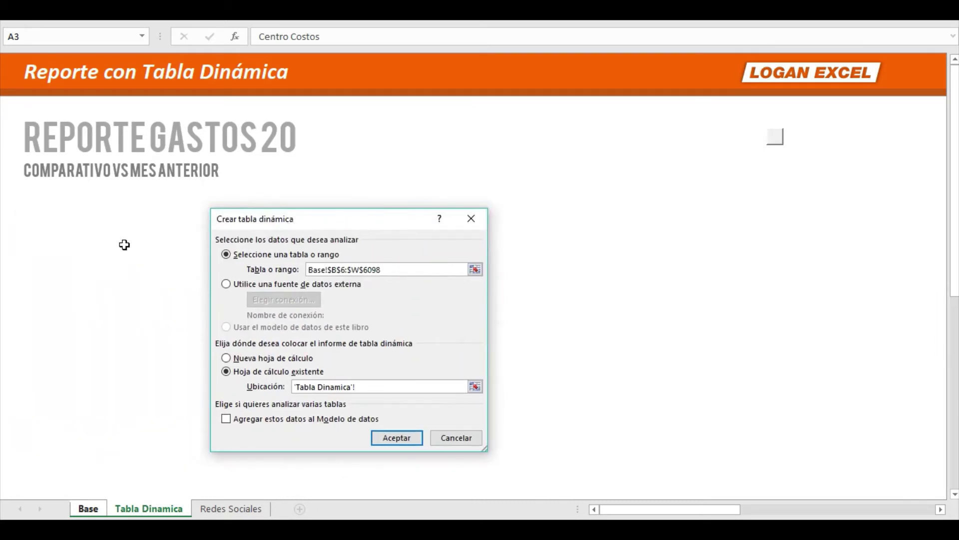
{"action": "left_click", "coordinate": [42, 236]}
{"action": "left_click", "coordinate": [402, 439]}
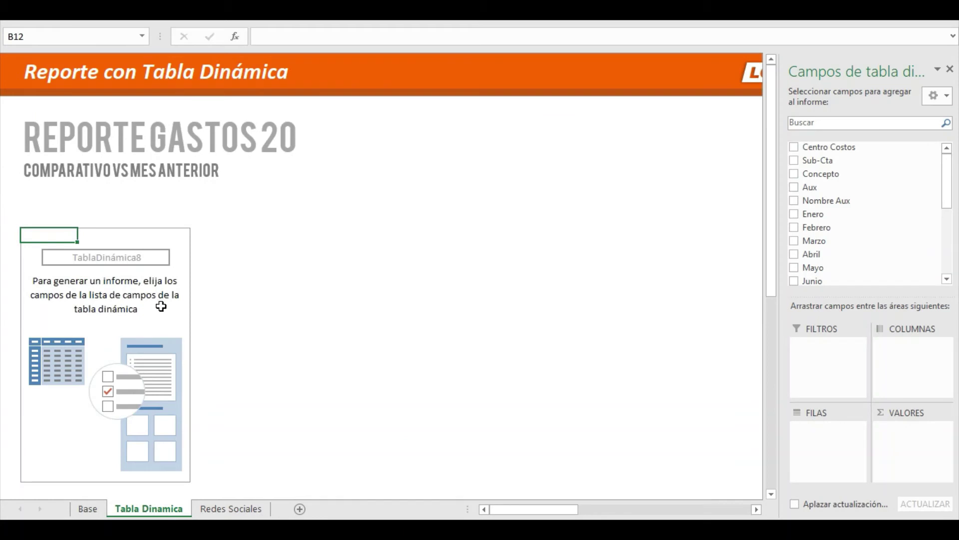
- Add Concepto as the pivot table's row field
{"action": "left_click", "coordinate": [79, 209]}
{"action": "left_click", "coordinate": [45, 236]}
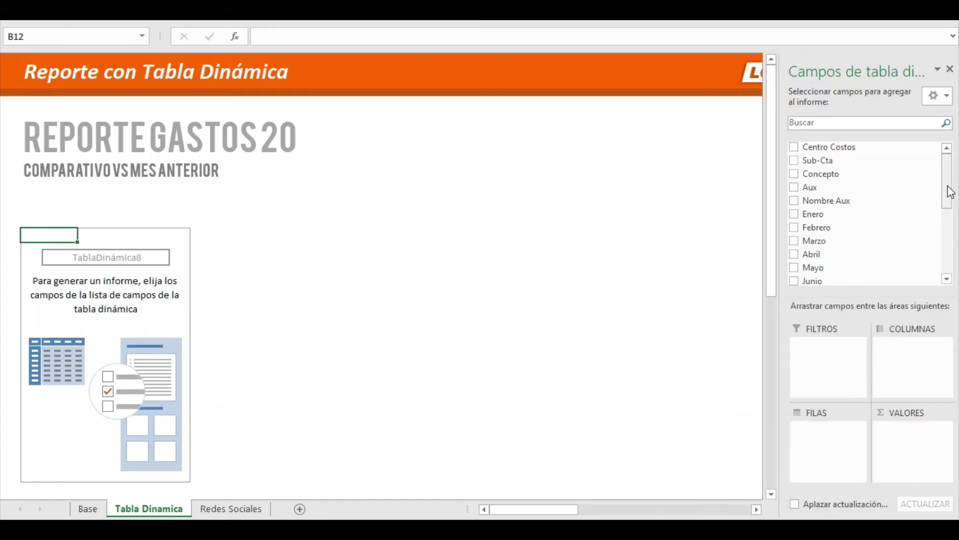
{"action": "mouse_move", "coordinate": [949, 190]}
{"action": "left_mouse_down"}
{"action": "mouse_move", "coordinate": [951, 247]}
{"action": "mouse_move", "coordinate": [946, 190]}
{"action": "left_mouse_up"}
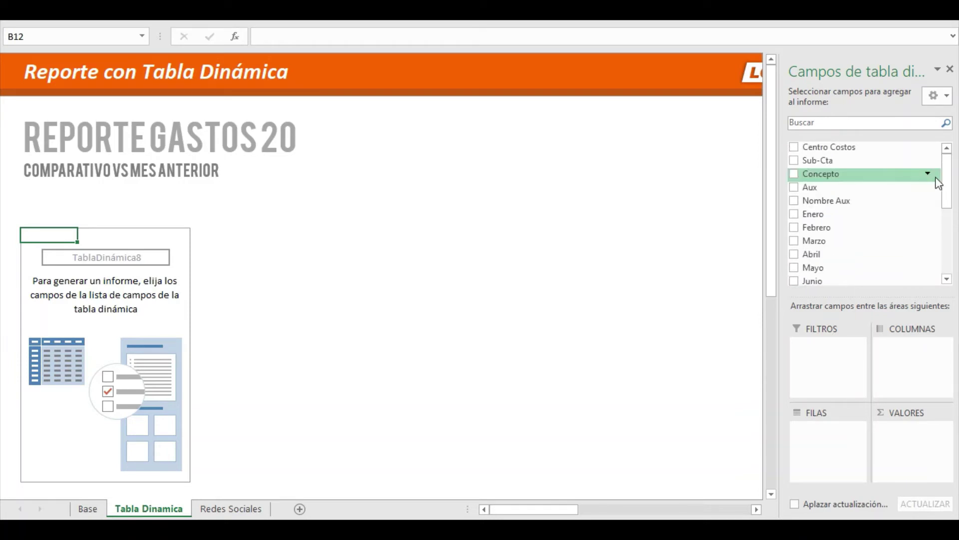
{"action": "left_click_drag", "start_coordinate": [837, 173], "coordinate": [833, 434]}
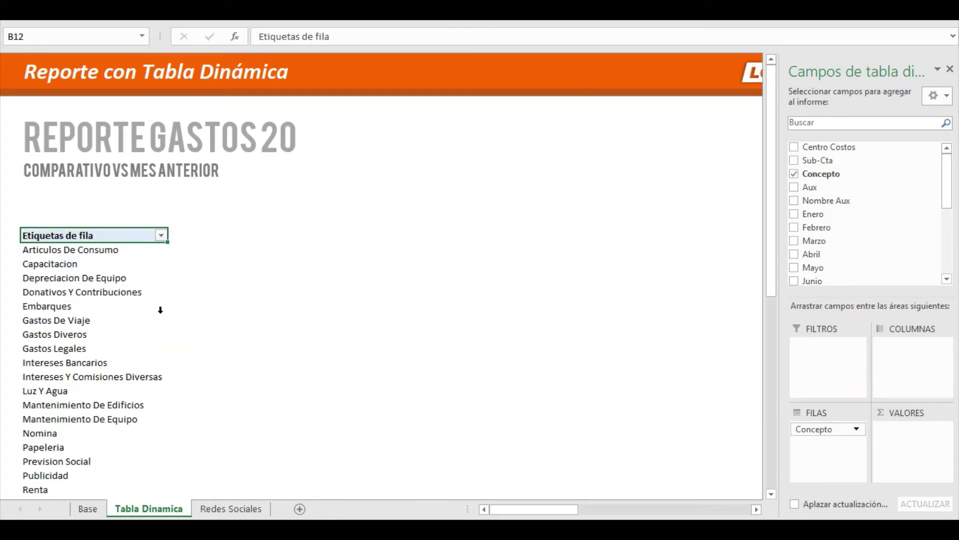
{"action": "scroll", "coordinate": [155, 317], "scroll_direction": "down", "scroll_amount": 1}
{"action": "scroll", "coordinate": [145, 325], "scroll_direction": "down", "scroll_amount": 2}
{"action": "scroll", "coordinate": [135, 334], "scroll_direction": "down", "scroll_amount": 1}
{"action": "scroll", "coordinate": [130, 344], "scroll_direction": "up", "scroll_amount": 1}
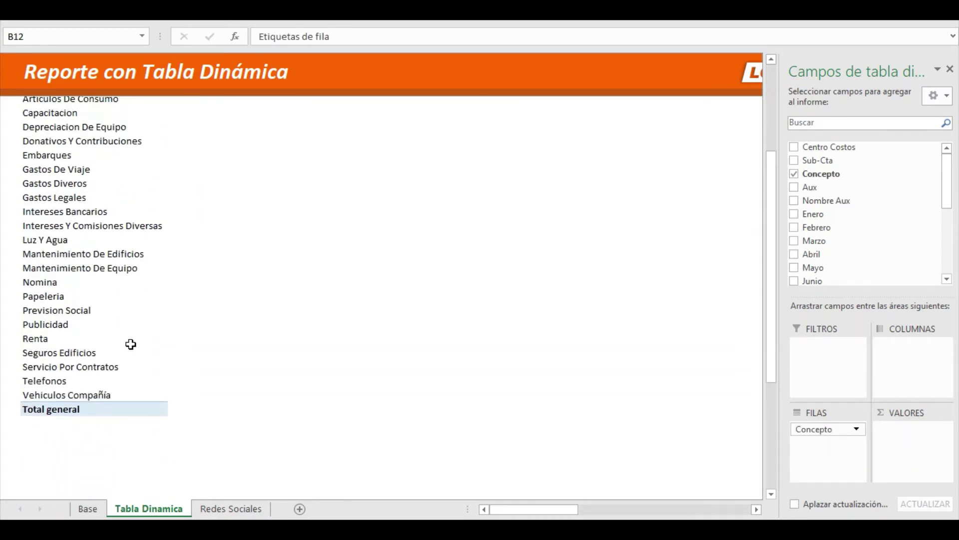
{"action": "scroll", "coordinate": [130, 344], "scroll_direction": "up", "scroll_amount": 2}
{"action": "scroll", "coordinate": [131, 345], "scroll_direction": "up", "scroll_amount": 2}
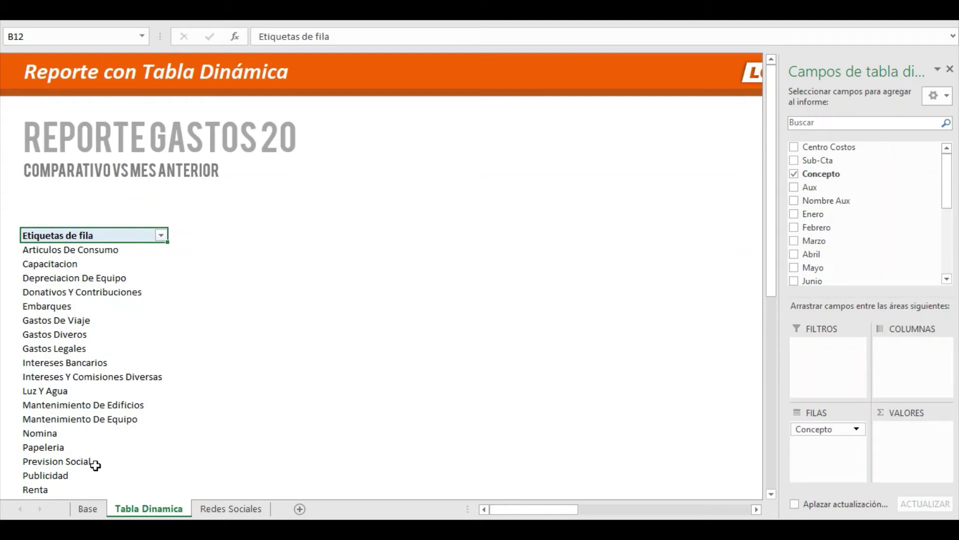
{"action": "left_click", "coordinate": [88, 508]}
{"action": "scroll", "coordinate": [660, 253], "scroll_direction": "up", "scroll_amount": 1}
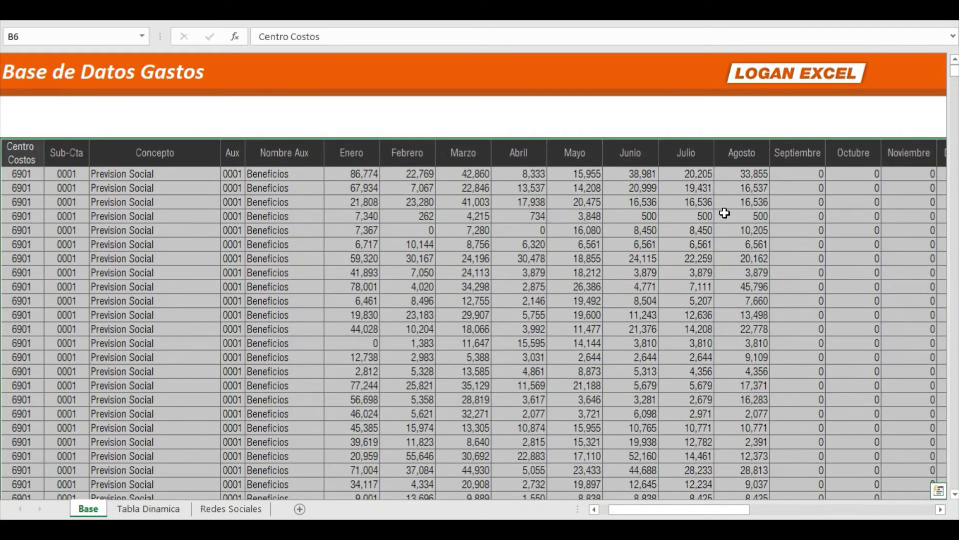
{"action": "left_click", "coordinate": [147, 509]}
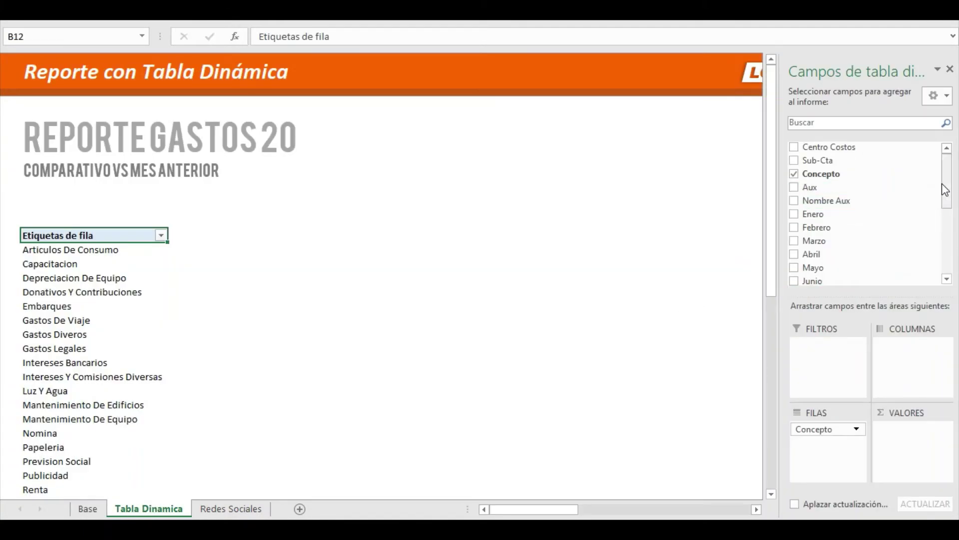
- Drag Mes Ant, Actual and Var into the Values area as sums
{"action": "left_click_drag", "start_coordinate": [950, 188], "coordinate": [951, 252]}
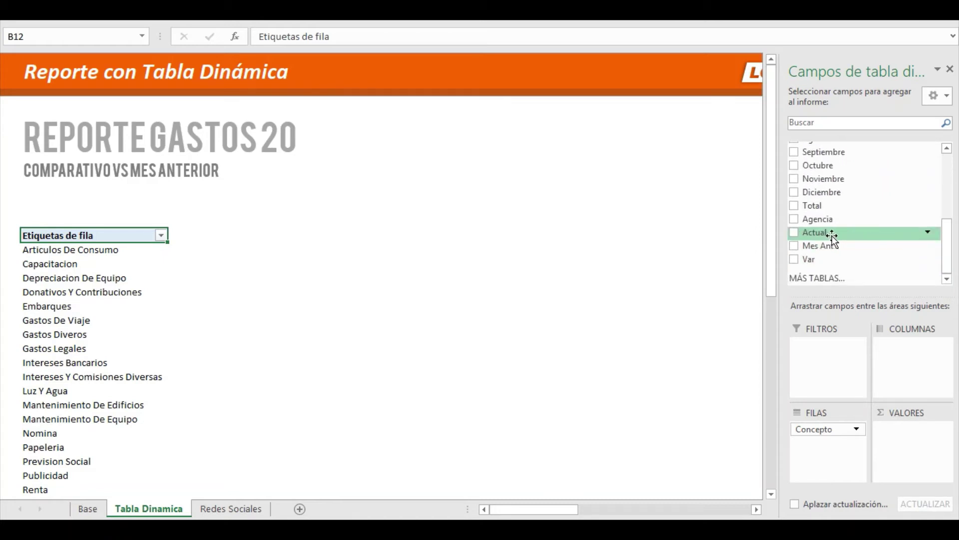
{"action": "left_click_drag", "start_coordinate": [834, 245], "coordinate": [909, 434]}
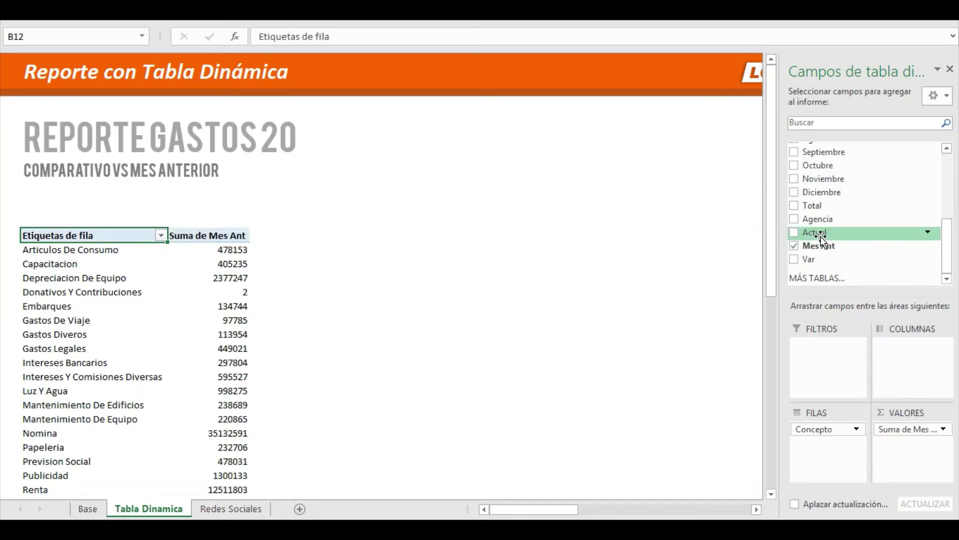
{"action": "left_click_drag", "start_coordinate": [820, 236], "coordinate": [916, 446]}
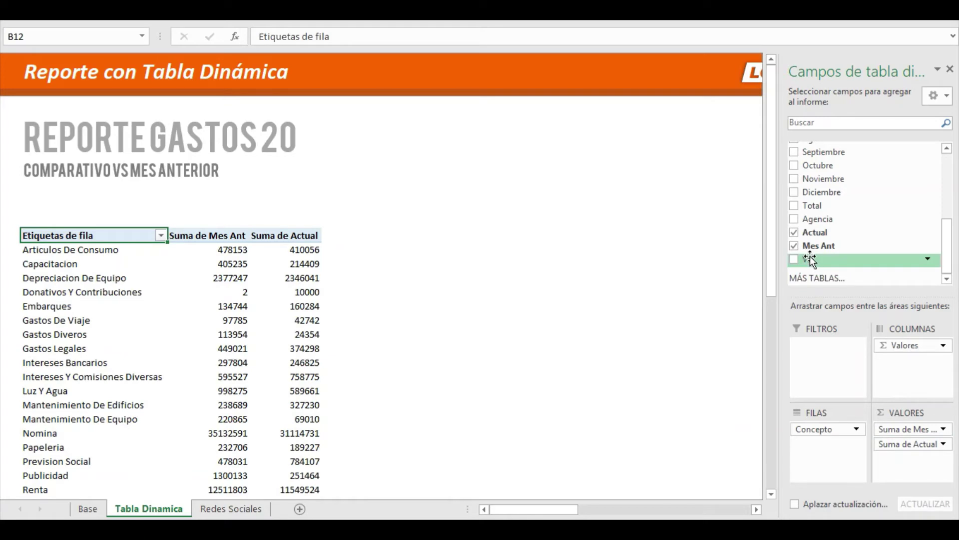
{"action": "left_click_drag", "start_coordinate": [810, 259], "coordinate": [913, 459]}
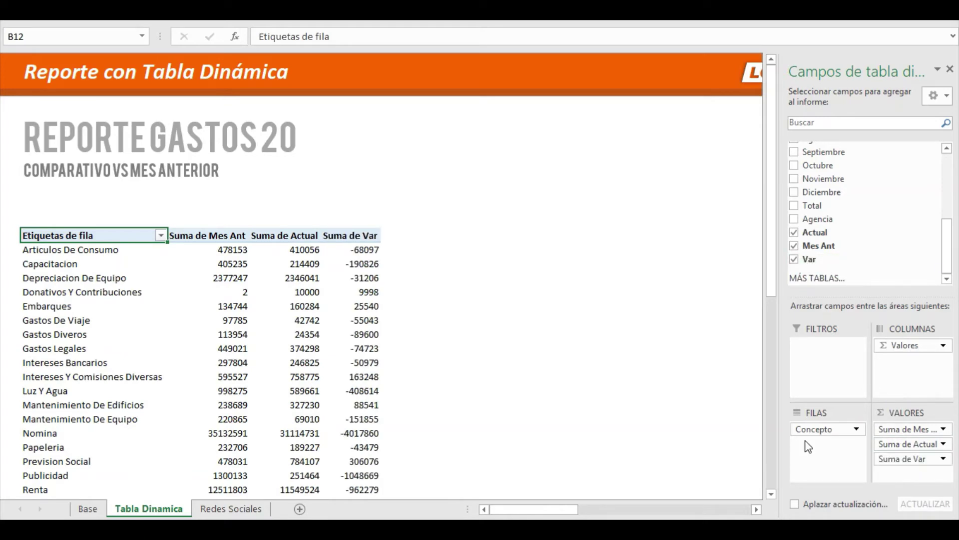
{"action": "scroll", "coordinate": [190, 298], "scroll_direction": "down", "scroll_amount": 2}
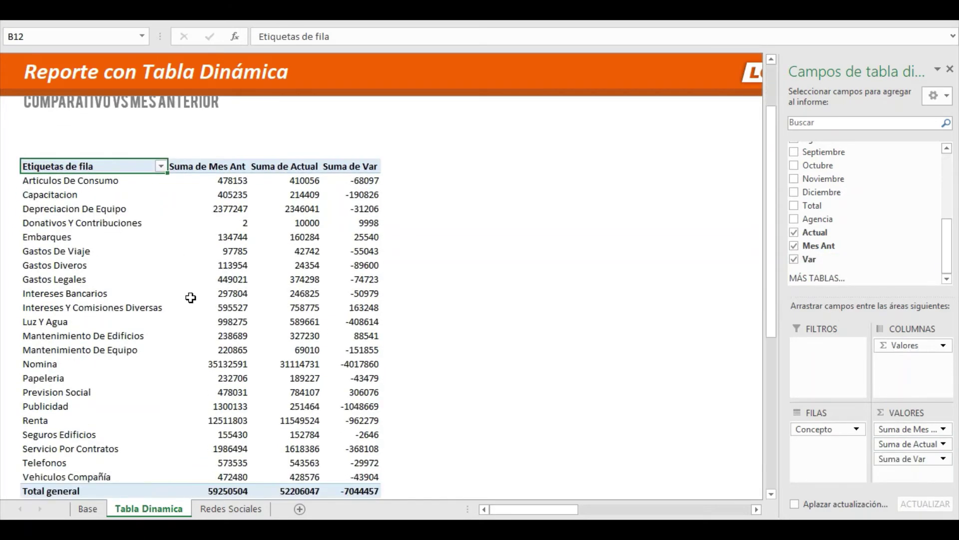
{"action": "scroll", "coordinate": [190, 298], "scroll_direction": "down", "scroll_amount": 3}
{"action": "scroll", "coordinate": [190, 298], "scroll_direction": "up", "scroll_amount": 1}
{"action": "scroll", "coordinate": [185, 293], "scroll_direction": "up", "scroll_amount": 1}
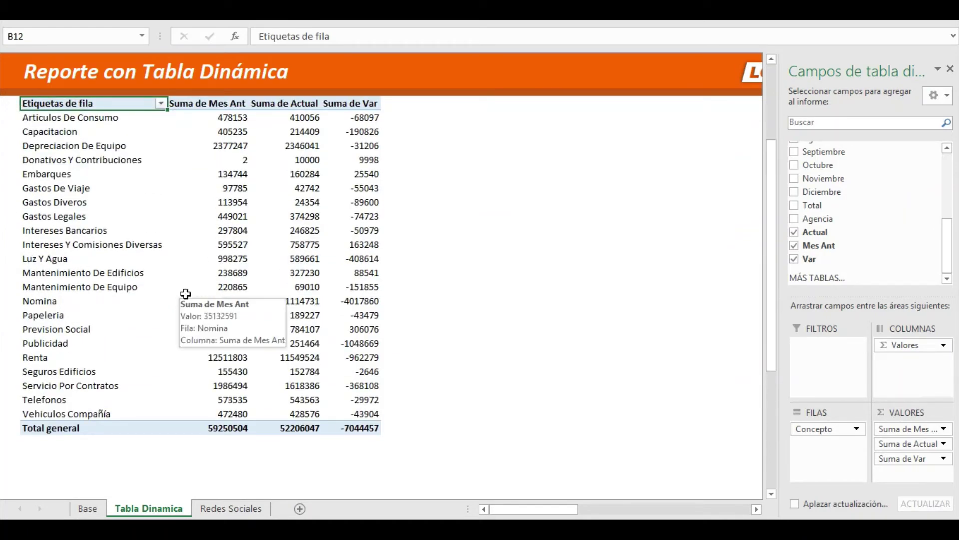
{"action": "scroll", "coordinate": [185, 294], "scroll_direction": "up", "scroll_amount": 3}
{"action": "left_click", "coordinate": [135, 213]}
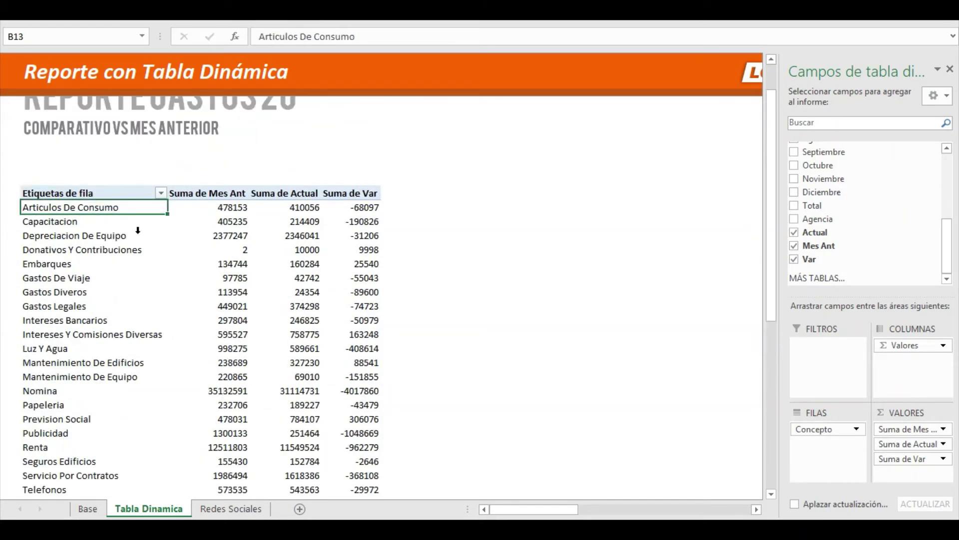
{"action": "scroll", "coordinate": [150, 268], "scroll_direction": "down", "scroll_amount": 2}
{"action": "key", "text": "ctrl+shift+Down"}
{"action": "key", "text": "shift+Up"}
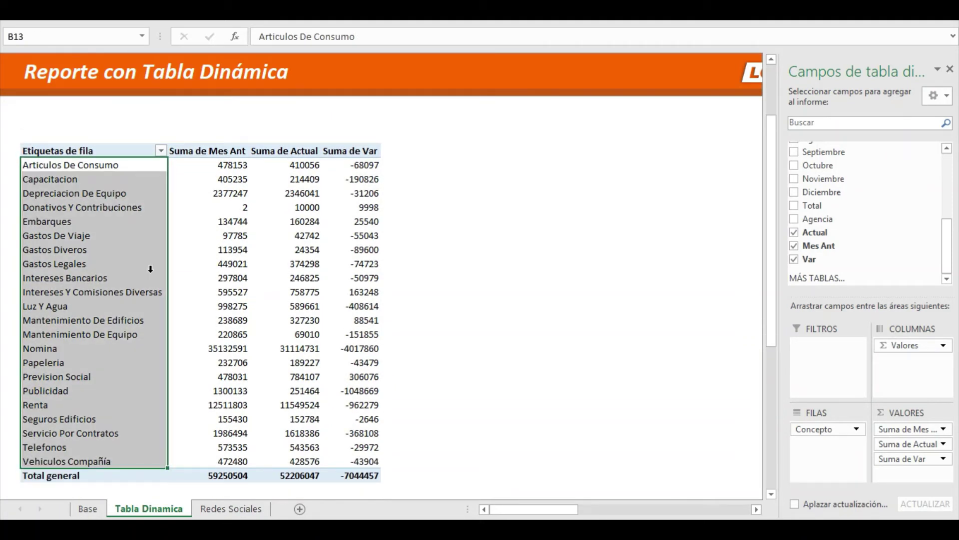
{"action": "scroll", "coordinate": [154, 279], "scroll_direction": "up", "scroll_amount": 1}
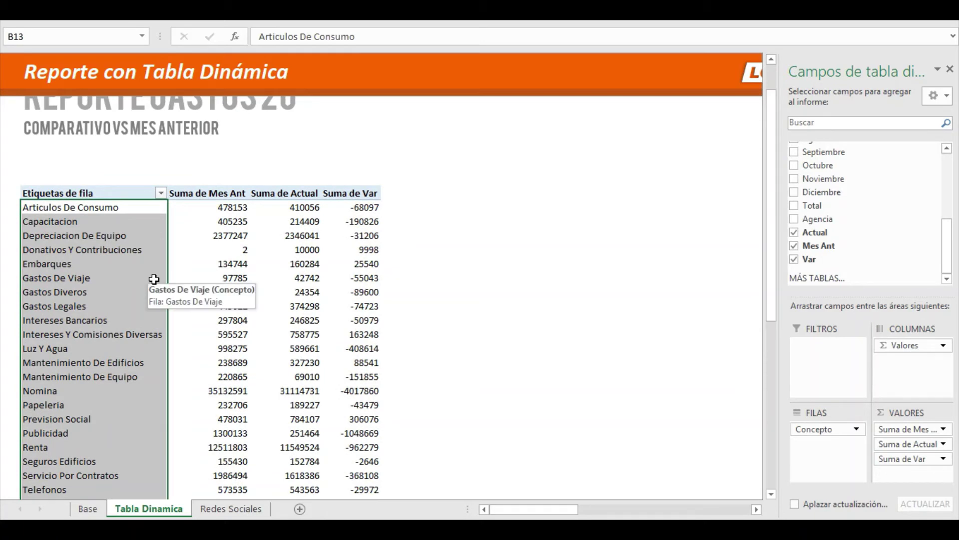
{"action": "scroll", "coordinate": [154, 279], "scroll_direction": "up", "scroll_amount": 1}
{"action": "left_click", "coordinate": [88, 235]}
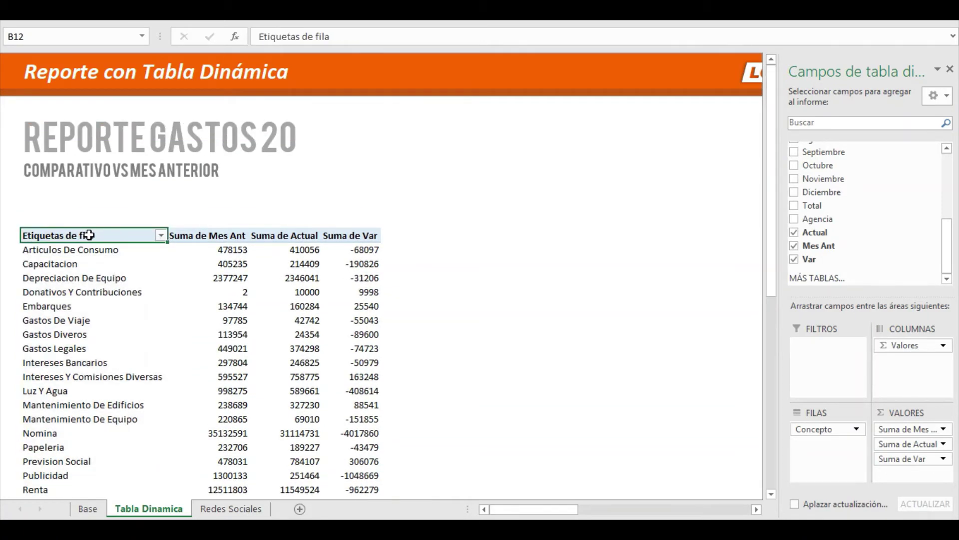
{"action": "left_click", "coordinate": [175, 261]}
{"action": "left_click", "coordinate": [215, 248]}
{"action": "scroll", "coordinate": [245, 298], "scroll_direction": "down", "scroll_amount": 3}
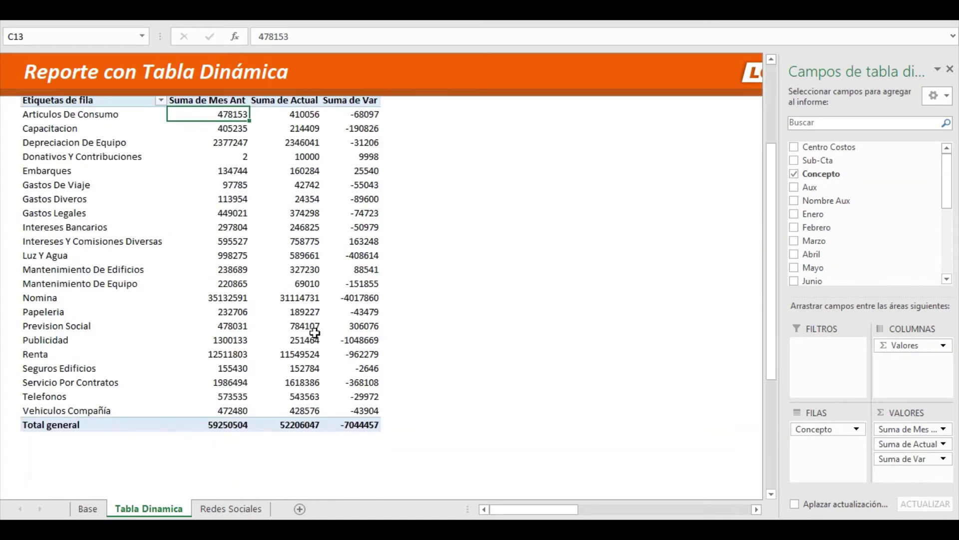
{"action": "scroll", "coordinate": [317, 332], "scroll_direction": "down", "scroll_amount": 1}
{"action": "left_click", "coordinate": [375, 385], "text": "shift"}
{"action": "scroll", "coordinate": [313, 336], "scroll_direction": "up", "scroll_amount": 5}
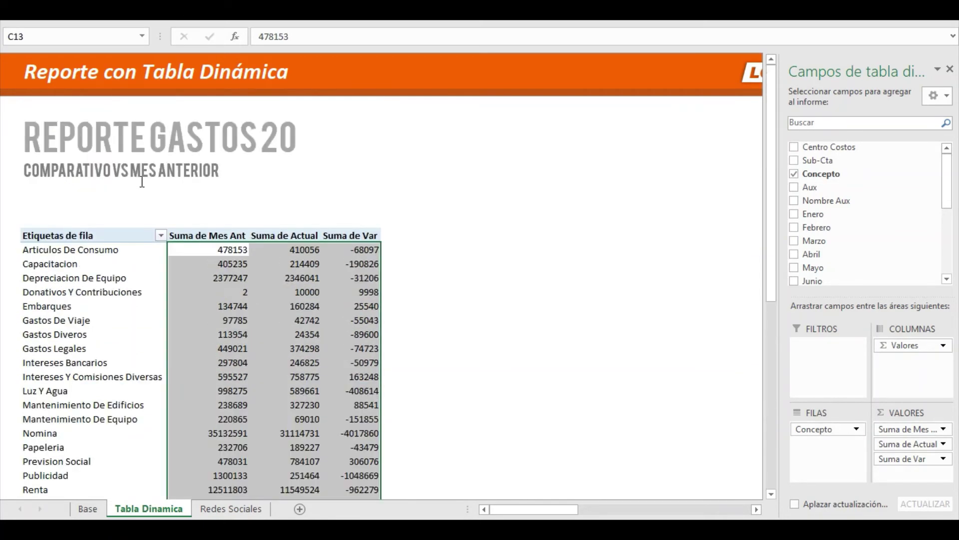
- Apply Comma Style to the pivot values, giving thousands separators and two decimals
{"action": "right_click", "coordinate": [260, 261]}
{"action": "key", "text": "Escape"}
{"action": "right_click", "coordinate": [244, 270]}
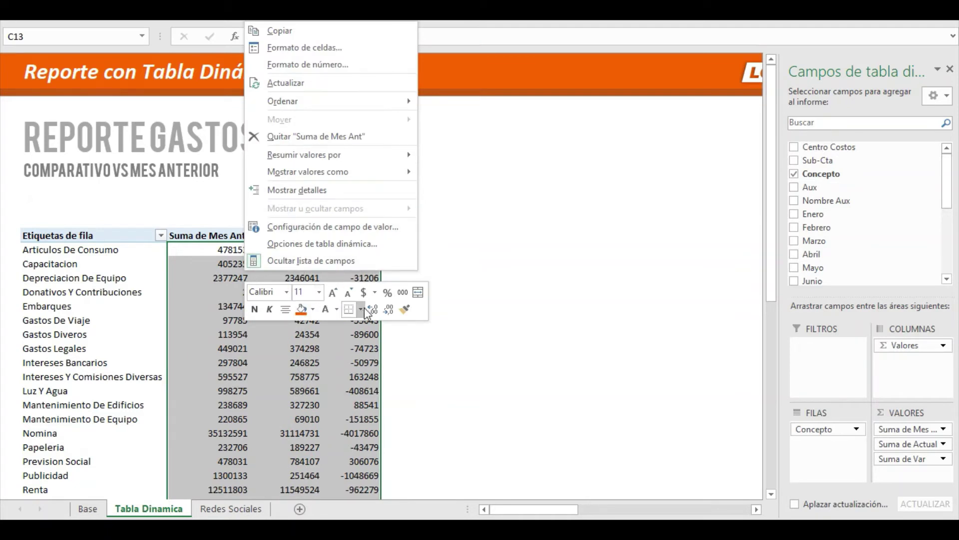
{"action": "left_click", "coordinate": [402, 293]}
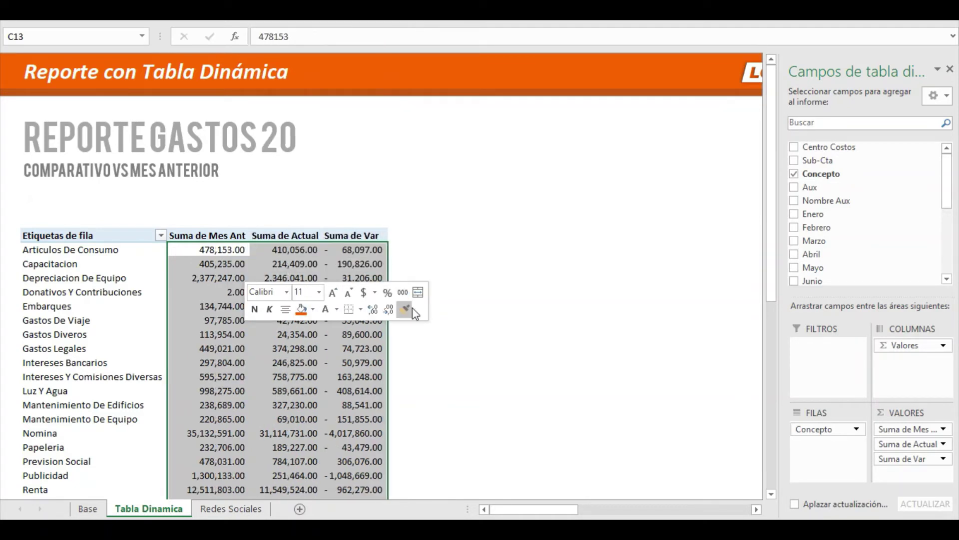
{"action": "left_click", "coordinate": [209, 235]}
- Give the pivot table the second Light pivot table style
{"action": "left_click", "coordinate": [291, 291]}
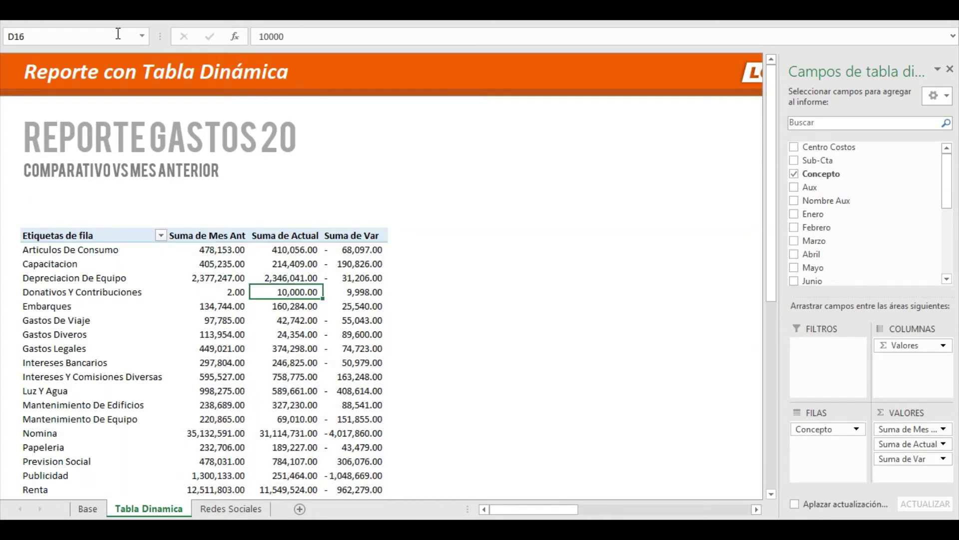
{"action": "left_click", "coordinate": [566, 21]}
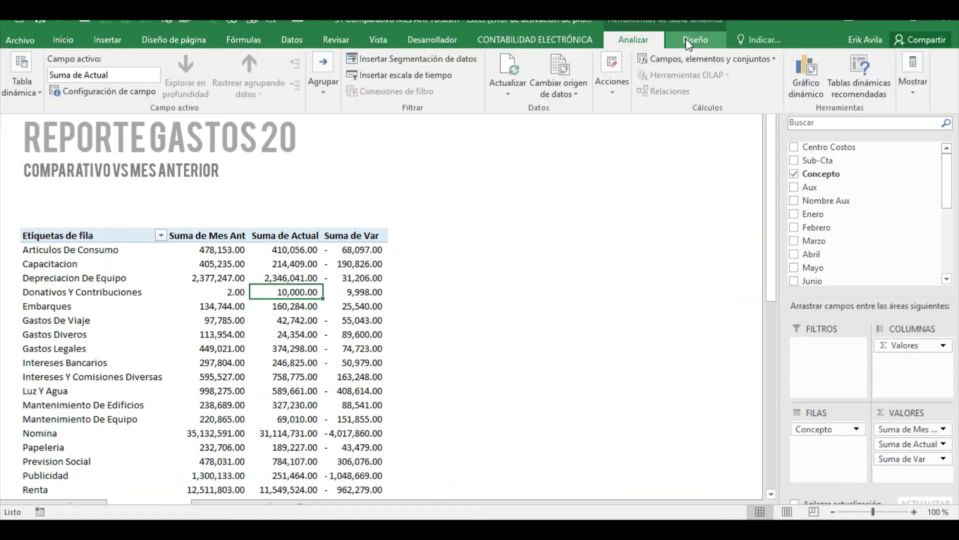
{"action": "left_click", "coordinate": [695, 40]}
{"action": "left_click", "coordinate": [748, 88]}
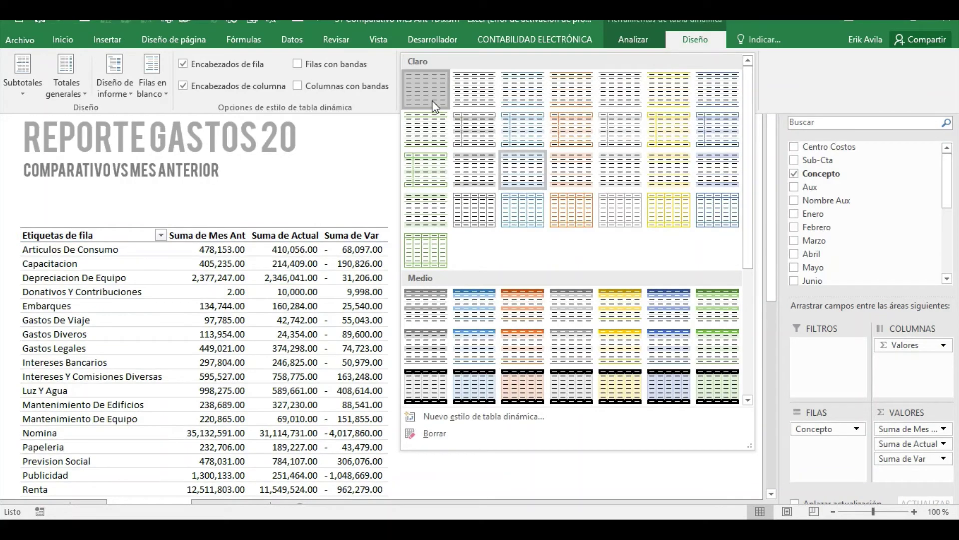
{"action": "left_click", "coordinate": [467, 102]}
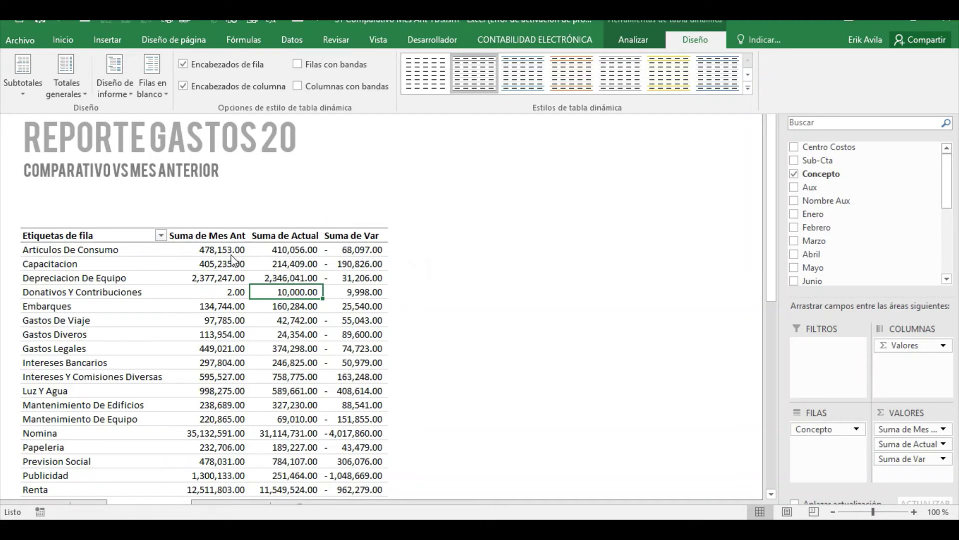
{"action": "left_click", "coordinate": [231, 237]}
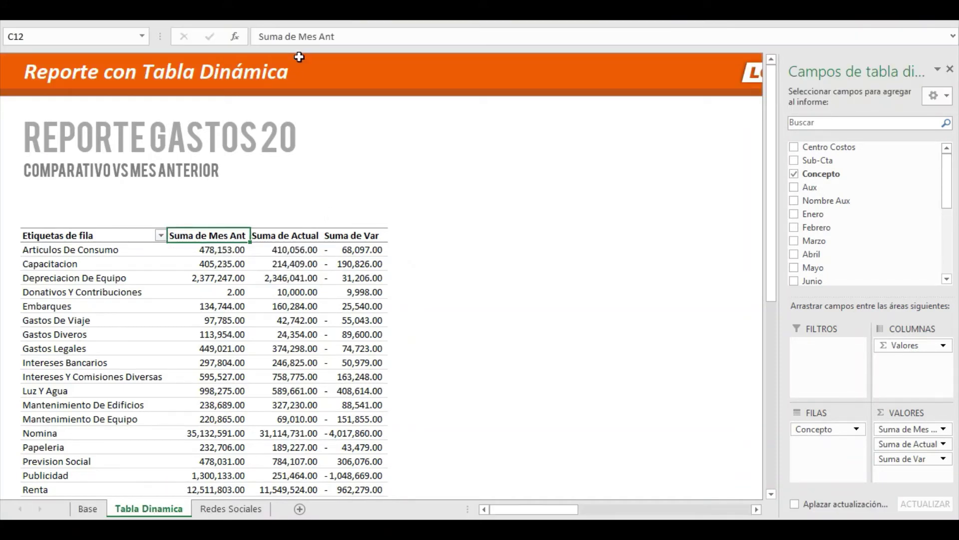
- Strip 'Suma de' from the value headers, leaving Mes Ant, Actual and Var
{"action": "left_click", "coordinate": [302, 38]}
{"action": "key", "text": "shift+Home"}
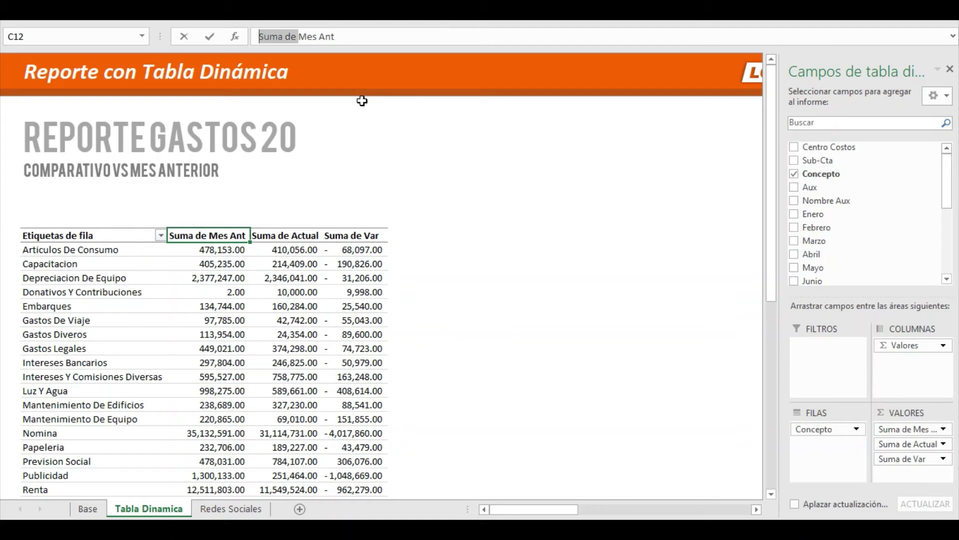
{"action": "key", "text": "BackSpace"}
{"action": "key", "text": "Return"}
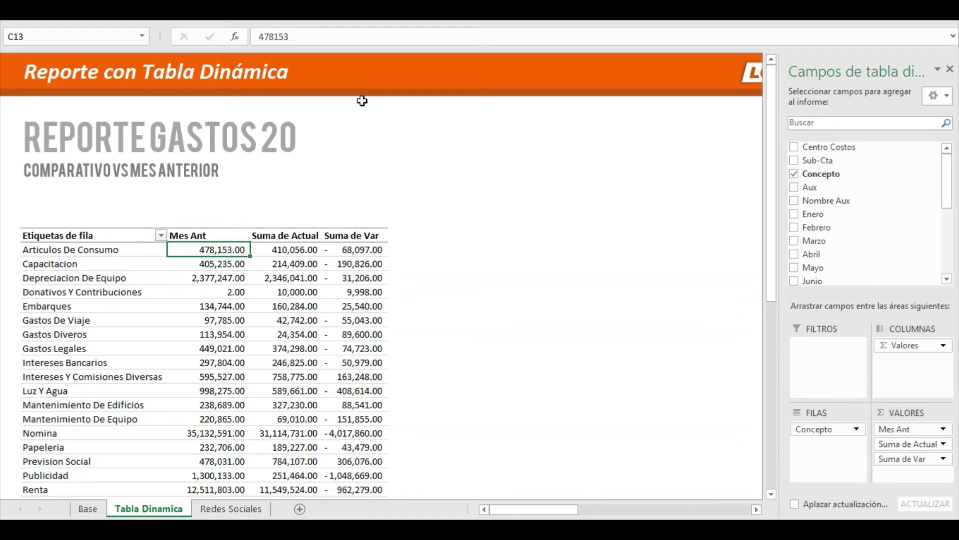
{"action": "key", "text": "Down"}
{"action": "key", "text": "Up"}
{"action": "key", "text": "Up"}
{"action": "key", "text": "Right"}
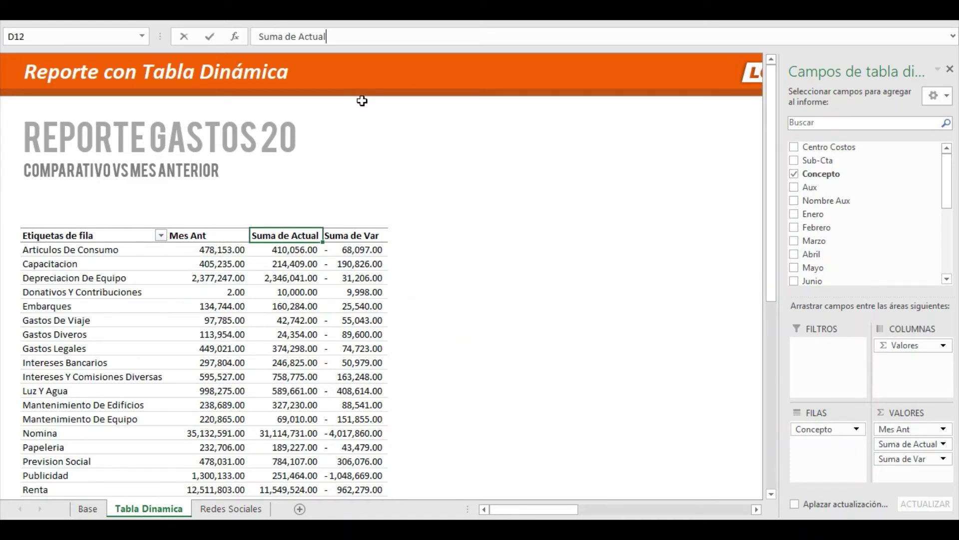
{"action": "key", "text": "Home"}
{"action": "key", "text": "Delete"}
{"action": "key", "text": "Delete"}
{"action": "key", "text": "Delete"}
{"action": "key", "text": "Delete"}
{"action": "key", "text": "Delete"}
{"action": "key", "text": "Delete"}
{"action": "key", "text": "Delete"}
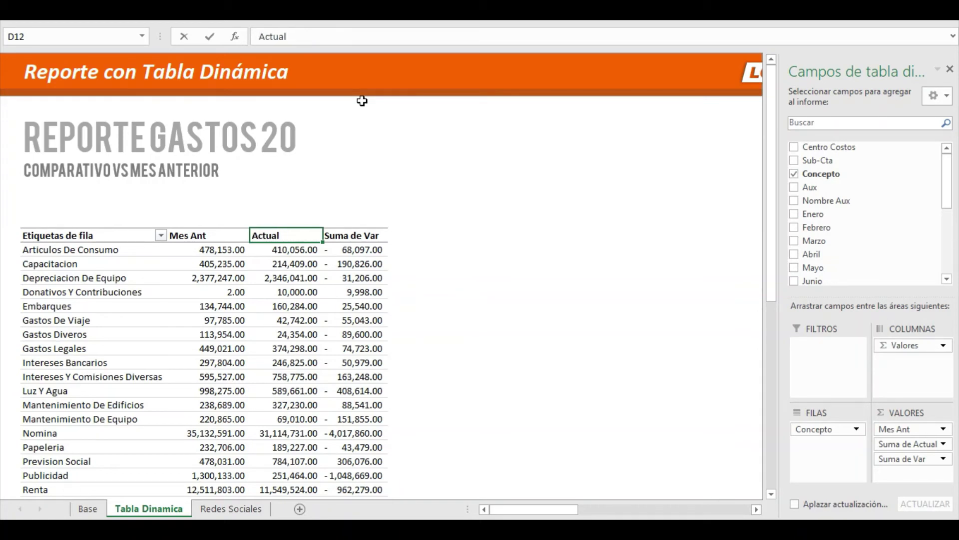
{"action": "key", "text": "Return"}
{"action": "key", "text": "Up"}
{"action": "key", "text": "Right"}
{"action": "key", "text": "Delete"}
{"action": "key", "text": "Delete"}
{"action": "key", "text": "Delete"}
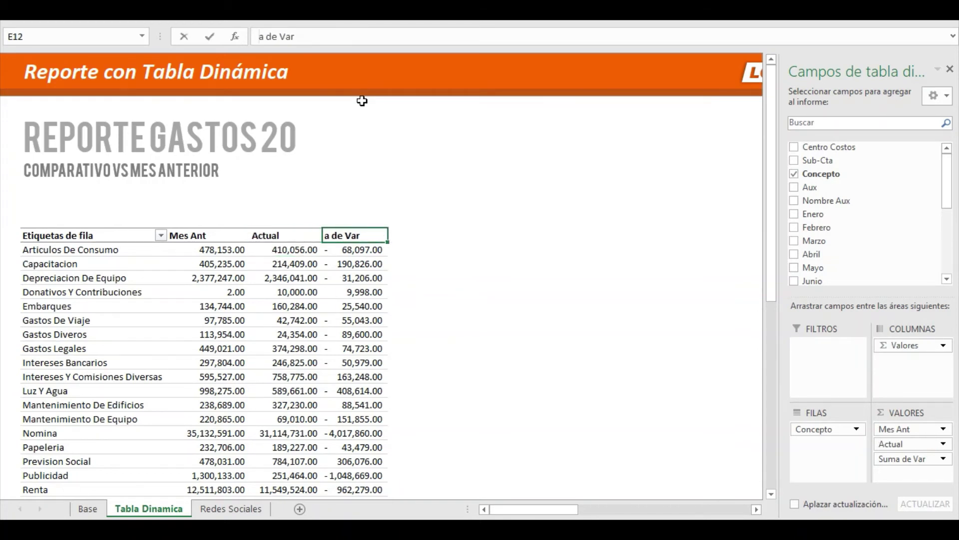
{"action": "key", "text": "Delete"}
{"action": "key", "text": "Delete"}
{"action": "key", "text": "Delete"}
{"action": "key", "text": "Delete"}
{"action": "key", "text": "Return"}
- Go to the Etiquetas de fila header and bring up the pivot table Design options
{"action": "key", "text": "Up"}
{"action": "key", "text": "Left"}
{"action": "key", "text": "Left"}
{"action": "key", "text": "Left"}
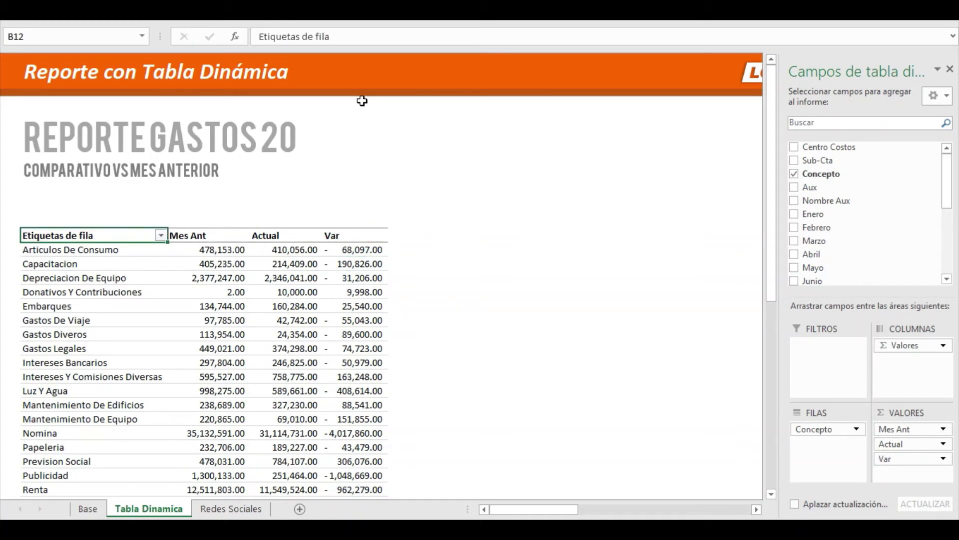
{"action": "left_click", "coordinate": [565, 21]}
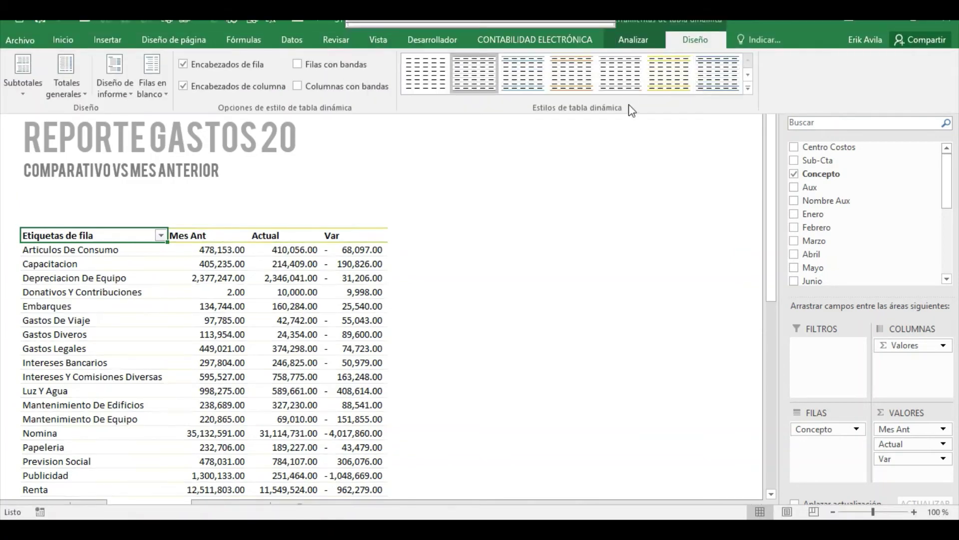
{"action": "left_click", "coordinate": [645, 40]}
{"action": "left_click", "coordinate": [689, 38]}
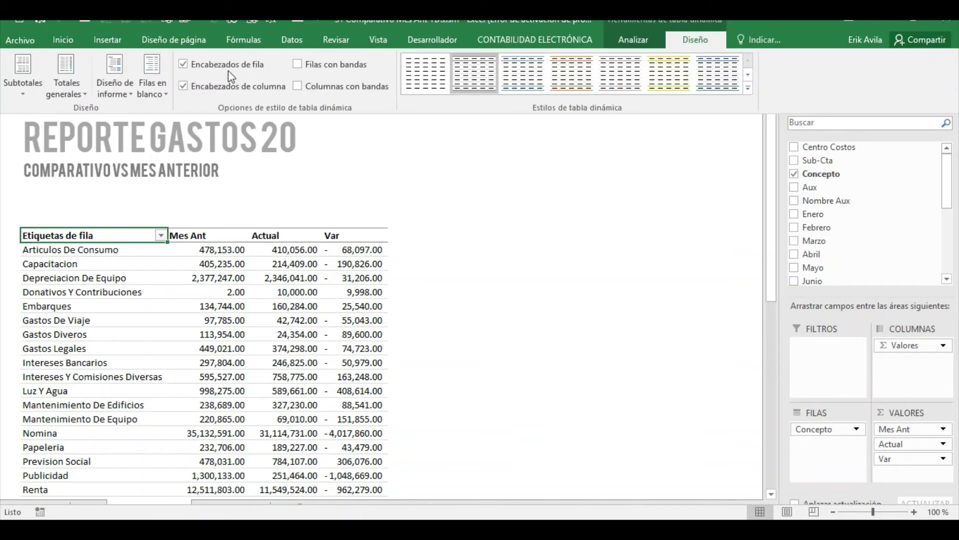
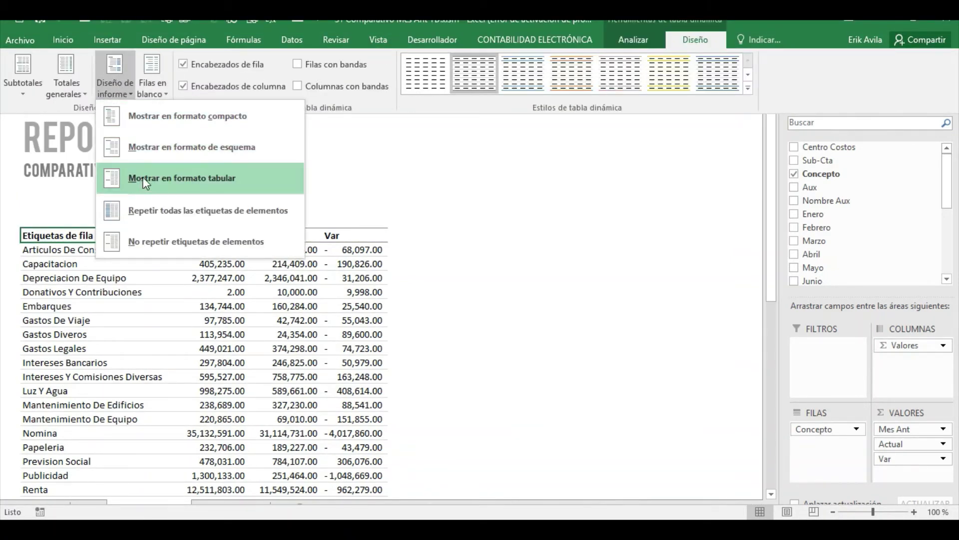
- Show the pivot in tabular form and centre the Mes Ant, Actual and Var headers
{"action": "left_click", "coordinate": [143, 177]}
{"action": "left_click_drag", "start_coordinate": [194, 235], "coordinate": [350, 236]}
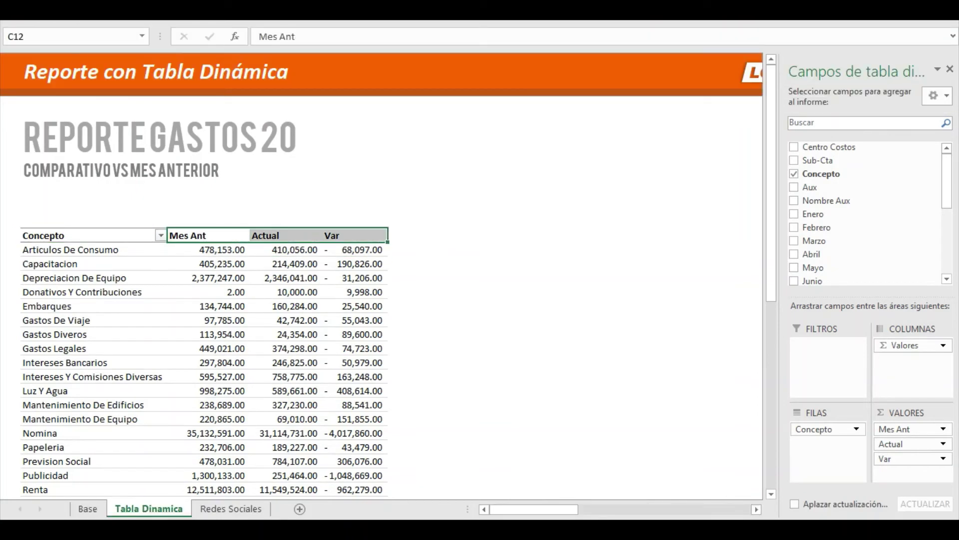
{"action": "left_click", "coordinate": [65, 10]}
{"action": "left_click", "coordinate": [63, 40]}
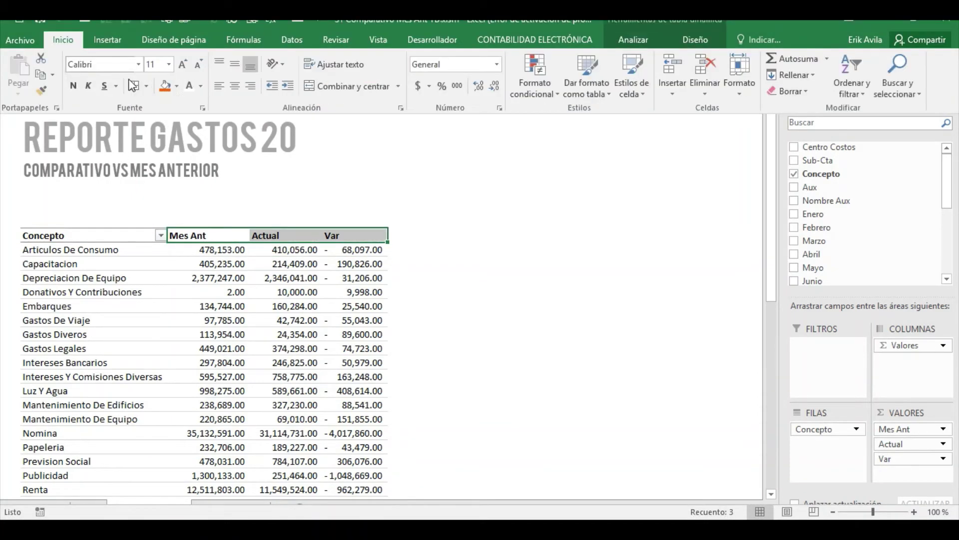
{"action": "left_click", "coordinate": [234, 86]}
- Remove the decimals from all pivot values through the grand totals
{"action": "left_click", "coordinate": [245, 262]}
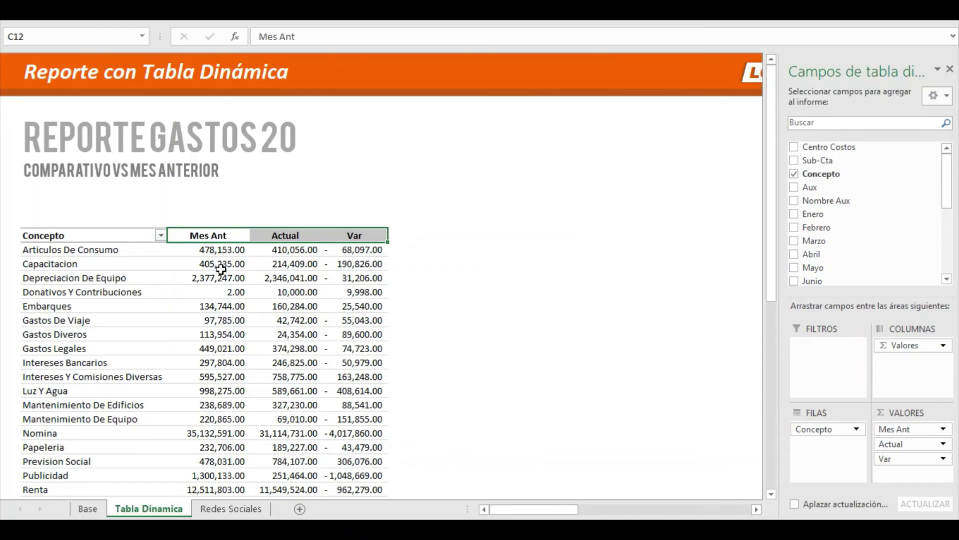
{"action": "left_click", "coordinate": [224, 252]}
{"action": "scroll", "coordinate": [280, 345], "scroll_direction": "down", "scroll_amount": 3}
{"action": "scroll", "coordinate": [348, 360], "scroll_direction": "down", "scroll_amount": 1}
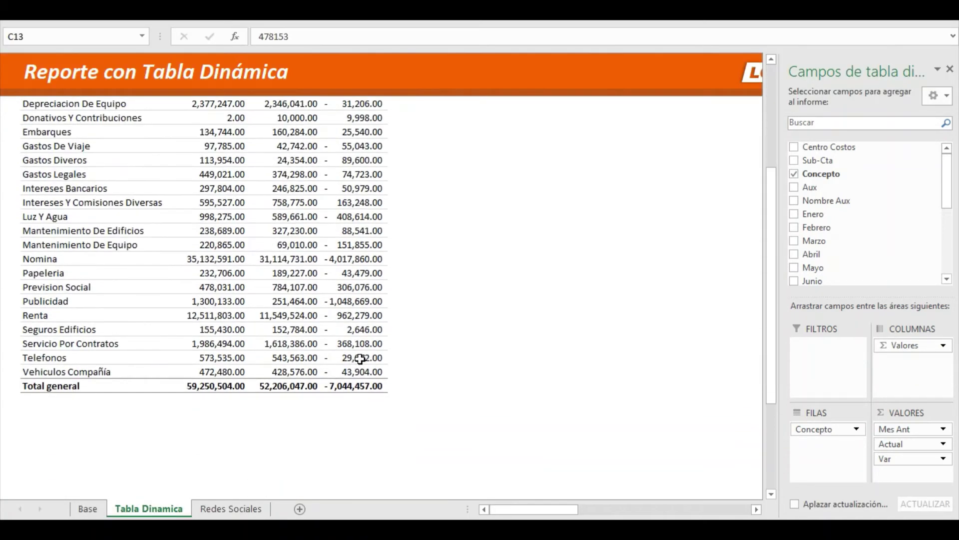
{"action": "left_click", "coordinate": [361, 385], "text": "shift"}
{"action": "scroll", "coordinate": [325, 350], "scroll_direction": "up", "scroll_amount": 1}
{"action": "scroll", "coordinate": [299, 335], "scroll_direction": "up", "scroll_amount": 3}
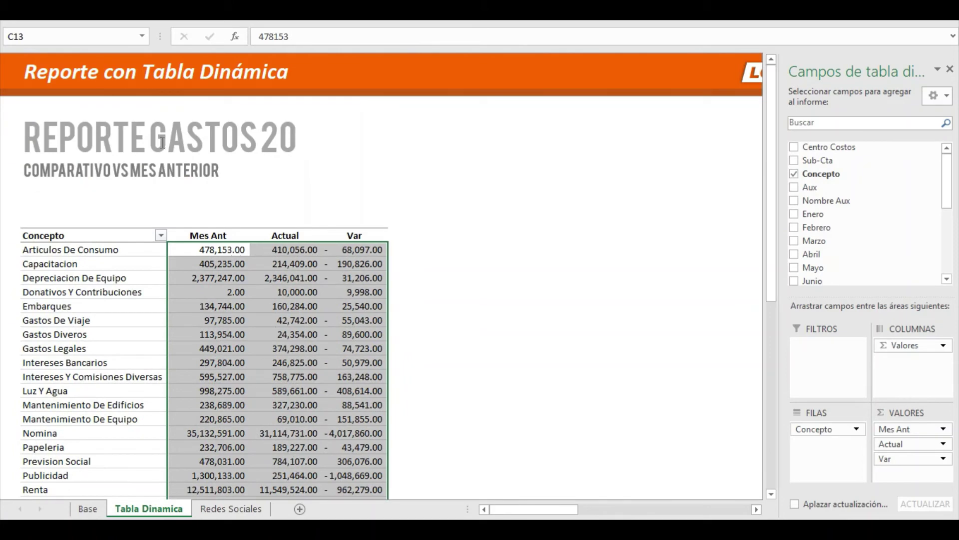
{"action": "left_click", "coordinate": [450, 22]}
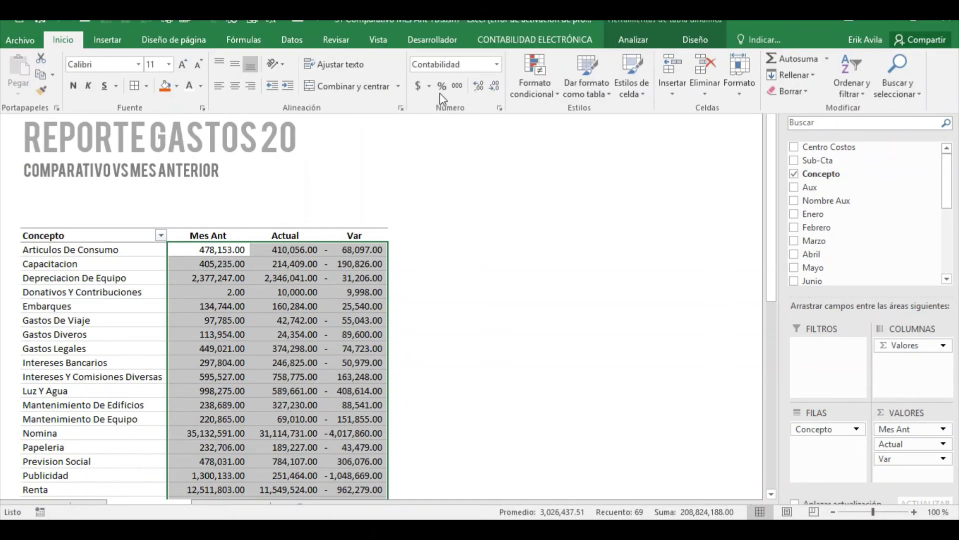
{"action": "left_click", "coordinate": [491, 88]}
{"action": "left_click", "coordinate": [492, 88]}
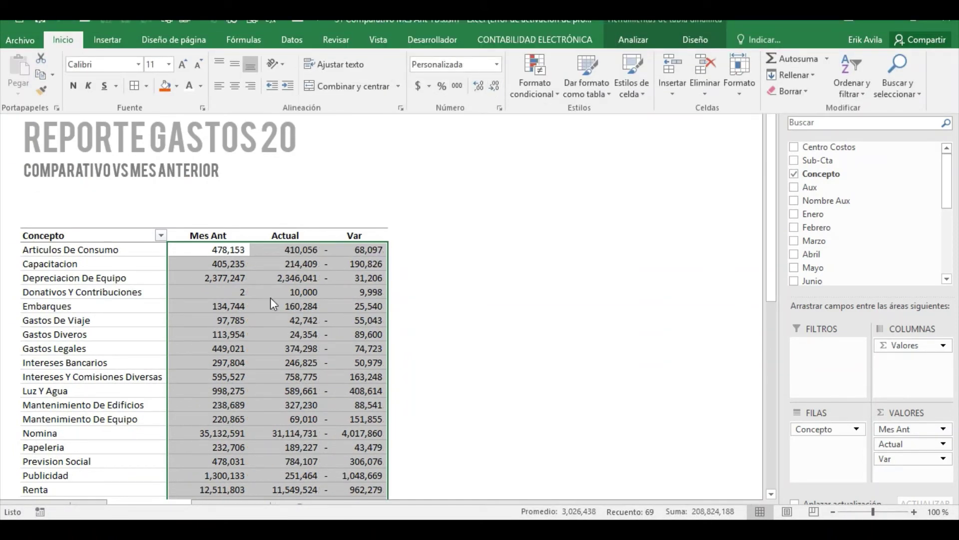
{"action": "left_click", "coordinate": [101, 270]}
{"action": "left_click", "coordinate": [101, 188]}
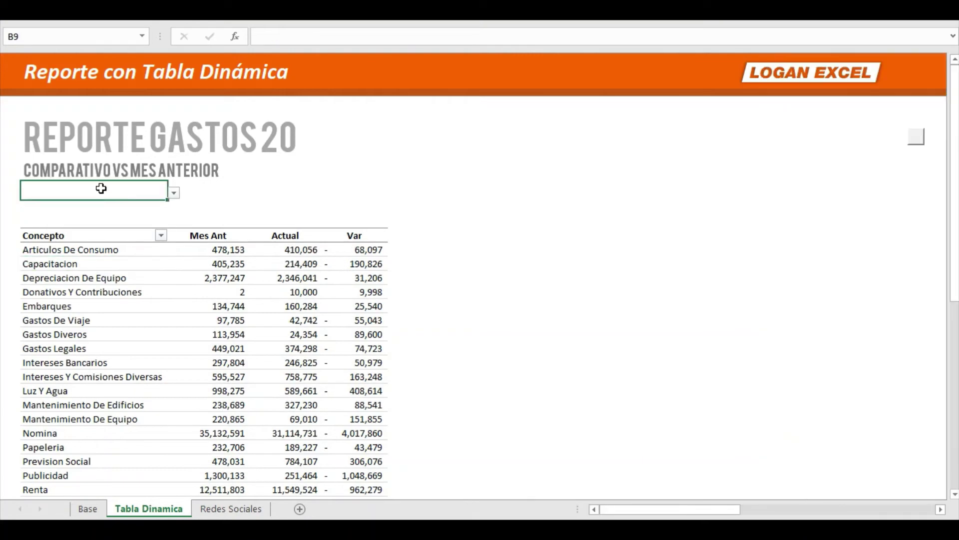
- Copy the Junio month selector from Base cell V4 into B9 on Tabla Dinamica
{"action": "left_click", "coordinate": [133, 277]}
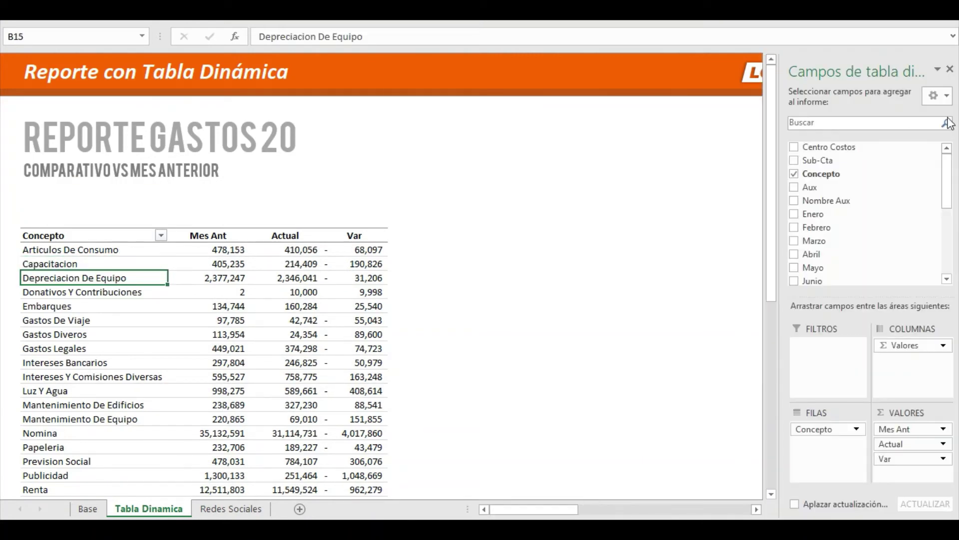
{"action": "left_click", "coordinate": [951, 69]}
{"action": "left_click", "coordinate": [74, 190]}
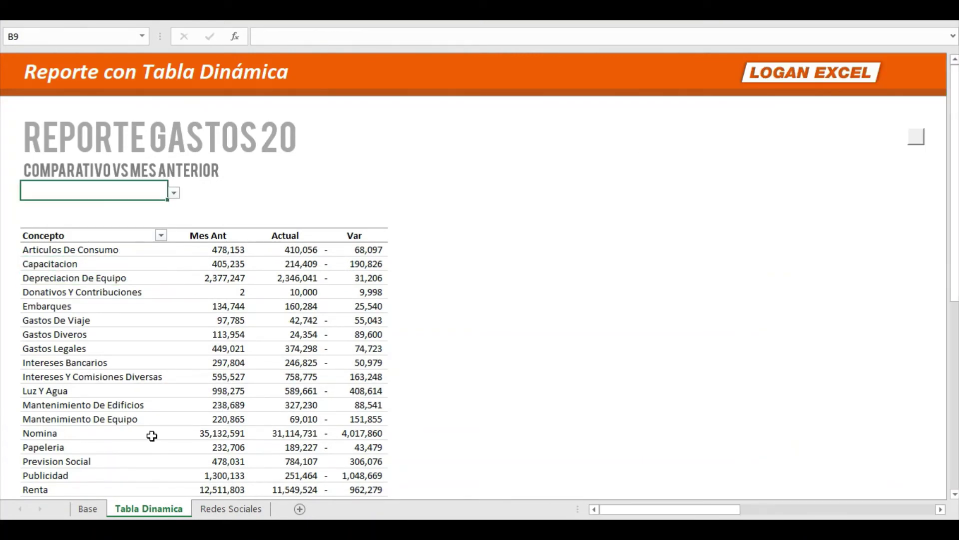
{"action": "left_click", "coordinate": [100, 515]}
{"action": "left_click", "coordinate": [707, 171]}
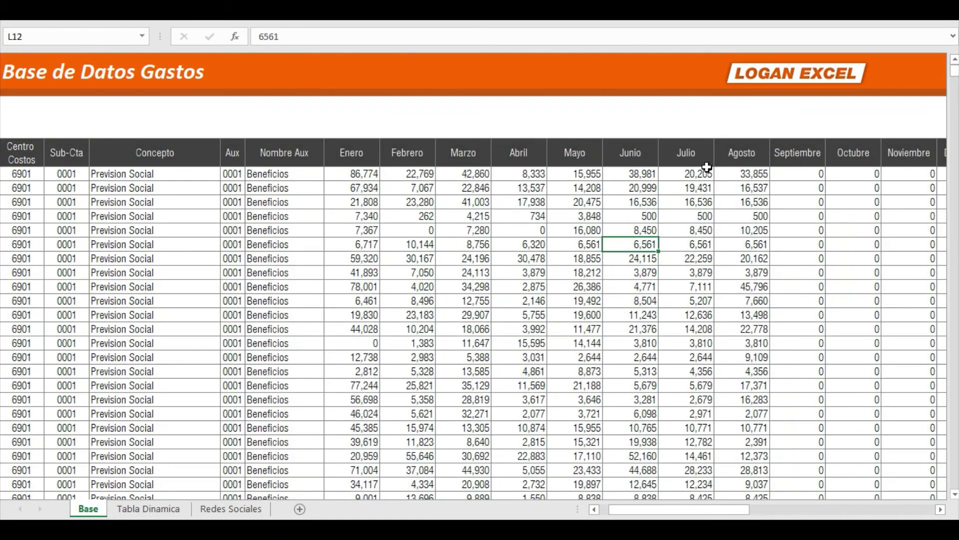
{"action": "key", "text": "Up"}
{"action": "key", "text": "ctrl+Right"}
{"action": "key", "text": "Right"}
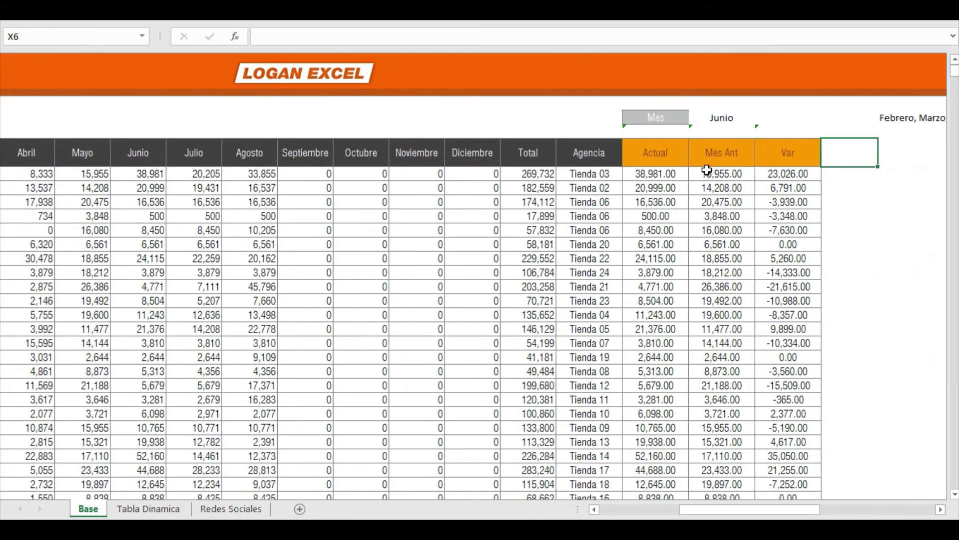
{"action": "key", "text": "Up"}
{"action": "key", "text": "Up"}
{"action": "key", "text": "Left"}
{"action": "key", "text": "Left"}
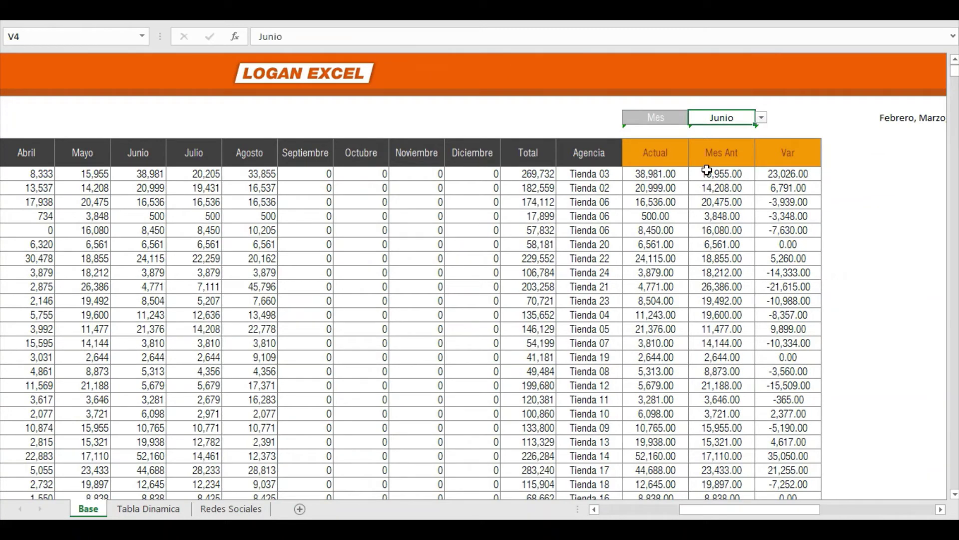
{"action": "key", "text": "ctrl+c"}
{"action": "key", "text": "ctrl+Page_Down"}
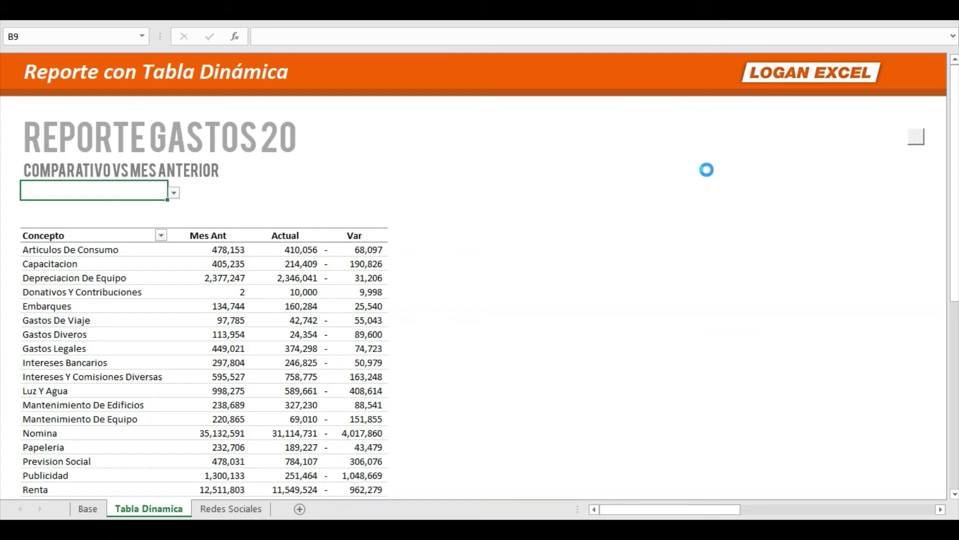
{"action": "key", "text": "ctrl+v"}
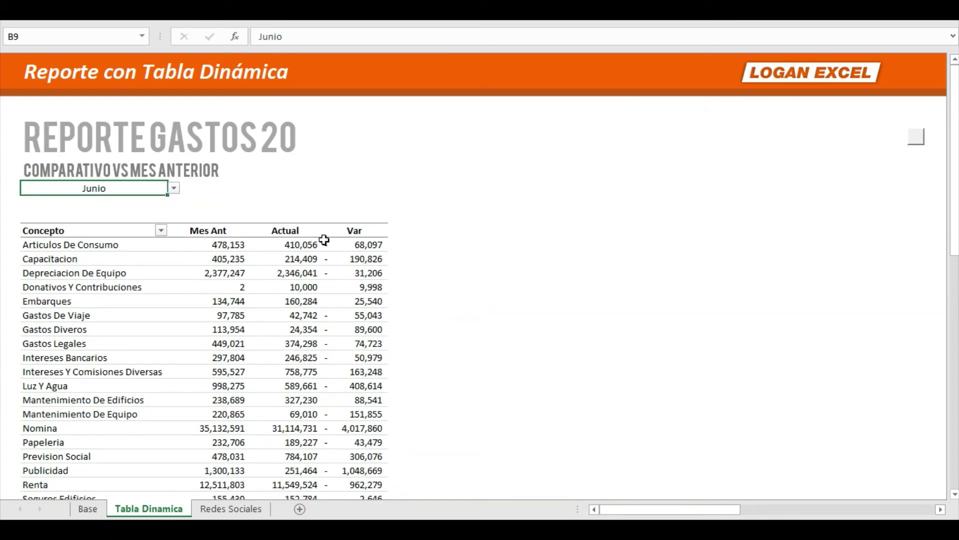
- Enter =+B9 in D11 above Actual and centre it
{"action": "left_click", "coordinate": [223, 271]}
{"action": "left_click", "coordinate": [157, 203]}
{"action": "left_click", "coordinate": [266, 219]}
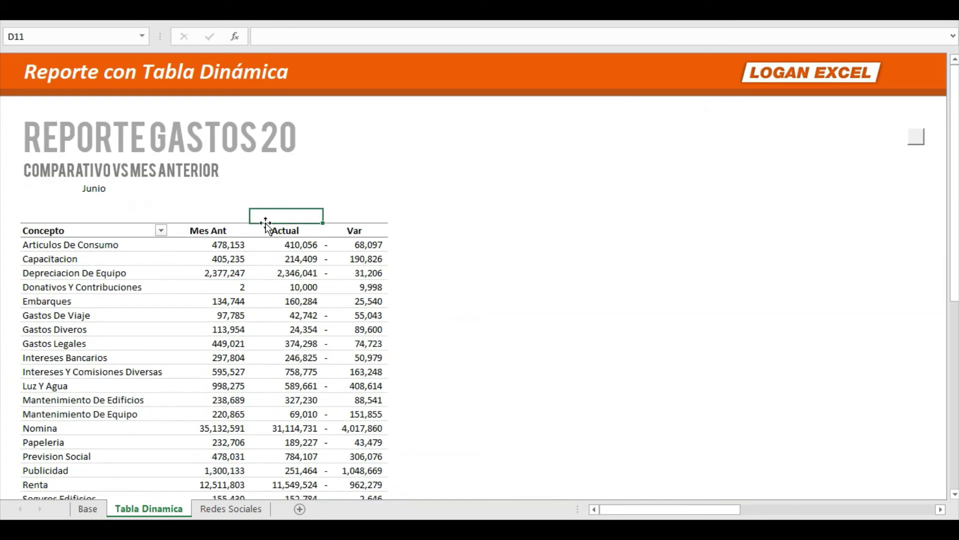
{"action": "type", "text": "+"}
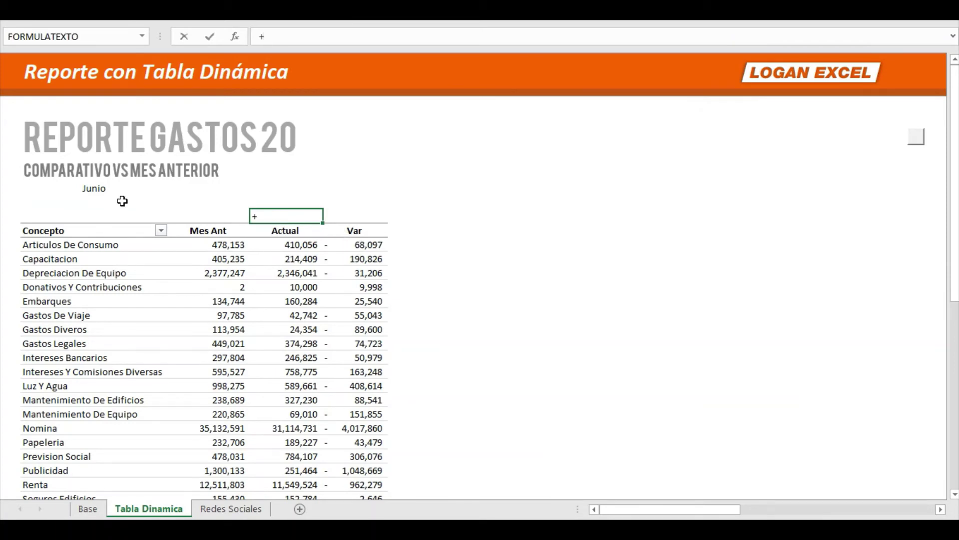
{"action": "left_click", "coordinate": [99, 192]}
{"action": "key", "text": "Return"}
{"action": "key", "text": "Up"}
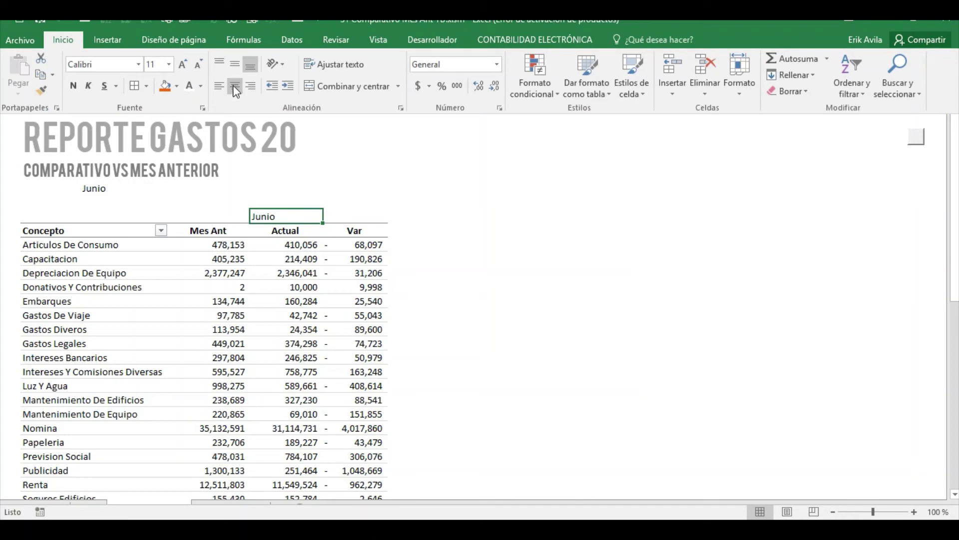
{"action": "left_click", "coordinate": [234, 86]}
- Left-align the Junio month cell B9
{"action": "left_click", "coordinate": [49, 203]}
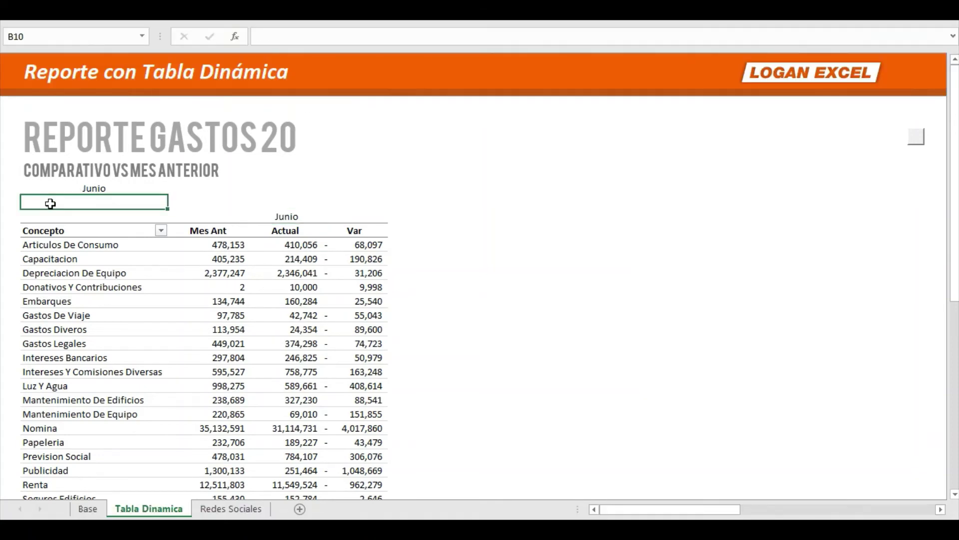
{"action": "left_click", "coordinate": [52, 172]}
{"action": "left_click", "coordinate": [69, 197]}
{"action": "left_click", "coordinate": [68, 190]}
{"action": "left_click", "coordinate": [165, 21]}
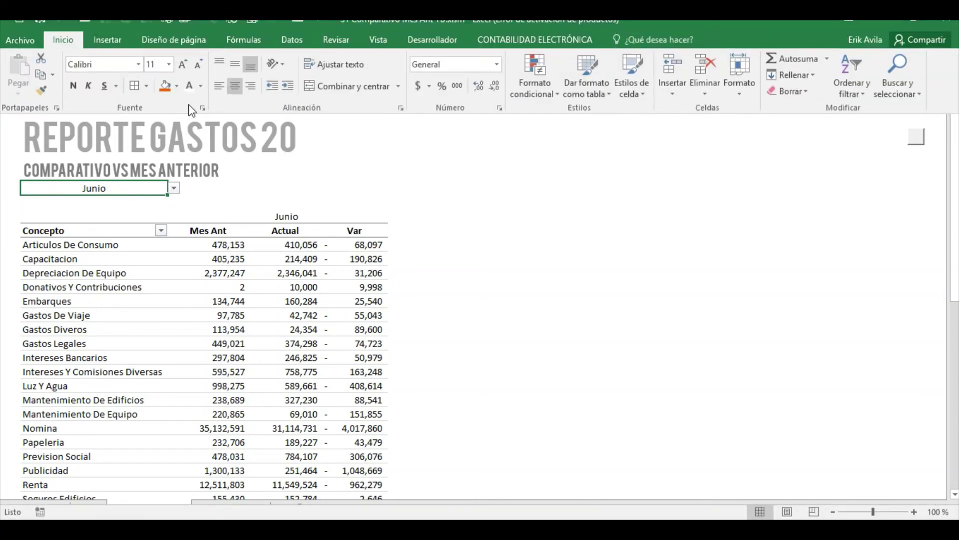
{"action": "left_click", "coordinate": [218, 86]}
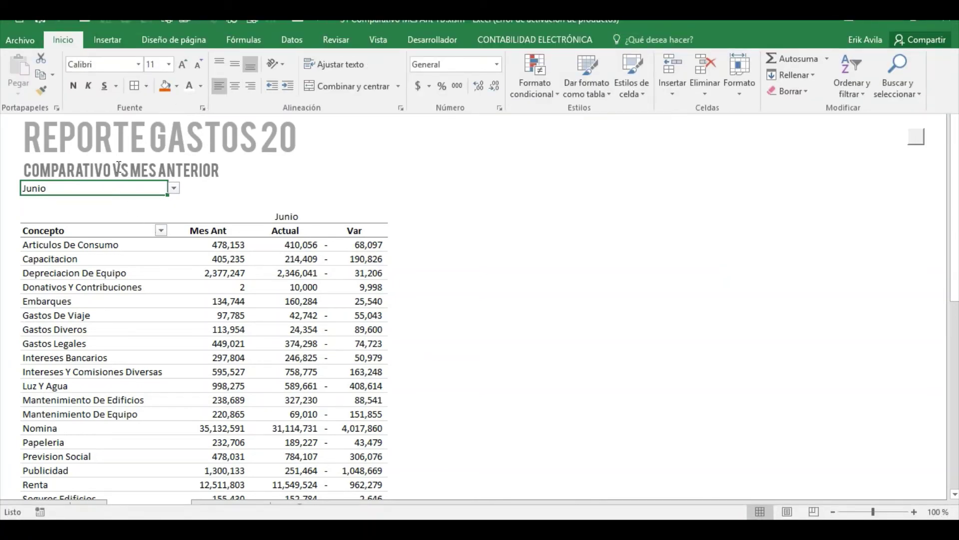
{"action": "left_click", "coordinate": [134, 218]}
{"action": "left_click", "coordinate": [86, 207]}
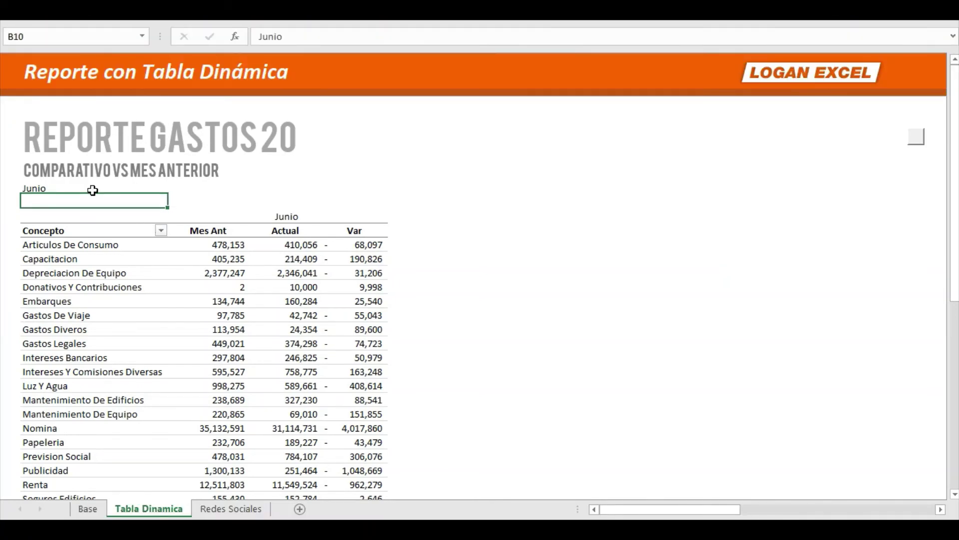
- Set the month to Febrero, refresh the pivot and check its grand totals
{"action": "left_click", "coordinate": [92, 191]}
{"action": "left_click", "coordinate": [174, 189]}
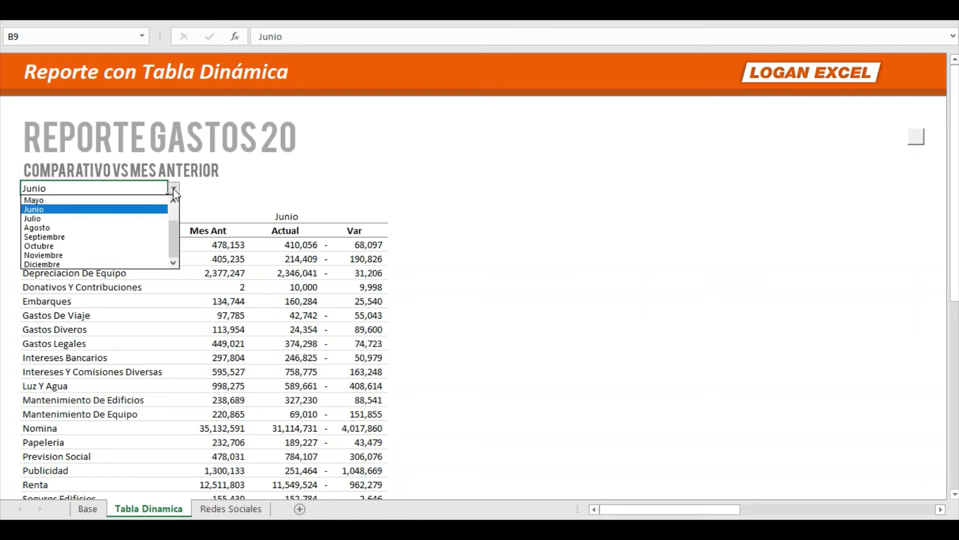
{"action": "left_click_drag", "start_coordinate": [172, 232], "coordinate": [173, 208]}
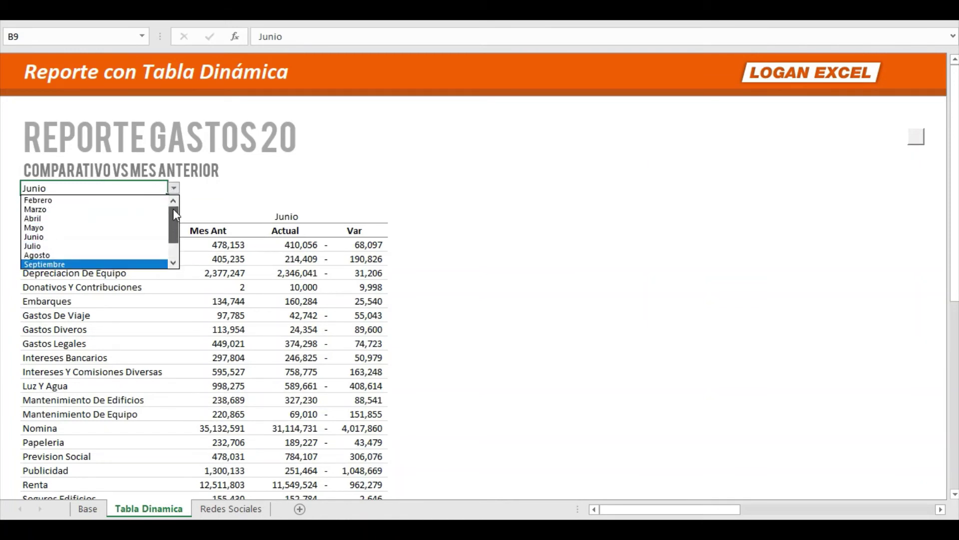
{"action": "left_click", "coordinate": [109, 200]}
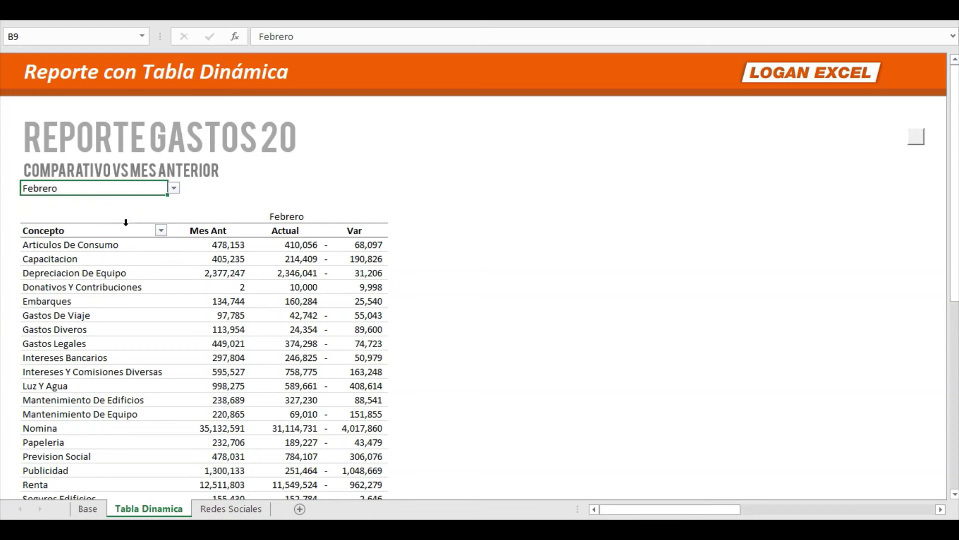
{"action": "left_click", "coordinate": [294, 289]}
{"action": "right_click", "coordinate": [294, 289]}
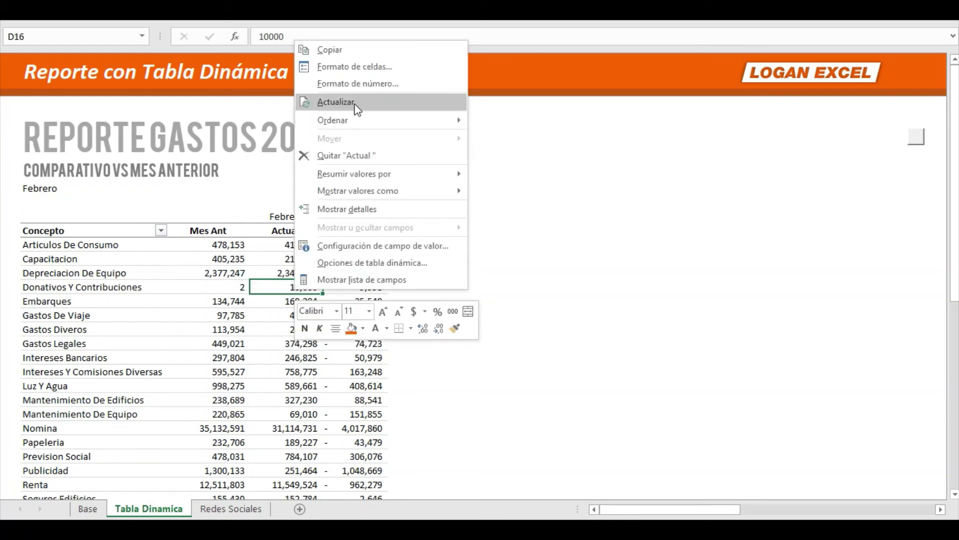
{"action": "left_click", "coordinate": [354, 103]}
{"action": "scroll", "coordinate": [308, 310], "scroll_direction": "down", "scroll_amount": 3}
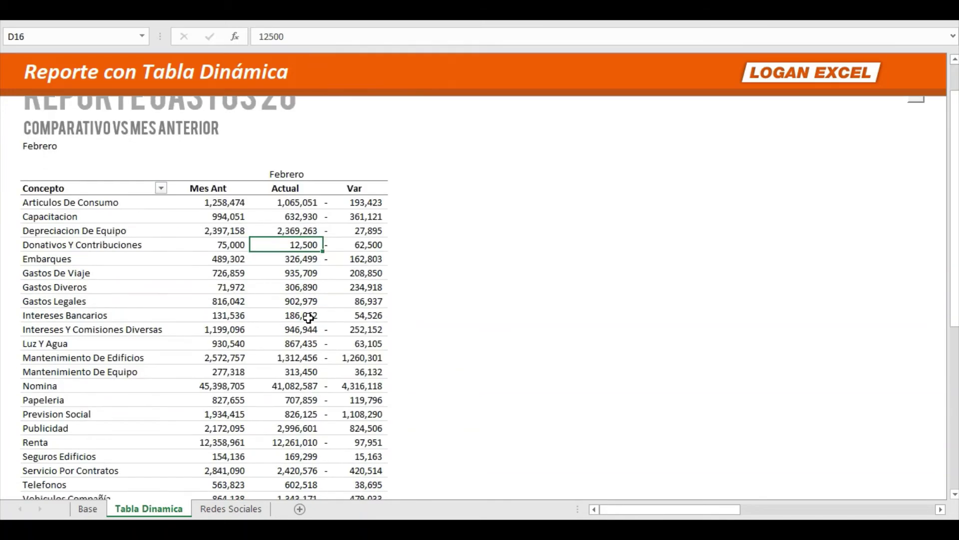
{"action": "left_click", "coordinate": [295, 431]}
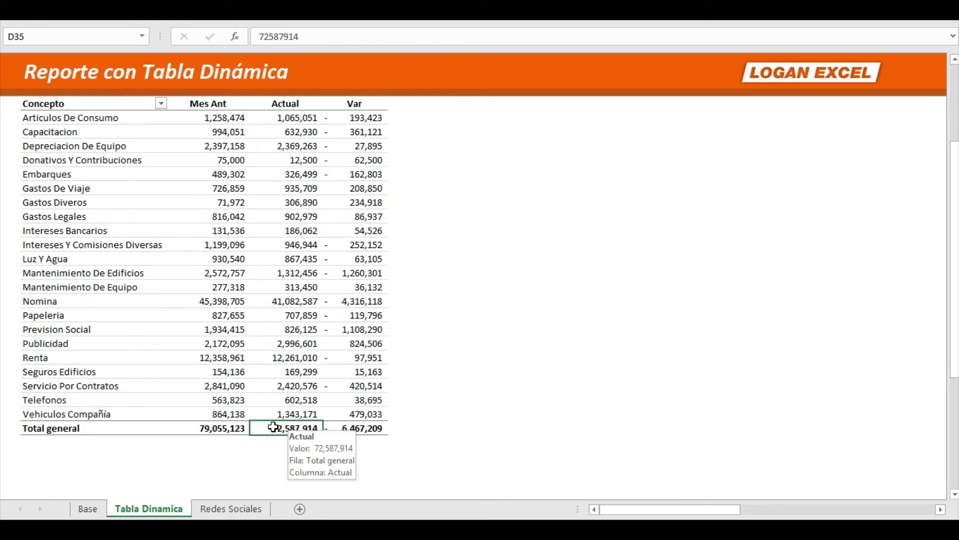
{"action": "scroll", "coordinate": [240, 419], "scroll_direction": "up", "scroll_amount": 1}
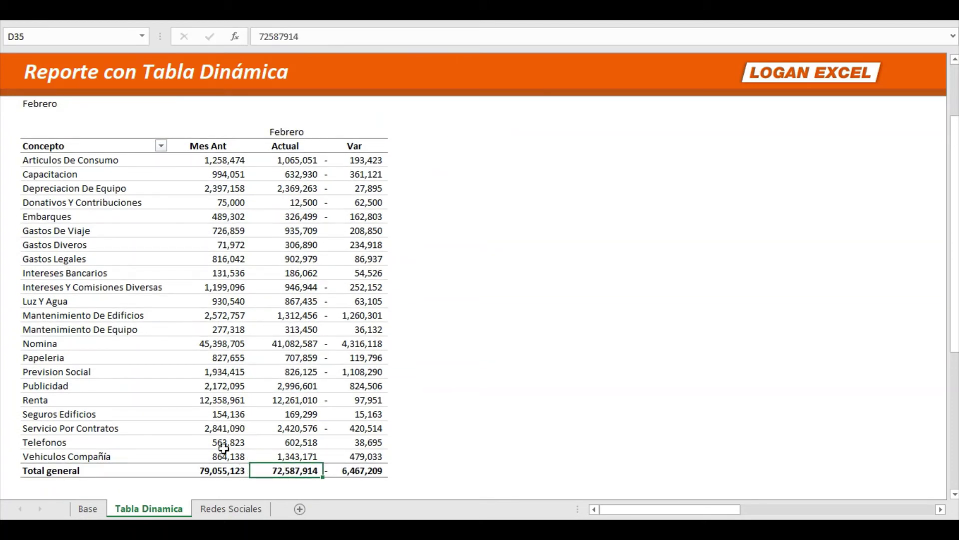
{"action": "left_click", "coordinate": [220, 470]}
{"action": "left_click", "coordinate": [345, 474]}
{"action": "scroll", "coordinate": [89, 195], "scroll_direction": "up", "scroll_amount": 2}
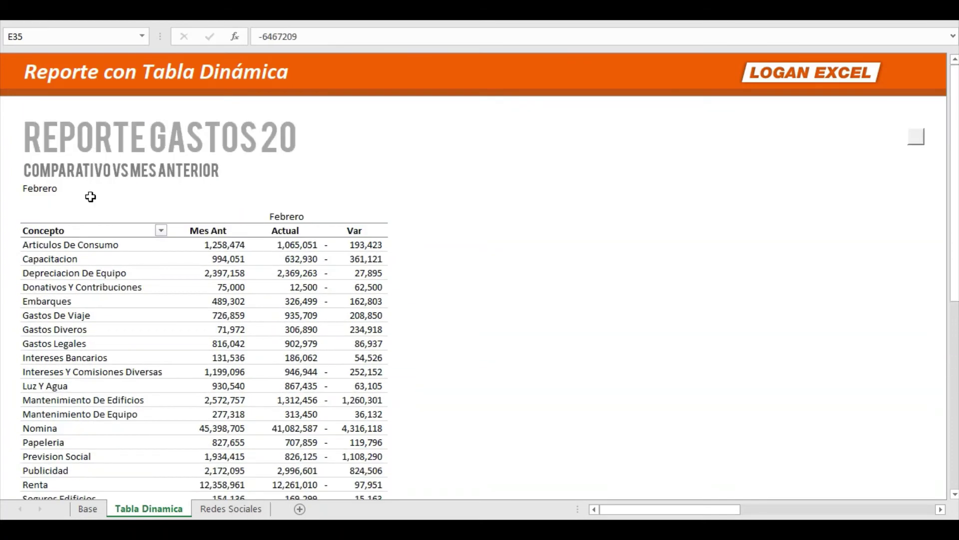
- Switch the month to Mayo, refresh the pivot and check the Actual total
{"action": "left_click", "coordinate": [90, 188]}
{"action": "left_click", "coordinate": [175, 188]}
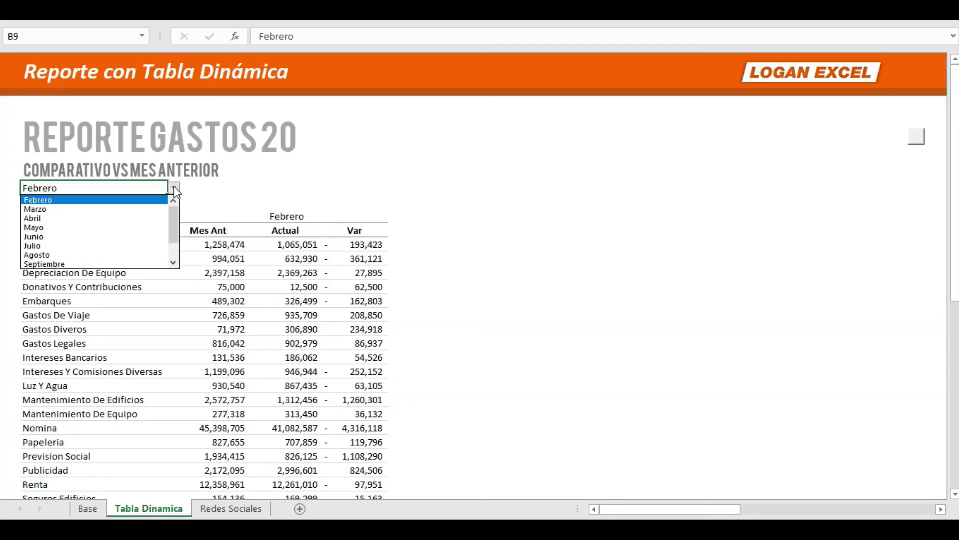
{"action": "left_click", "coordinate": [124, 228]}
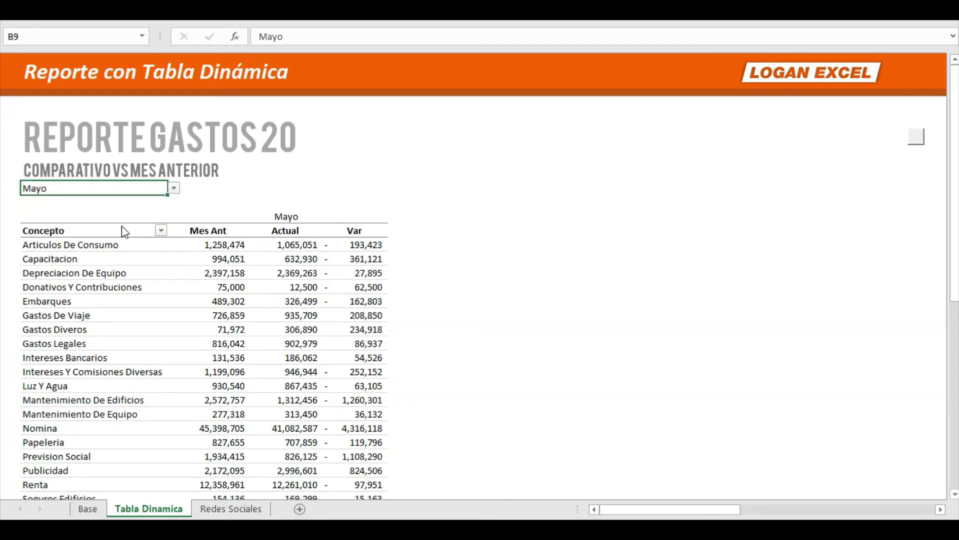
{"action": "right_click", "coordinate": [298, 329]}
{"action": "left_click", "coordinate": [353, 141]}
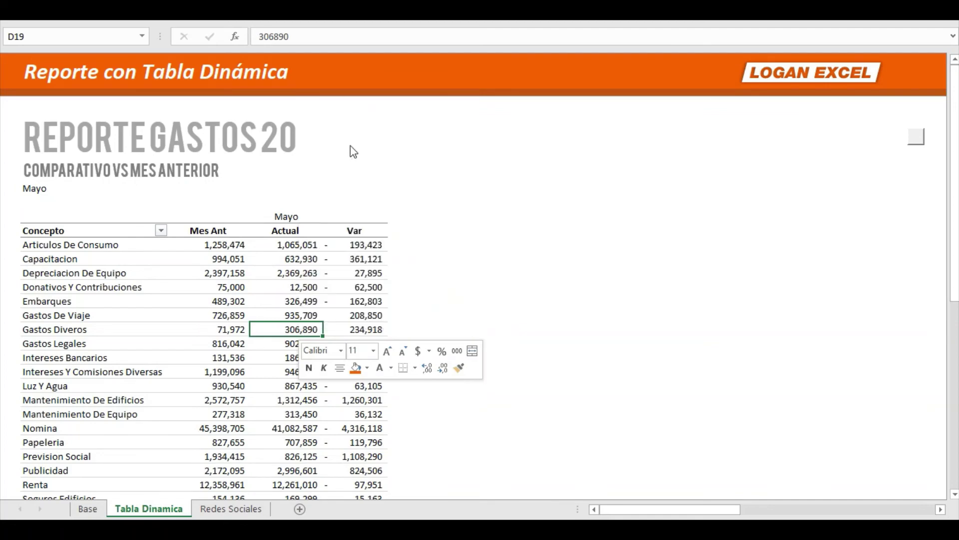
{"action": "scroll", "coordinate": [325, 279], "scroll_direction": "down", "scroll_amount": 2}
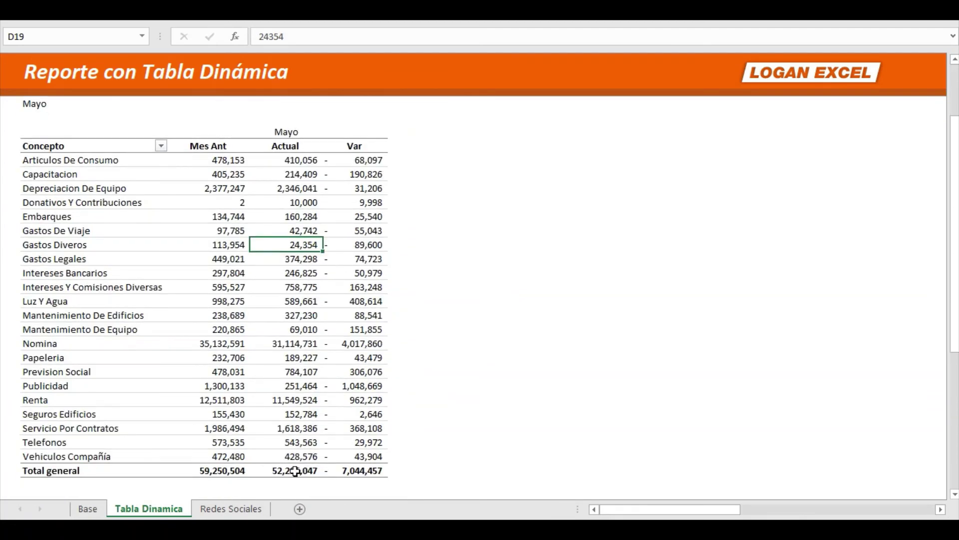
{"action": "left_click", "coordinate": [294, 472]}
{"action": "scroll", "coordinate": [270, 420], "scroll_direction": "up", "scroll_amount": 2}
{"action": "scroll", "coordinate": [244, 360], "scroll_direction": "down", "scroll_amount": 2}
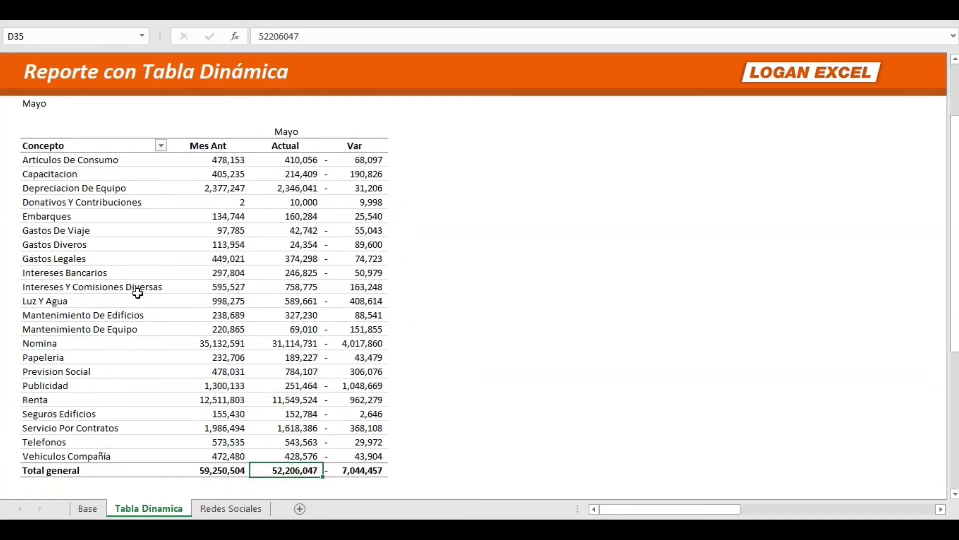
{"action": "scroll", "coordinate": [138, 294], "scroll_direction": "up", "scroll_amount": 1}
- Switch the month to Junio and refresh the pivot table
{"action": "left_click", "coordinate": [75, 148]}
{"action": "left_click", "coordinate": [84, 156]}
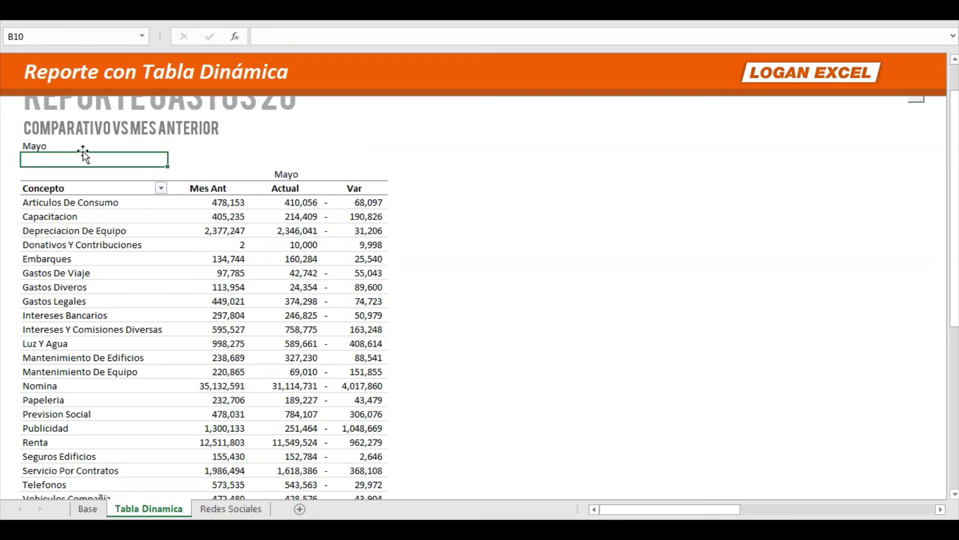
{"action": "left_click", "coordinate": [83, 147]}
{"action": "left_click", "coordinate": [173, 146]}
{"action": "left_click", "coordinate": [160, 165]}
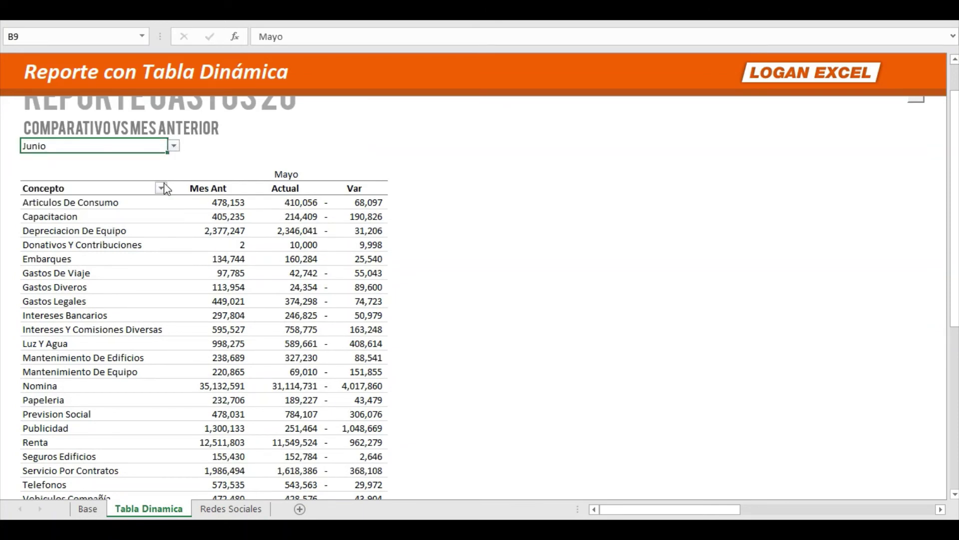
{"action": "right_click", "coordinate": [301, 319]}
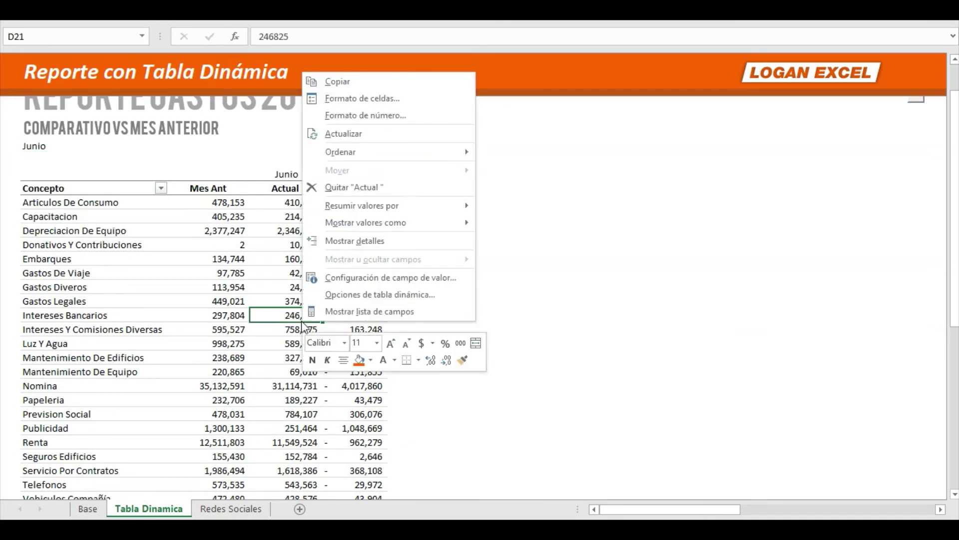
{"action": "left_click", "coordinate": [349, 133]}
- Review the Junio variances for Embarques, Capacitacion, Articulos De Consumo, Nomina, Renta and Gastos Diveros
{"action": "scroll", "coordinate": [325, 232], "scroll_direction": "down", "scroll_amount": 1}
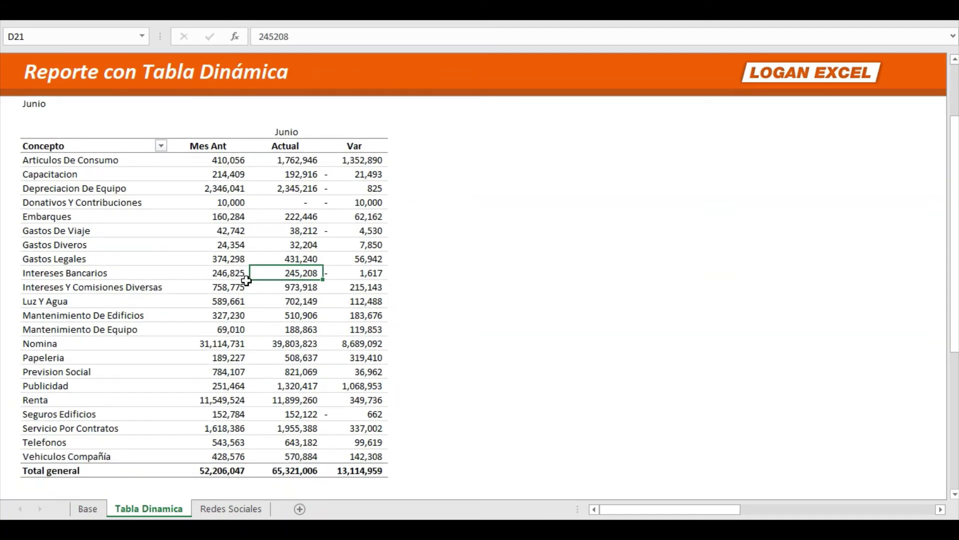
{"action": "left_click", "coordinate": [306, 215]}
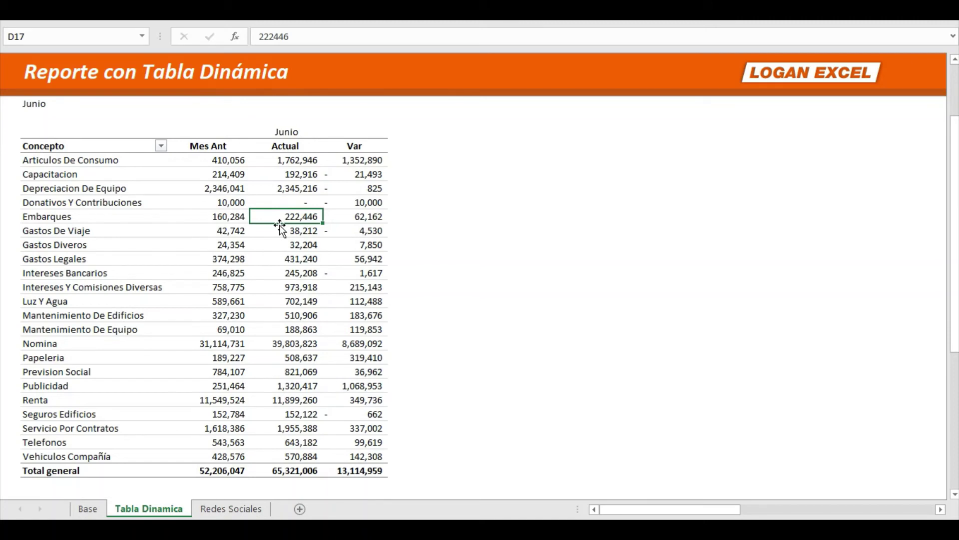
{"action": "left_click", "coordinate": [354, 172]}
{"action": "scroll", "coordinate": [320, 231], "scroll_direction": "up", "scroll_amount": 1}
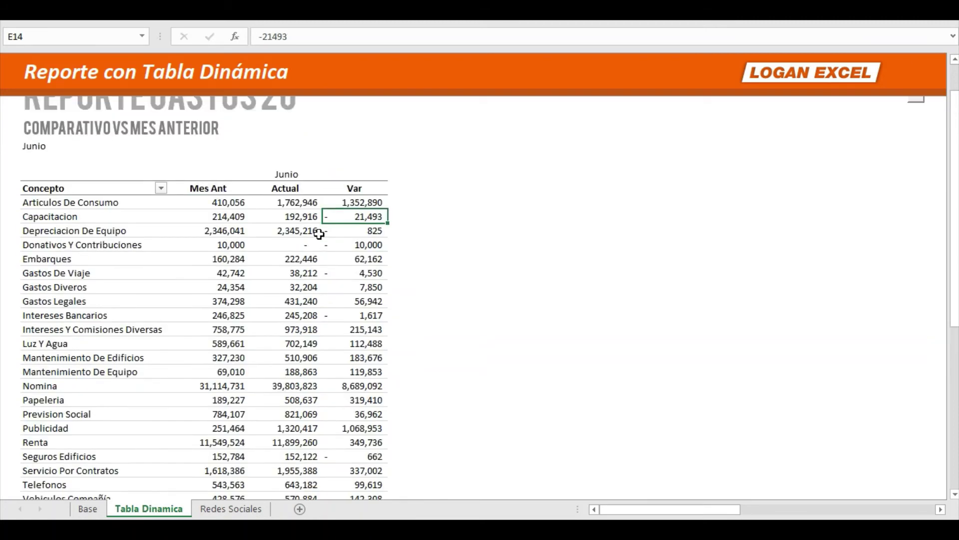
{"action": "left_click", "coordinate": [331, 258]}
{"action": "left_click", "coordinate": [365, 204]}
{"action": "scroll", "coordinate": [253, 267], "scroll_direction": "up", "scroll_amount": 1}
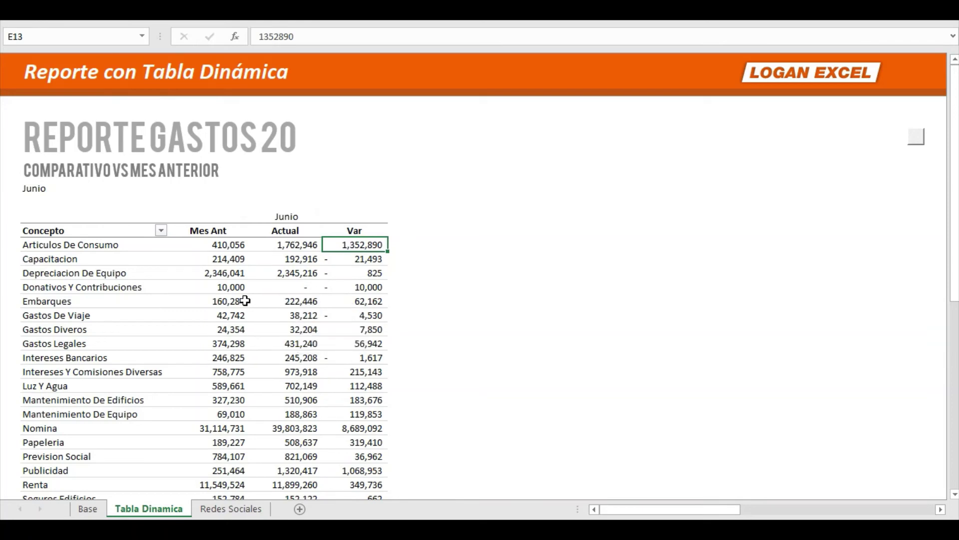
{"action": "scroll", "coordinate": [279, 315], "scroll_direction": "down", "scroll_amount": 1}
{"action": "left_click", "coordinate": [369, 386]}
{"action": "scroll", "coordinate": [370, 390], "scroll_direction": "down", "scroll_amount": 1}
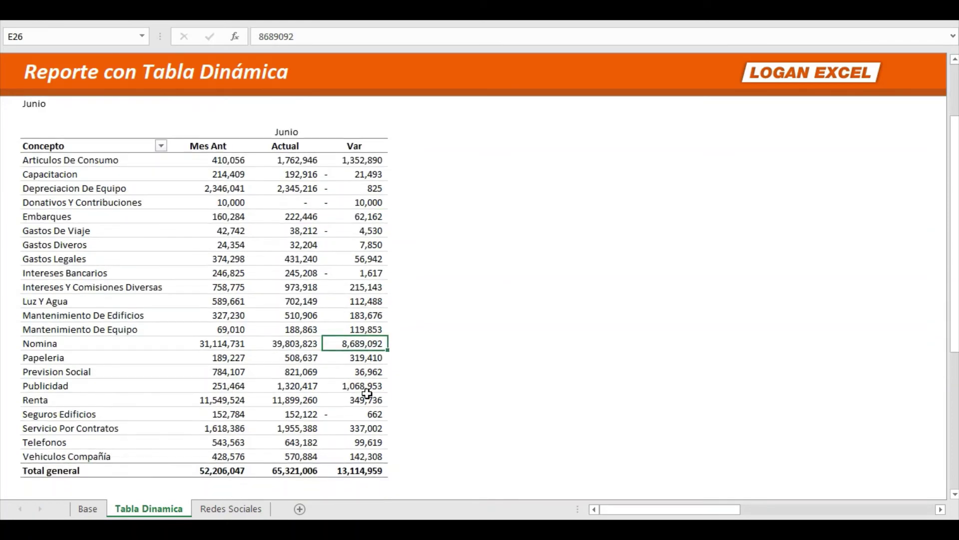
{"action": "left_click", "coordinate": [364, 400]}
{"action": "left_click", "coordinate": [350, 343]}
{"action": "scroll", "coordinate": [282, 300], "scroll_direction": "up", "scroll_amount": 2}
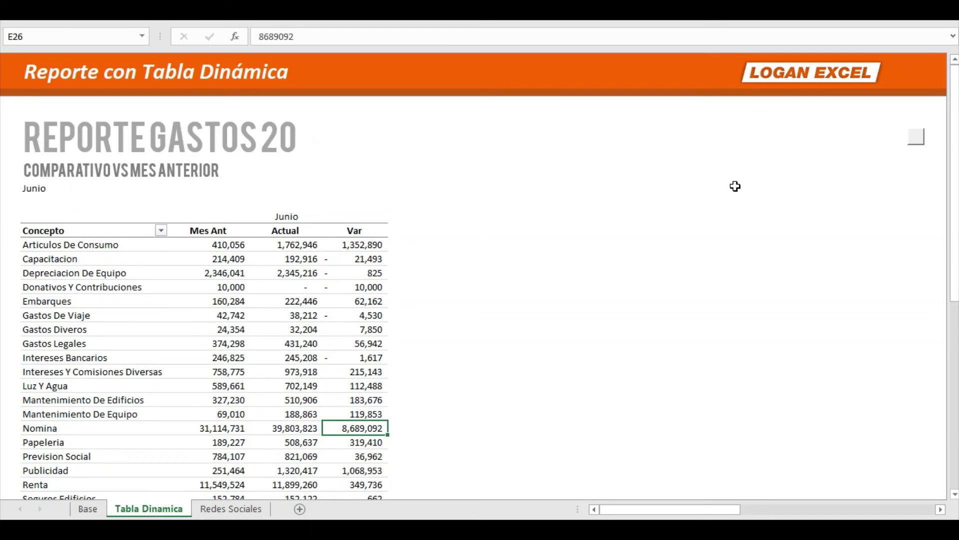
{"action": "left_click", "coordinate": [355, 329]}
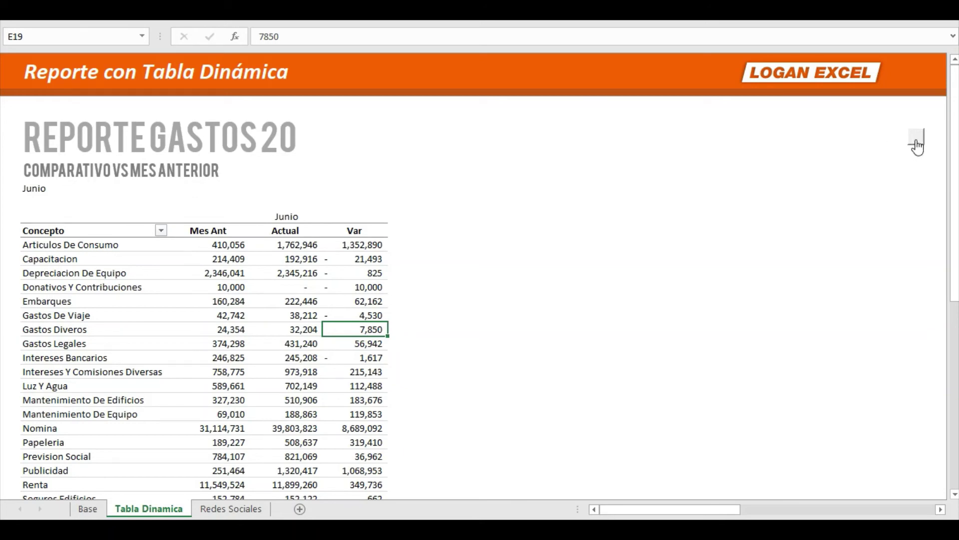
{"action": "left_click", "coordinate": [917, 145]}
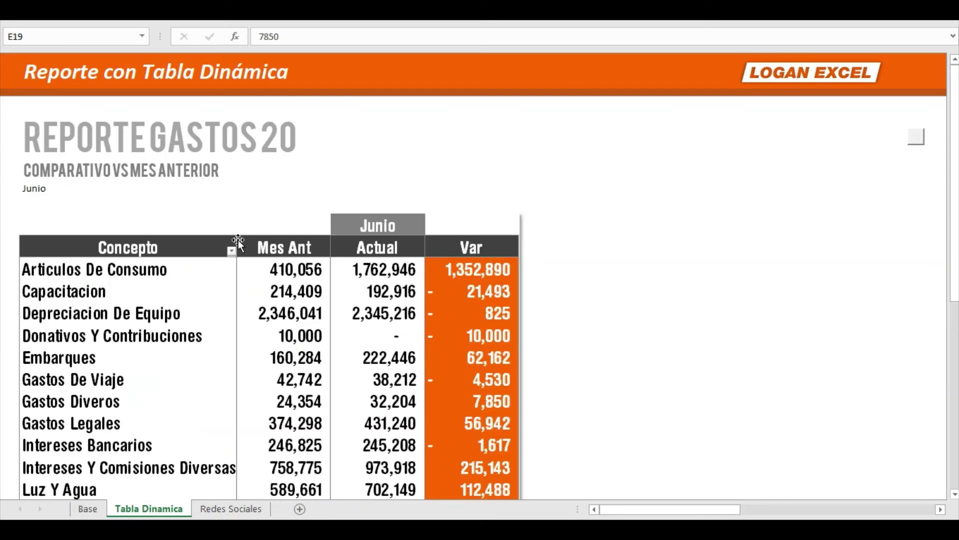
{"action": "scroll", "coordinate": [174, 279], "scroll_direction": "down", "scroll_amount": 1}
{"action": "scroll", "coordinate": [172, 278], "scroll_direction": "down", "scroll_amount": 1}
{"action": "scroll", "coordinate": [175, 279], "scroll_direction": "up", "scroll_amount": 2}
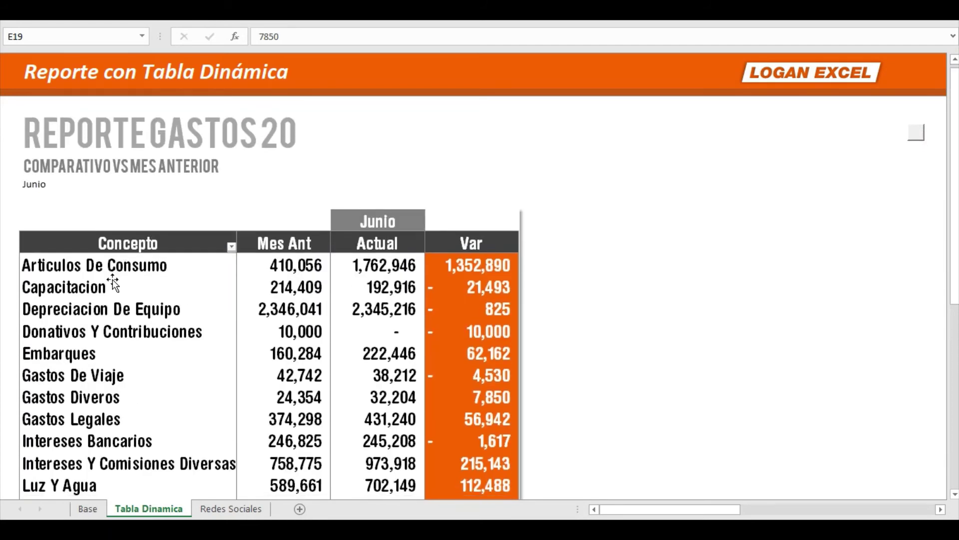
{"action": "scroll", "coordinate": [112, 279], "scroll_direction": "down", "scroll_amount": 3}
{"action": "scroll", "coordinate": [150, 270], "scroll_direction": "down", "scroll_amount": 1}
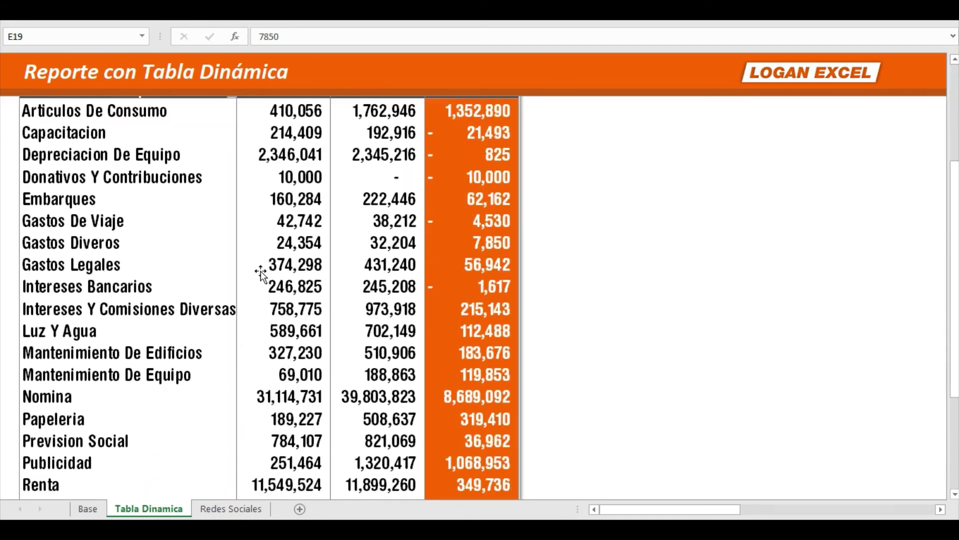
{"action": "scroll", "coordinate": [262, 272], "scroll_direction": "down", "scroll_amount": 2}
{"action": "scroll", "coordinate": [270, 276], "scroll_direction": "down", "scroll_amount": 1}
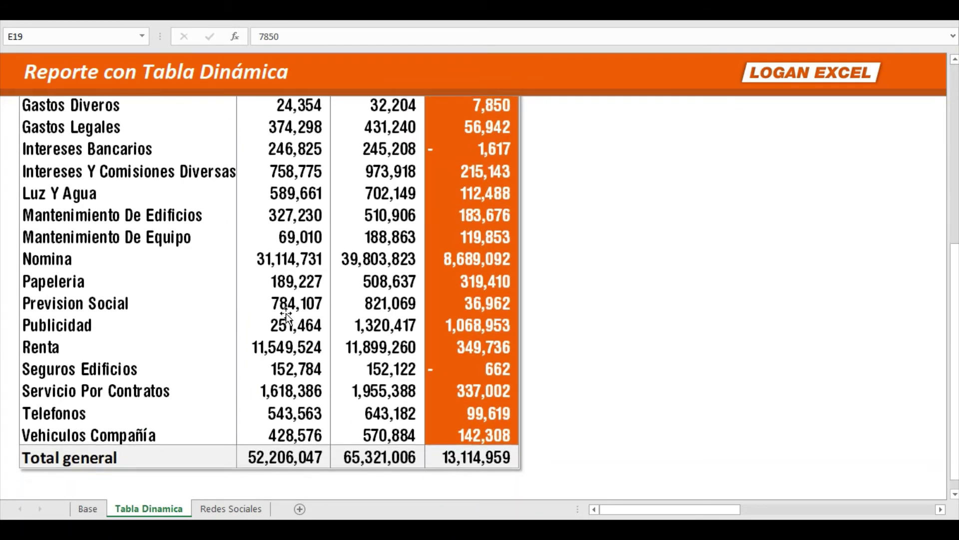
{"action": "scroll", "coordinate": [310, 330], "scroll_direction": "down", "scroll_amount": 1}
{"action": "scroll", "coordinate": [333, 353], "scroll_direction": "up", "scroll_amount": 2}
{"action": "scroll", "coordinate": [336, 353], "scroll_direction": "up", "scroll_amount": 2}
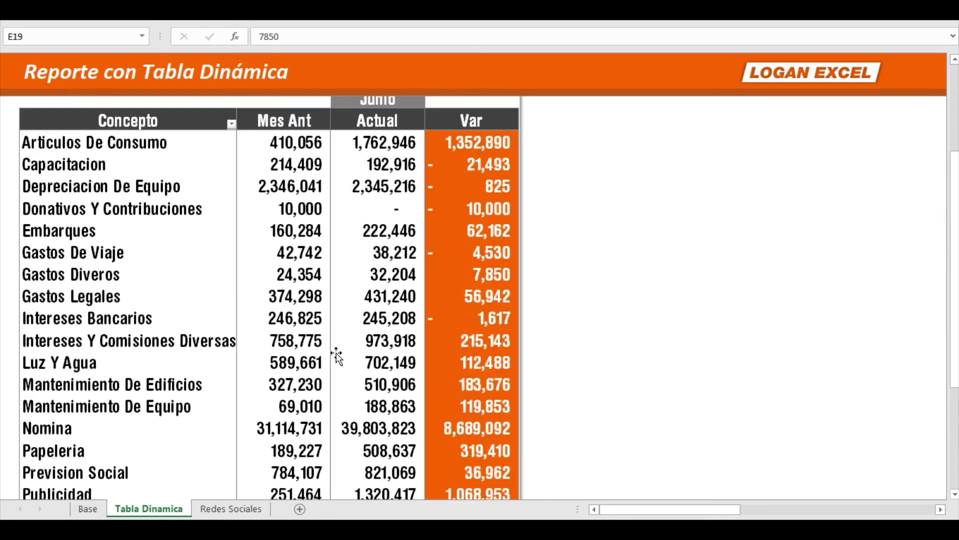
{"action": "scroll", "coordinate": [340, 348], "scroll_direction": "up", "scroll_amount": 1}
{"action": "scroll", "coordinate": [370, 320], "scroll_direction": "up", "scroll_amount": 1}
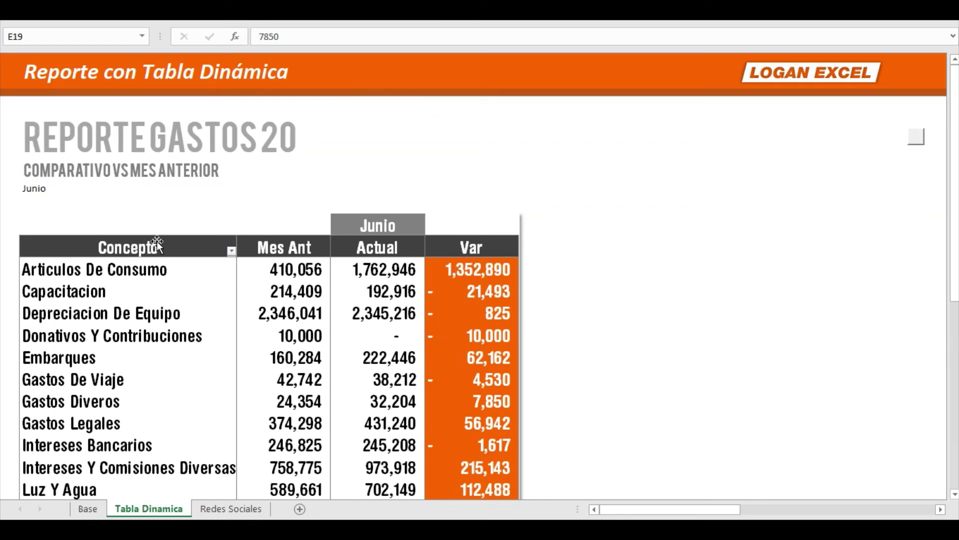
{"action": "scroll", "coordinate": [449, 295], "scroll_direction": "down", "scroll_amount": 1}
{"action": "scroll", "coordinate": [457, 289], "scroll_direction": "down", "scroll_amount": 1}
{"action": "scroll", "coordinate": [457, 289], "scroll_direction": "down", "scroll_amount": 1}
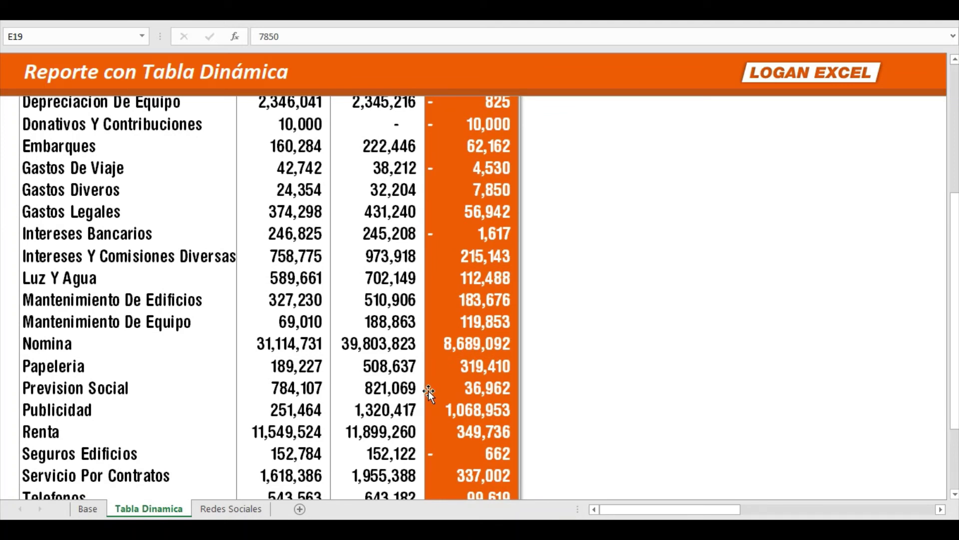
{"action": "scroll", "coordinate": [429, 387], "scroll_direction": "down", "scroll_amount": 1}
{"action": "scroll", "coordinate": [277, 291], "scroll_direction": "down", "scroll_amount": 1}
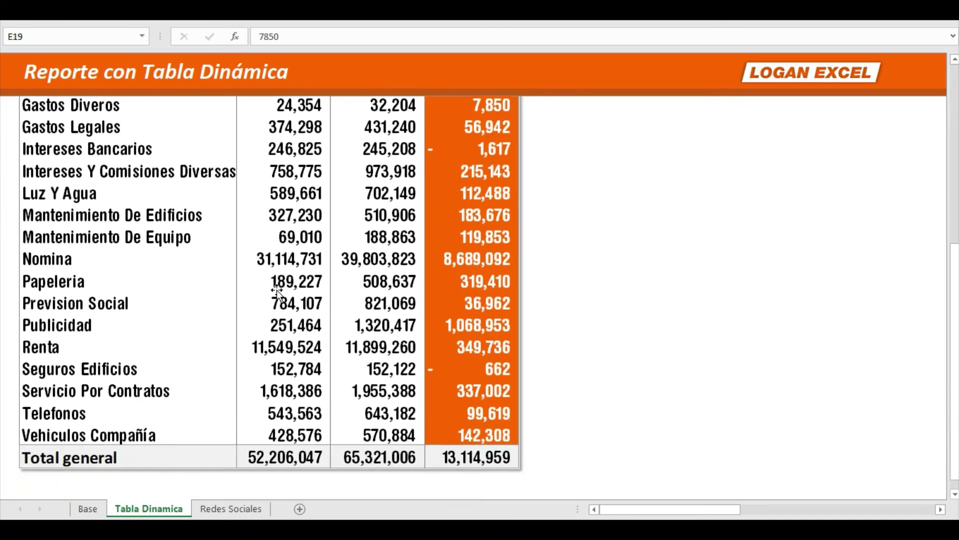
{"action": "scroll", "coordinate": [190, 274], "scroll_direction": "up", "scroll_amount": 3}
{"action": "scroll", "coordinate": [200, 272], "scroll_direction": "up", "scroll_amount": 2}
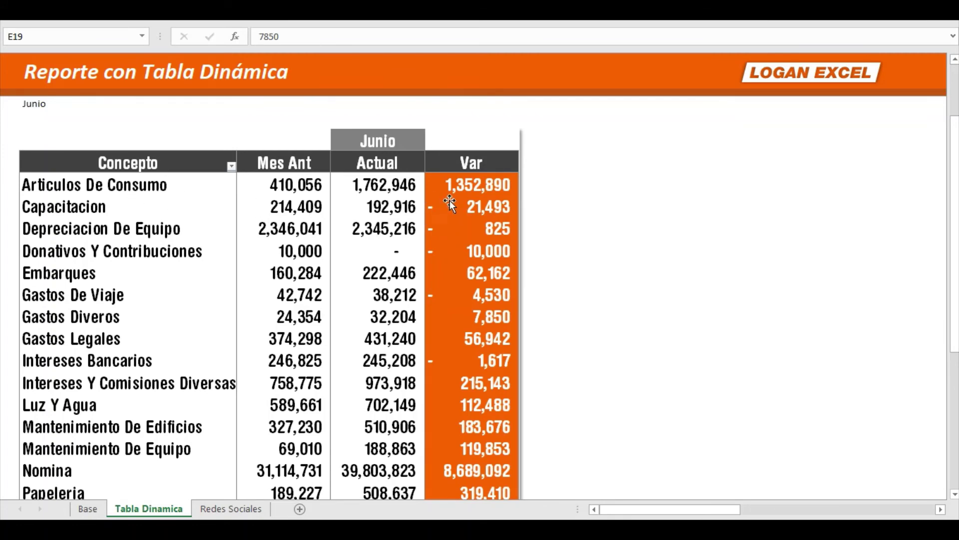
{"action": "scroll", "coordinate": [474, 282], "scroll_direction": "down", "scroll_amount": 1}
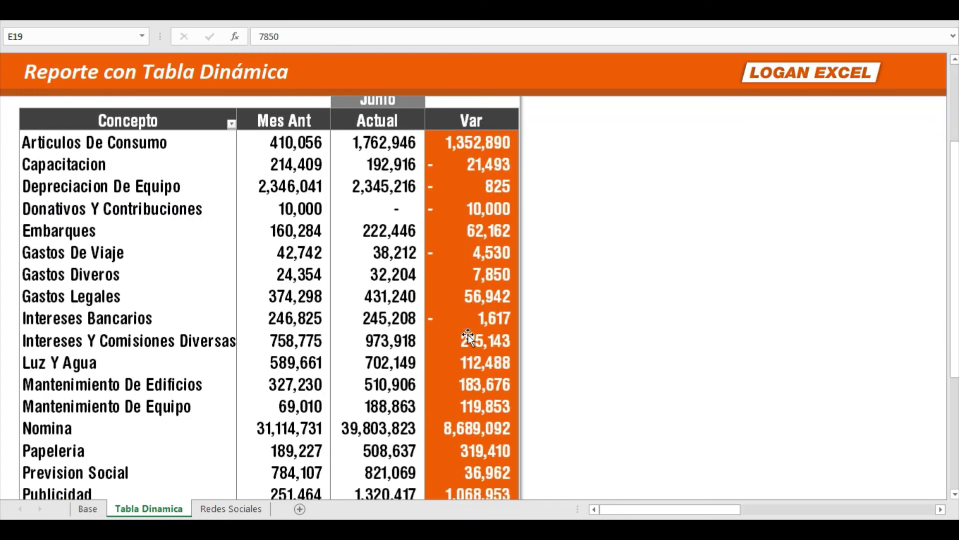
{"action": "scroll", "coordinate": [421, 409], "scroll_direction": "down", "scroll_amount": 1}
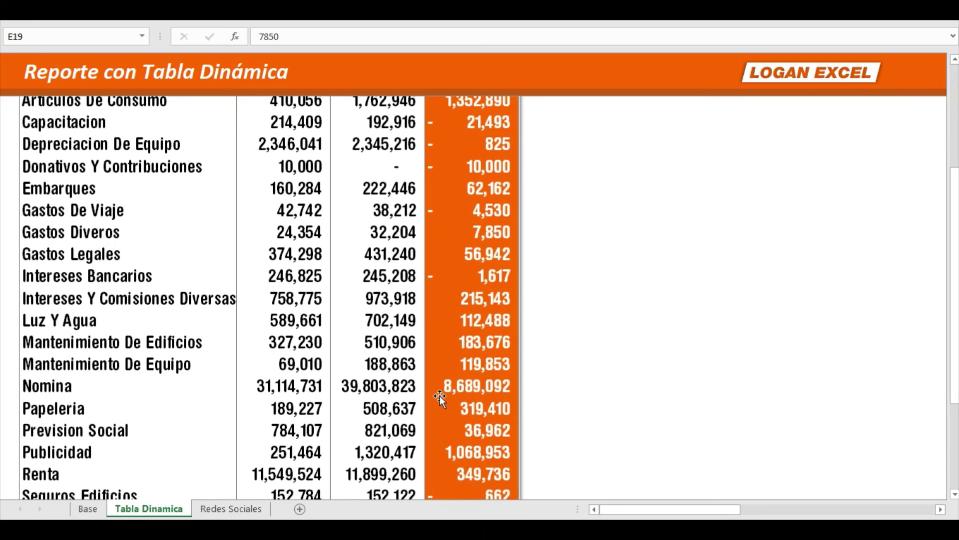
{"action": "scroll", "coordinate": [439, 400], "scroll_direction": "down", "scroll_amount": 1}
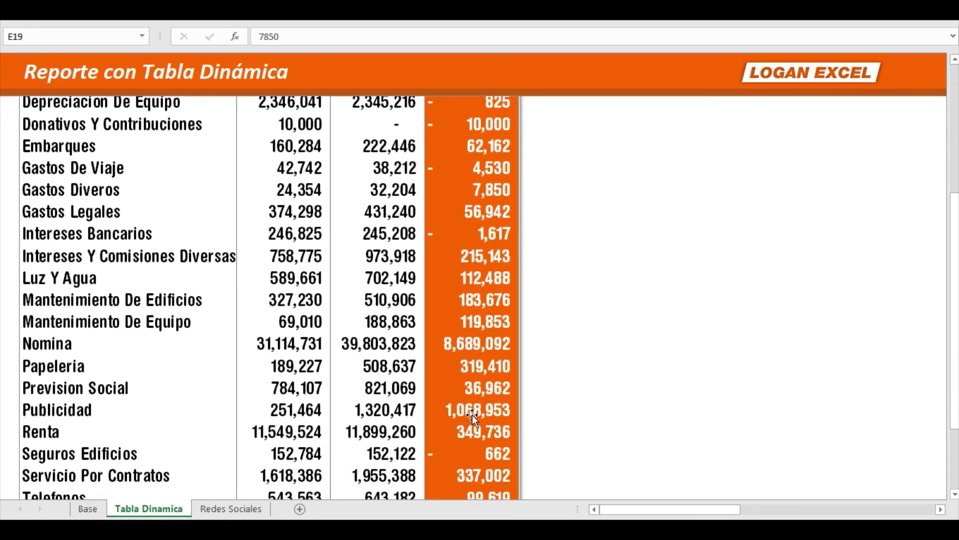
{"action": "scroll", "coordinate": [475, 412], "scroll_direction": "down", "scroll_amount": 1}
{"action": "scroll", "coordinate": [478, 408], "scroll_direction": "down", "scroll_amount": 1}
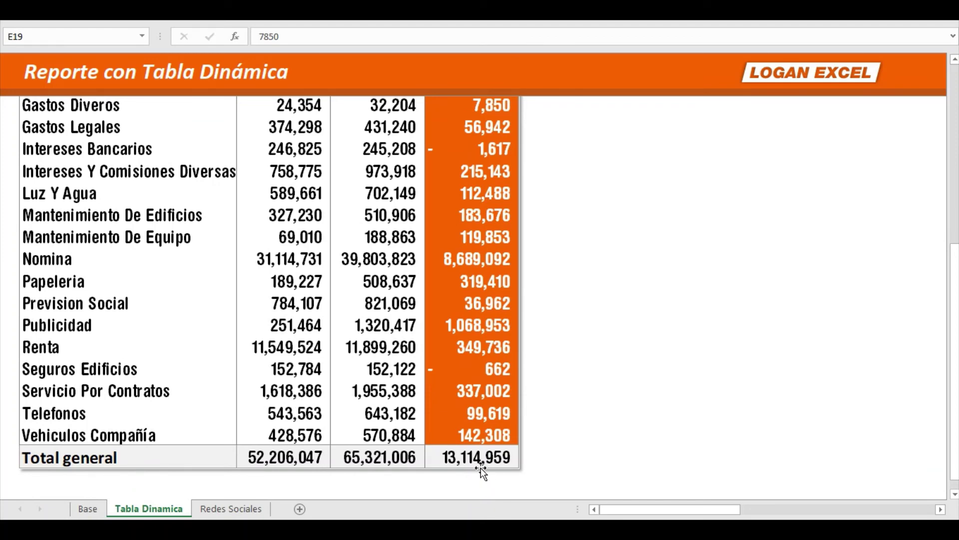
{"action": "scroll", "coordinate": [404, 425], "scroll_direction": "up", "scroll_amount": 3}
{"action": "scroll", "coordinate": [400, 421], "scroll_direction": "up", "scroll_amount": 2}
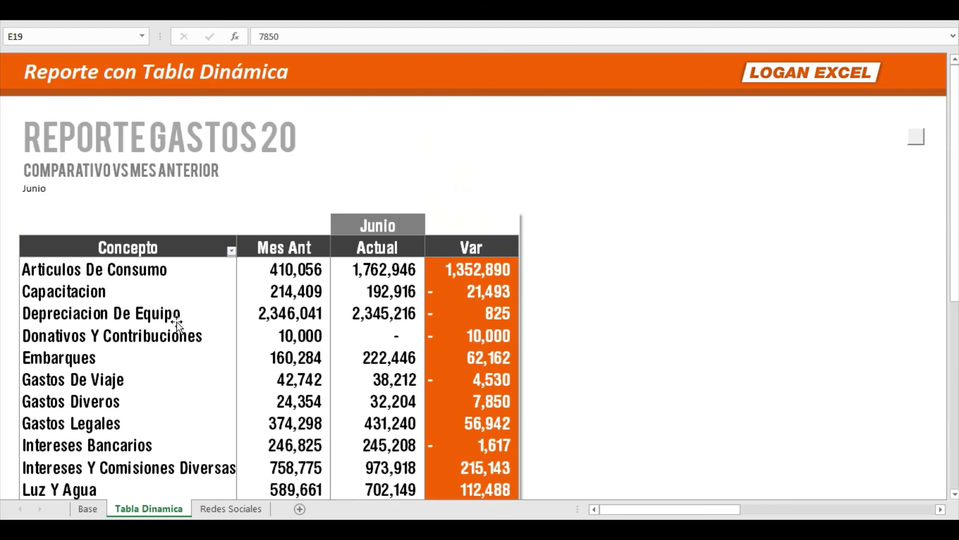
- Choose Abril in the B9 month dropdown and refresh the pivot table
{"action": "left_click", "coordinate": [46, 194]}
{"action": "left_click", "coordinate": [173, 187]}
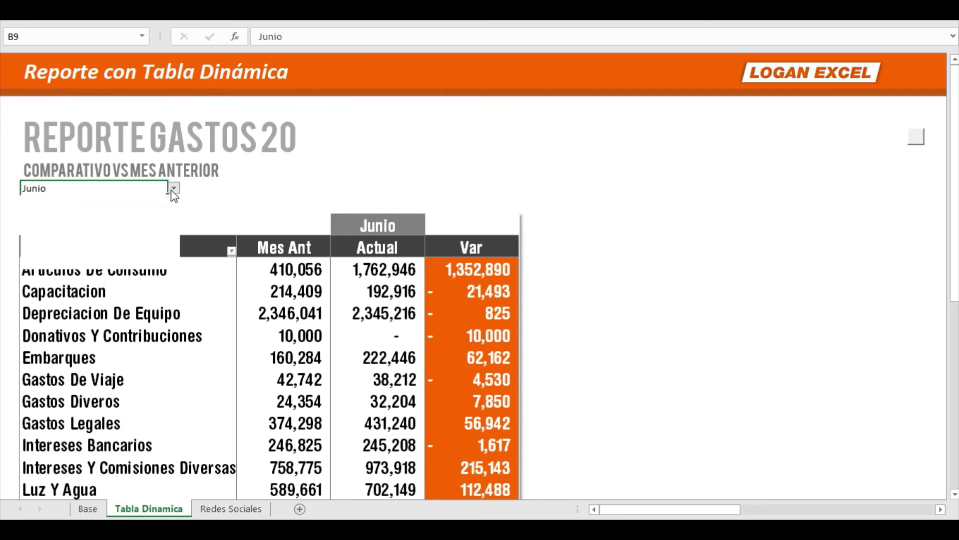
{"action": "left_click_drag", "start_coordinate": [173, 238], "coordinate": [175, 222]}
{"action": "left_click", "coordinate": [103, 216]}
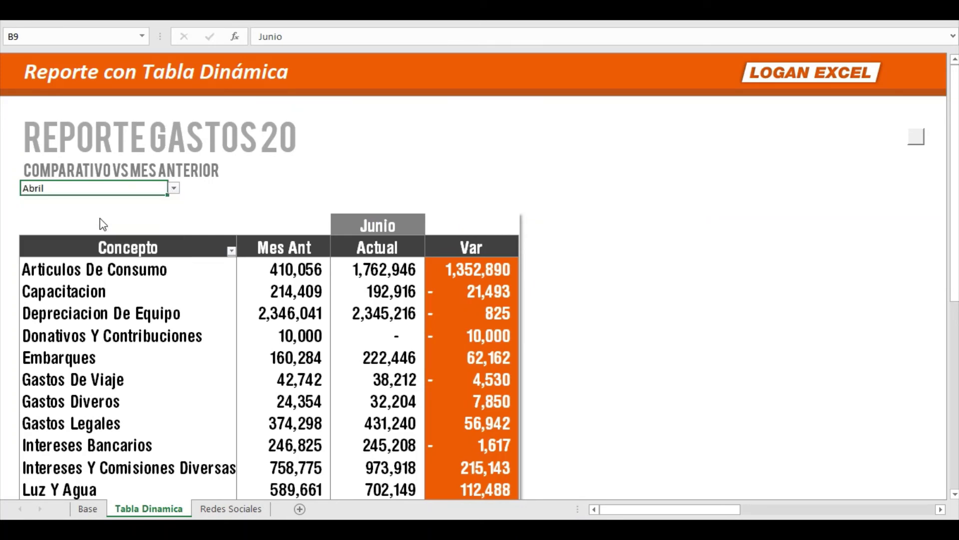
{"action": "key", "text": "Down"}
{"action": "key", "text": "Down"}
{"action": "key", "text": "Down"}
{"action": "key", "text": "Down"}
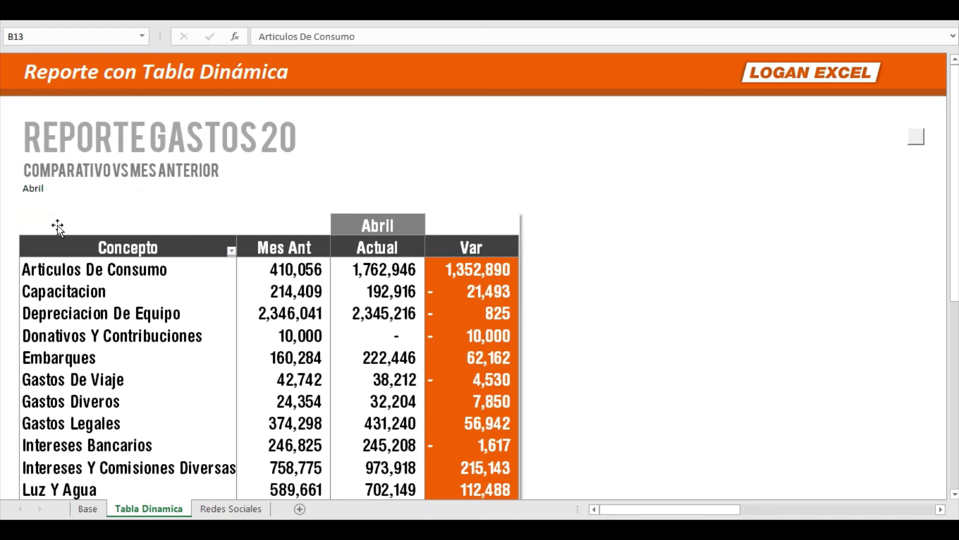
{"action": "key", "text": "Down"}
{"action": "key", "text": "shift+F10"}
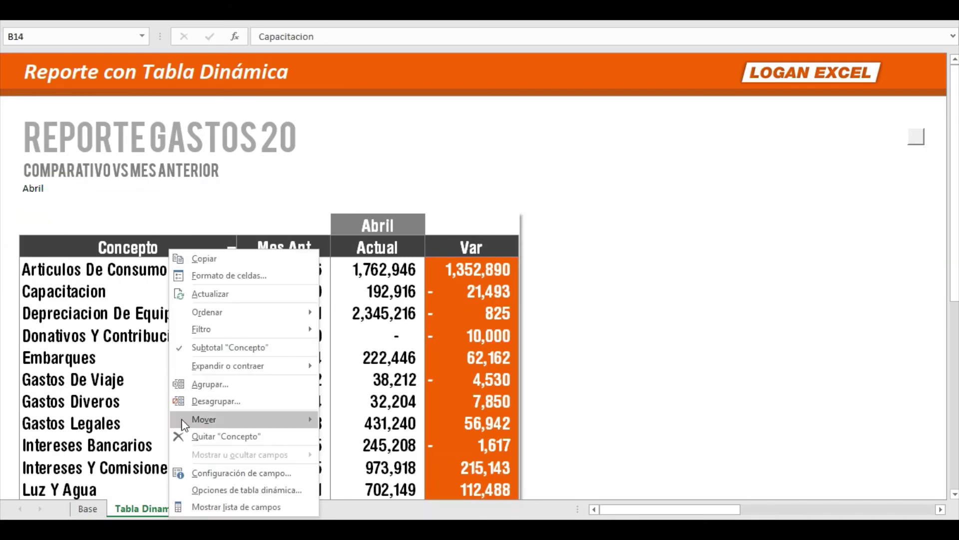
{"action": "left_click", "coordinate": [220, 295]}
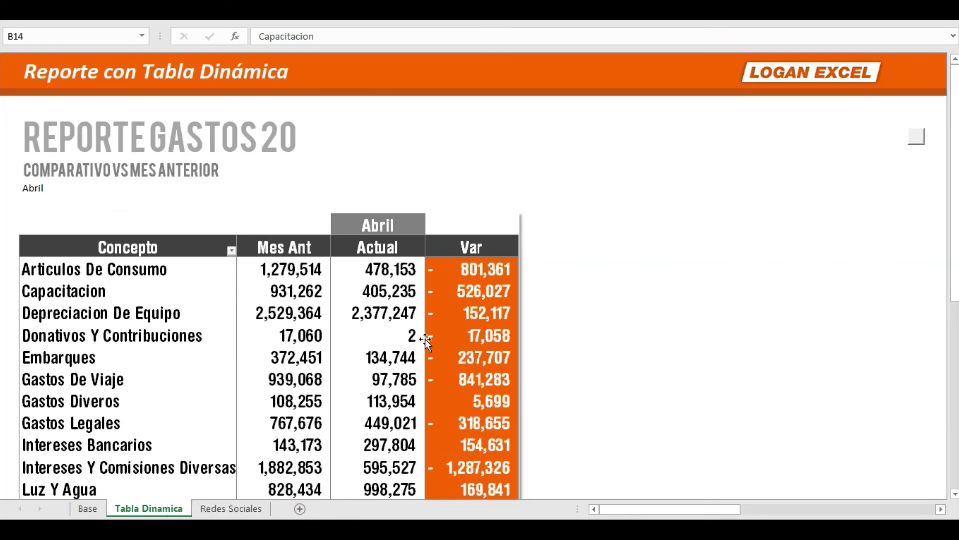
- Review the Abril Total general: 75,031,975 Mes Ant vs 59,250,504 Actual, variance -15,781,471
{"action": "scroll", "coordinate": [426, 340], "scroll_direction": "down", "scroll_amount": 2}
{"action": "scroll", "coordinate": [491, 338], "scroll_direction": "down", "scroll_amount": 2}
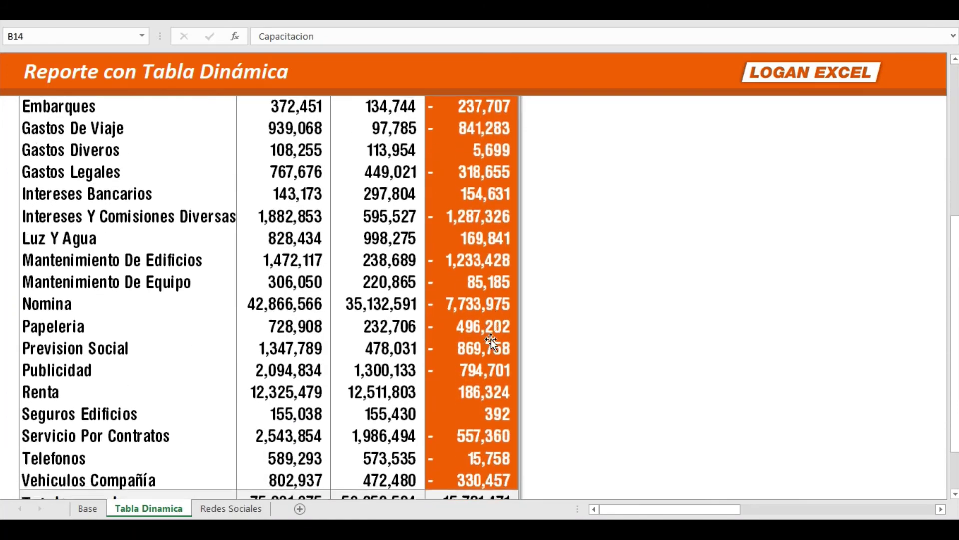
{"action": "scroll", "coordinate": [491, 340], "scroll_direction": "up", "scroll_amount": 2}
{"action": "scroll", "coordinate": [450, 330], "scroll_direction": "up", "scroll_amount": 2}
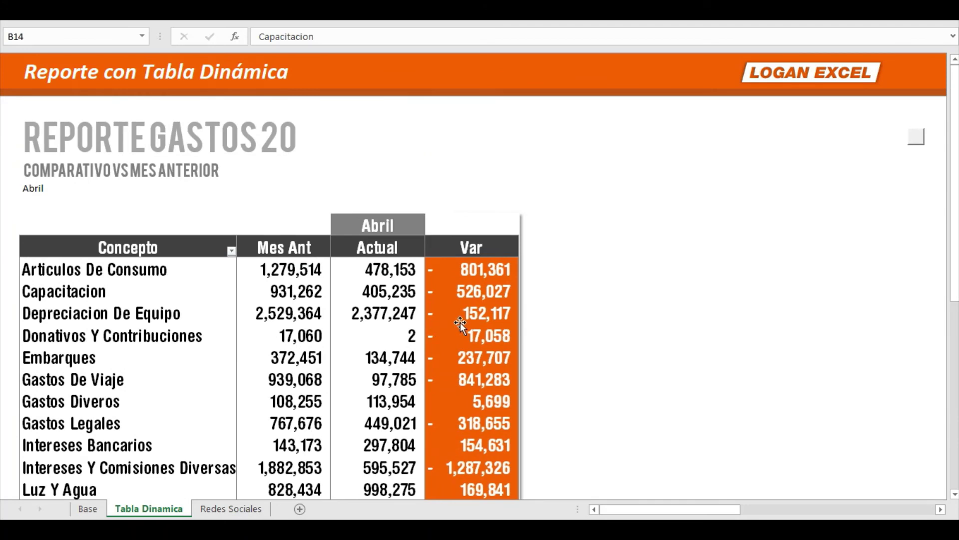
{"action": "scroll", "coordinate": [460, 322], "scroll_direction": "down", "scroll_amount": 2}
{"action": "scroll", "coordinate": [466, 325], "scroll_direction": "down", "scroll_amount": 2}
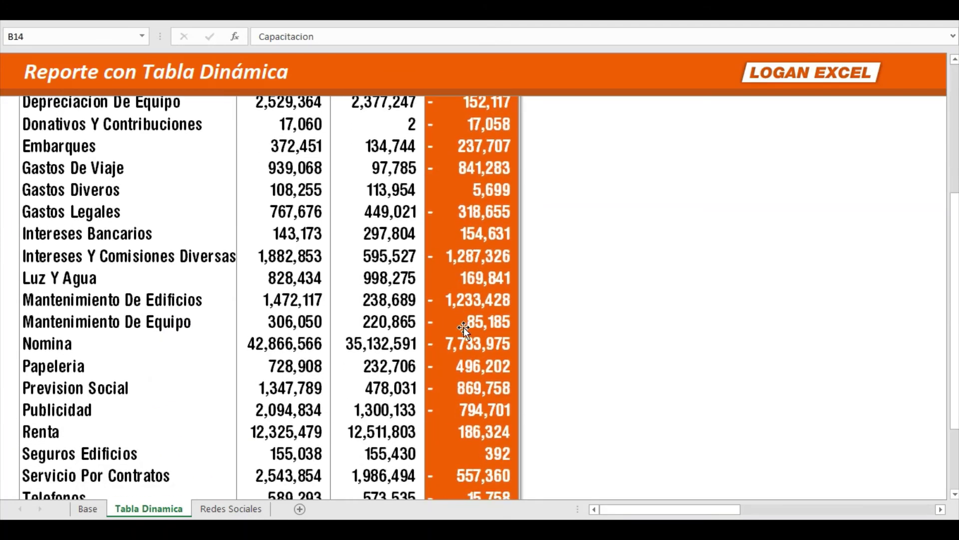
{"action": "scroll", "coordinate": [463, 328], "scroll_direction": "down", "scroll_amount": 1}
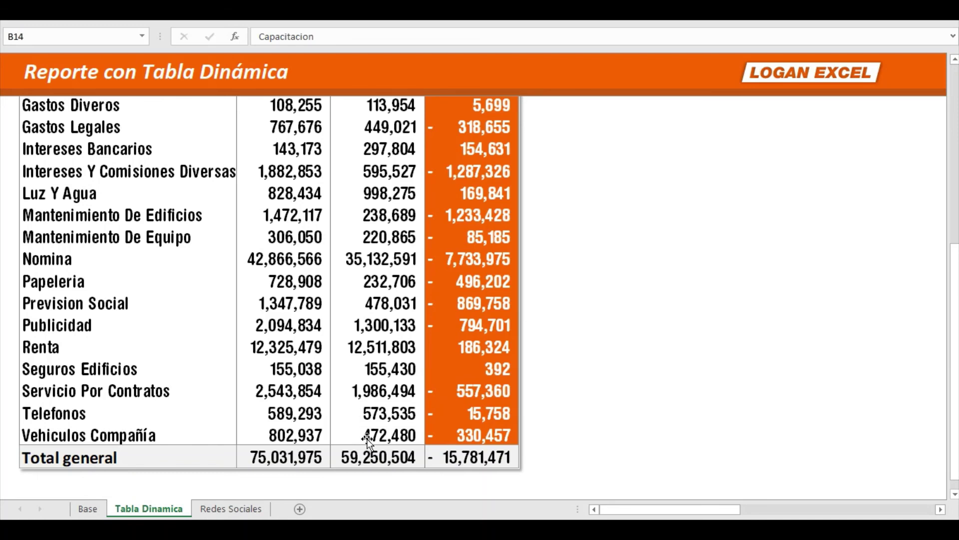
{"action": "scroll", "coordinate": [460, 469], "scroll_direction": "up", "scroll_amount": 1}
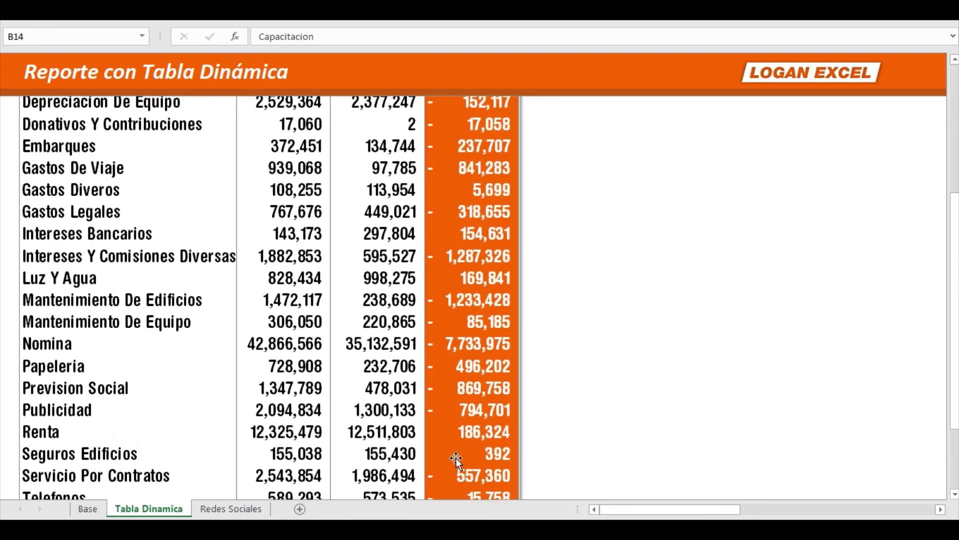
{"action": "scroll", "coordinate": [456, 458], "scroll_direction": "down", "scroll_amount": 1}
{"action": "scroll", "coordinate": [466, 454], "scroll_direction": "up", "scroll_amount": 3}
{"action": "scroll", "coordinate": [342, 403], "scroll_direction": "up", "scroll_amount": 2}
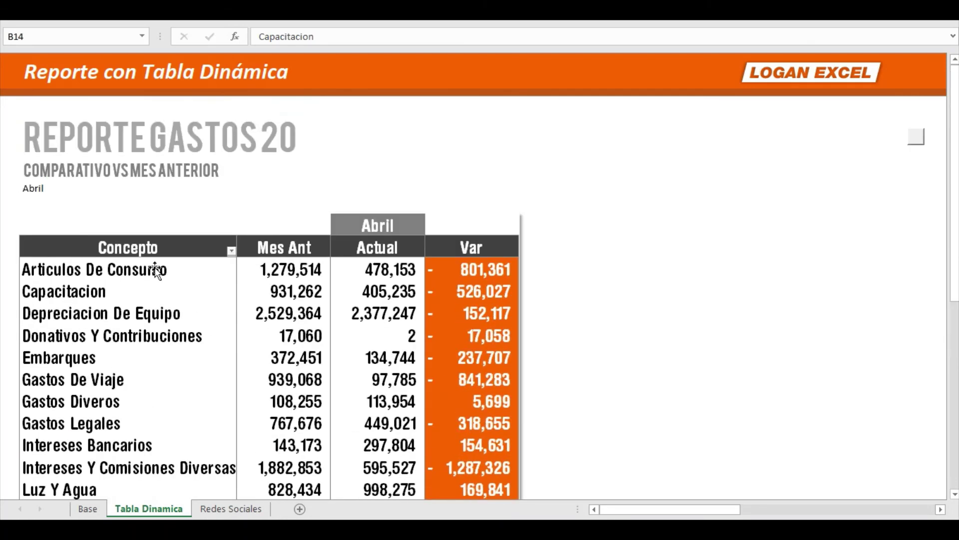
- Choose Marzo in the B9 month dropdown and refresh the pivot table
{"action": "left_click", "coordinate": [40, 190]}
{"action": "left_click", "coordinate": [38, 189]}
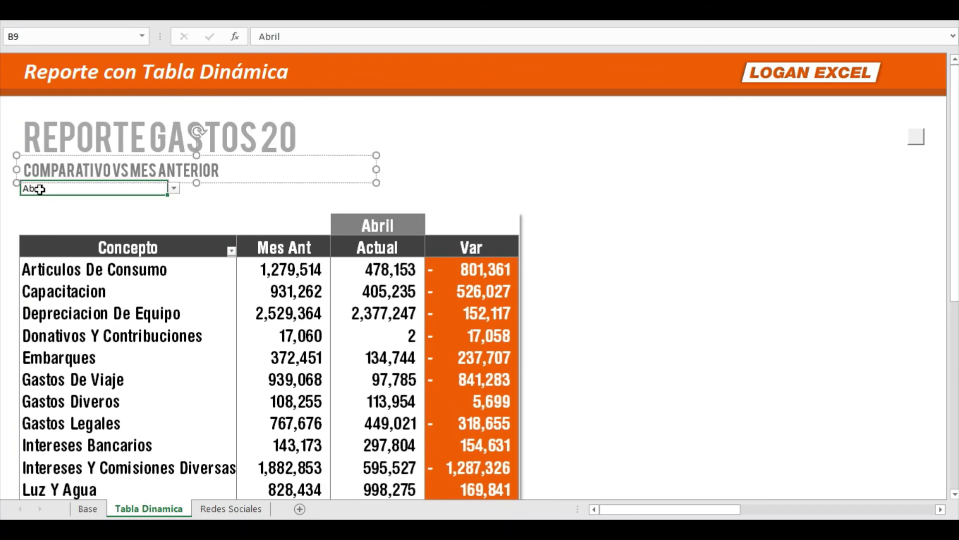
{"action": "left_click", "coordinate": [174, 189]}
{"action": "scroll", "coordinate": [172, 222], "scroll_direction": "up", "scroll_amount": 1}
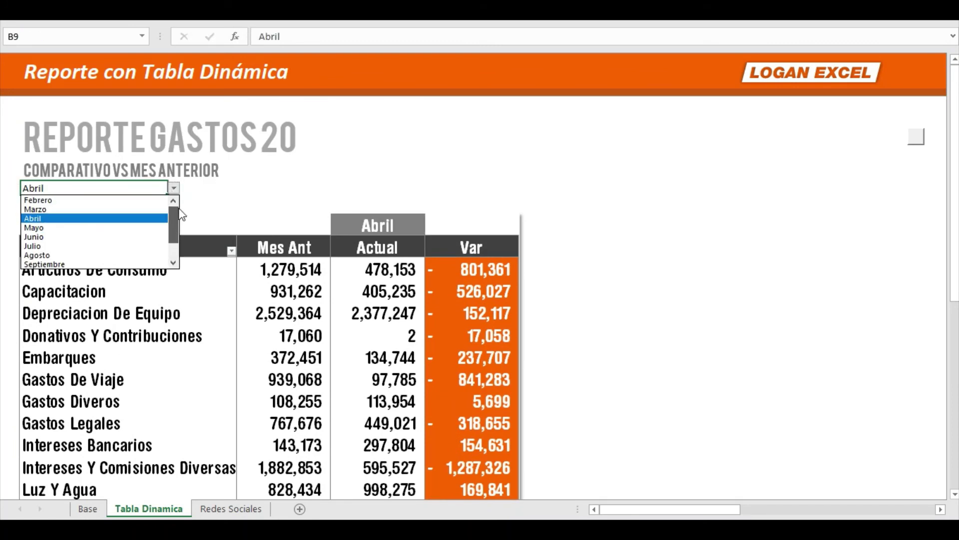
{"action": "left_click", "coordinate": [106, 209]}
{"action": "key", "text": "Down"}
{"action": "key", "text": "Down"}
{"action": "key", "text": "Down"}
{"action": "key", "text": "Down"}
{"action": "key", "text": "Down"}
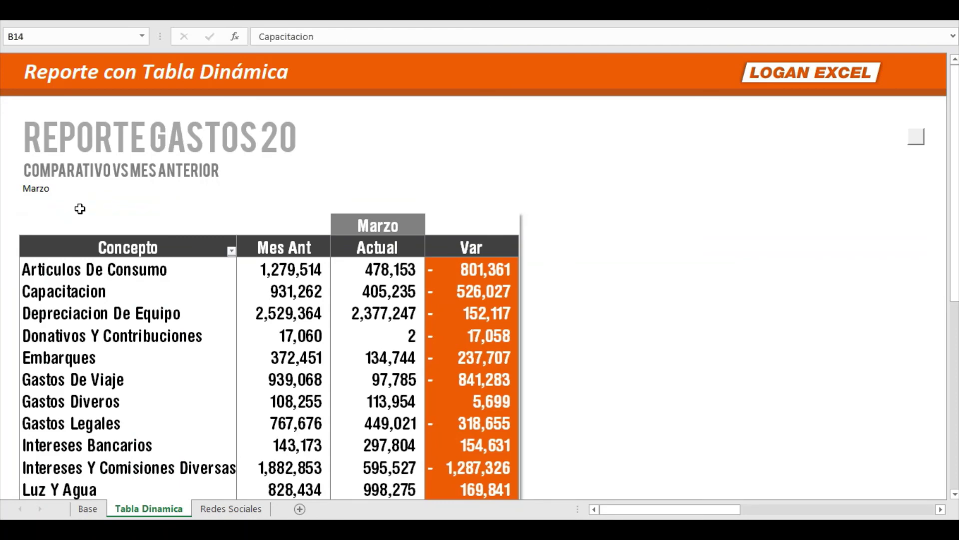
{"action": "key", "text": "Down"}
{"action": "key", "text": "shift+F10"}
{"action": "key", "text": "Down"}
{"action": "key", "text": "Down"}
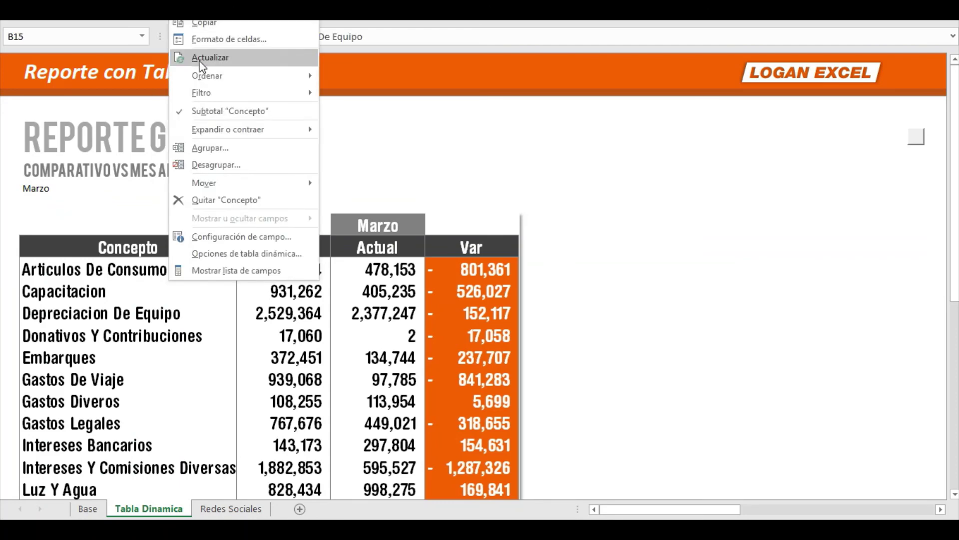
{"action": "key", "text": "Return"}
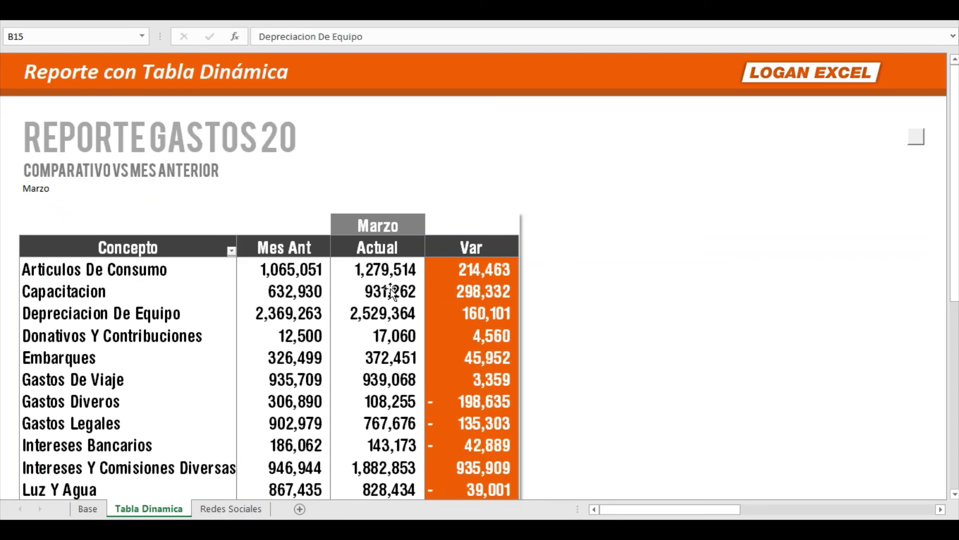
- Check the Marzo Total general: 72,587,914 Mes Ant vs 75,031,975 Actual, variance 2,444,061
{"action": "scroll", "coordinate": [391, 289], "scroll_direction": "down", "scroll_amount": 1}
{"action": "scroll", "coordinate": [395, 289], "scroll_direction": "down", "scroll_amount": 1}
{"action": "scroll", "coordinate": [399, 288], "scroll_direction": "down", "scroll_amount": 1}
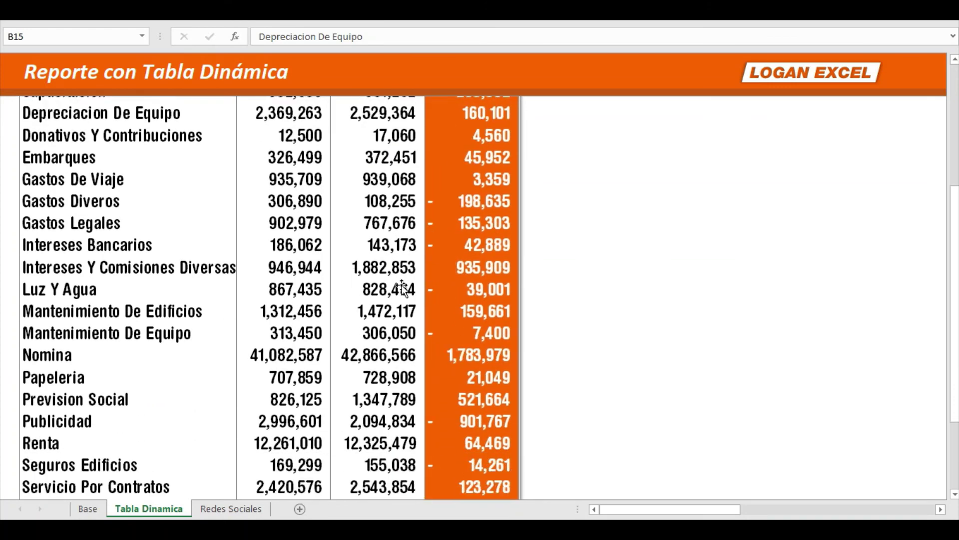
{"action": "scroll", "coordinate": [403, 287], "scroll_direction": "down", "scroll_amount": 1}
{"action": "scroll", "coordinate": [402, 287], "scroll_direction": "down", "scroll_amount": 1}
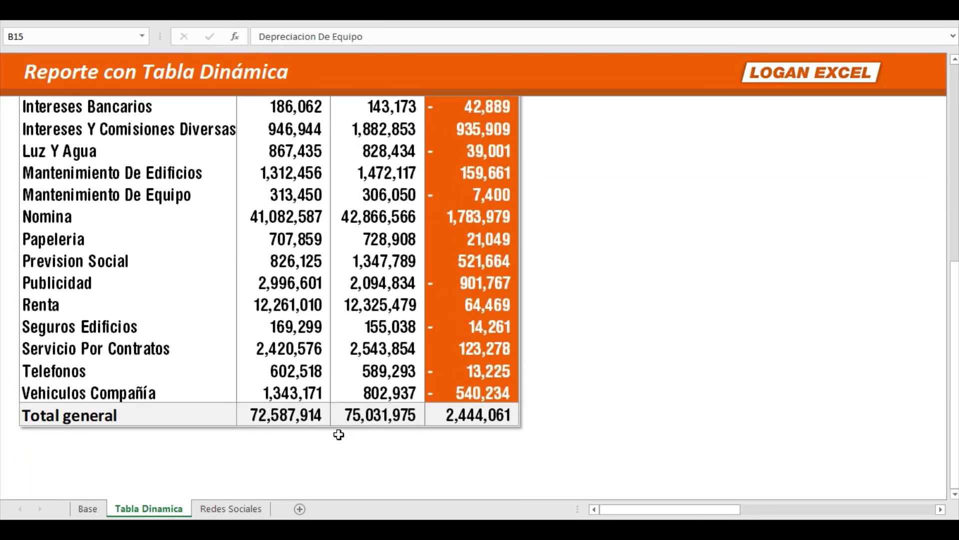
{"action": "scroll", "coordinate": [430, 363], "scroll_direction": "up", "scroll_amount": 1}
{"action": "scroll", "coordinate": [429, 363], "scroll_direction": "up", "scroll_amount": 2}
{"action": "scroll", "coordinate": [430, 364], "scroll_direction": "up", "scroll_amount": 3}
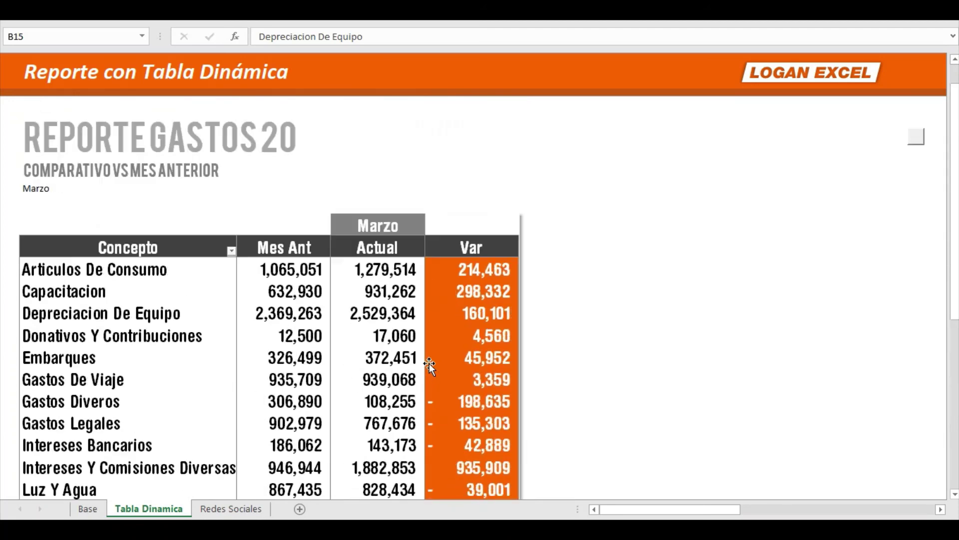
{"action": "left_click", "coordinate": [916, 134]}
{"action": "left_click", "coordinate": [368, 285]}
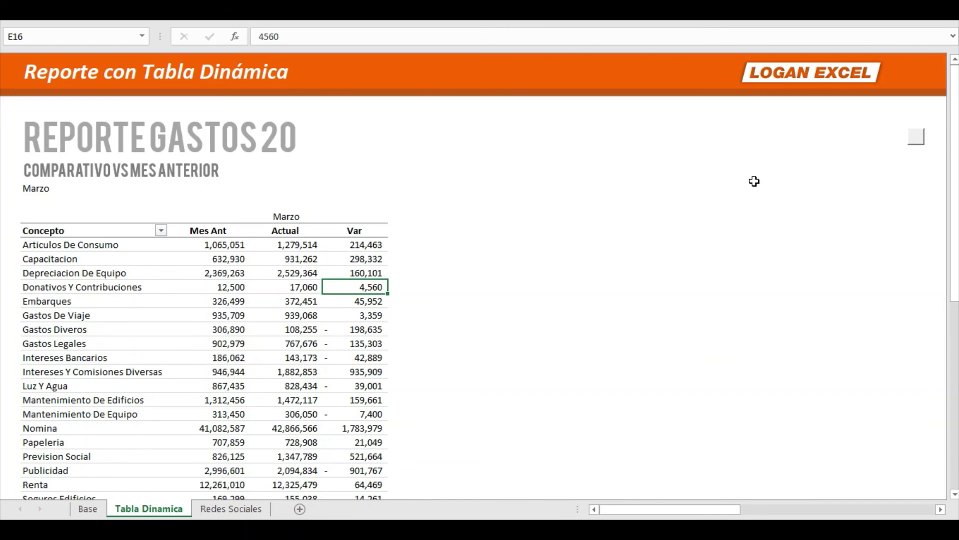
{"action": "left_click", "coordinate": [915, 135]}
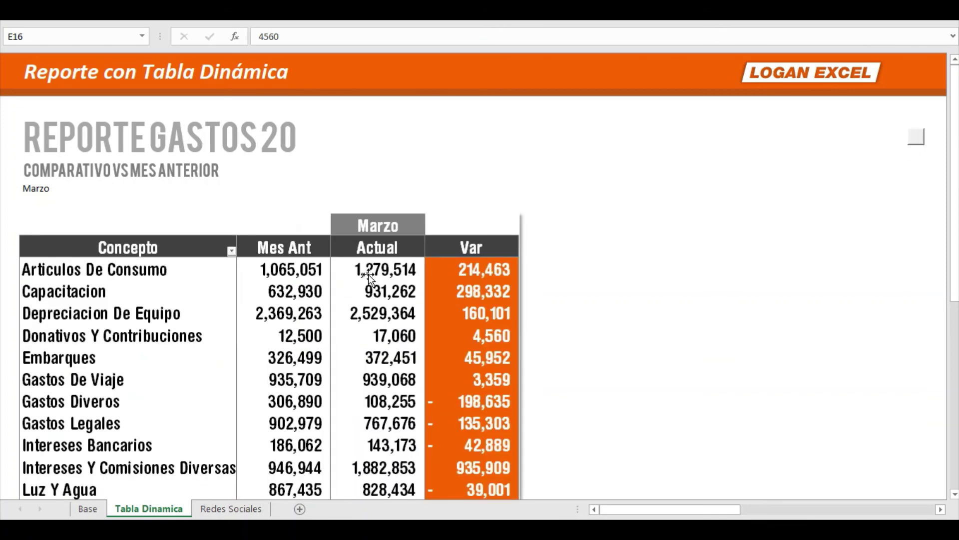
{"action": "scroll", "coordinate": [373, 280], "scroll_direction": "down", "scroll_amount": 1}
{"action": "scroll", "coordinate": [375, 283], "scroll_direction": "down", "scroll_amount": 1}
{"action": "scroll", "coordinate": [375, 283], "scroll_direction": "down", "scroll_amount": 2}
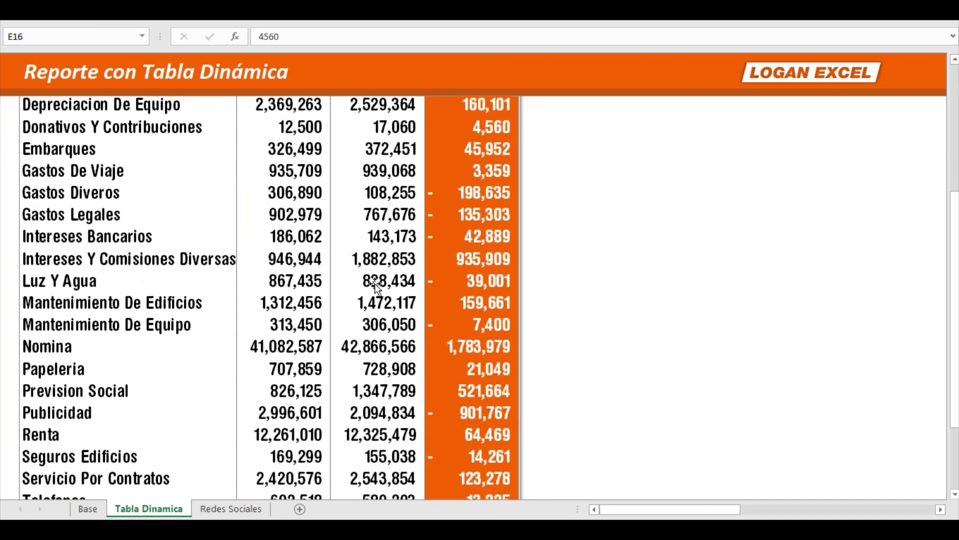
{"action": "scroll", "coordinate": [375, 284], "scroll_direction": "down", "scroll_amount": 1}
{"action": "scroll", "coordinate": [375, 283], "scroll_direction": "down", "scroll_amount": 2}
{"action": "scroll", "coordinate": [375, 283], "scroll_direction": "up", "scroll_amount": 4}
{"action": "scroll", "coordinate": [374, 284], "scroll_direction": "up", "scroll_amount": 3}
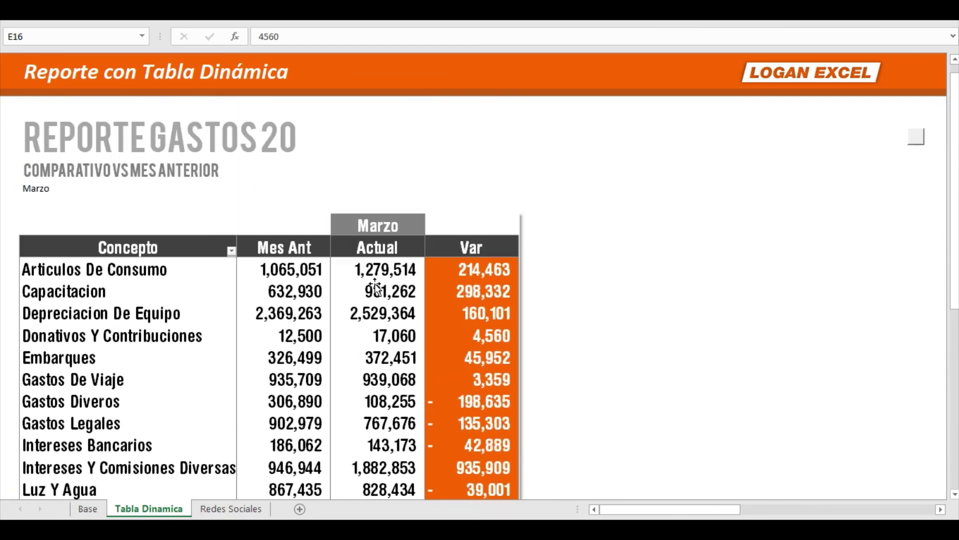
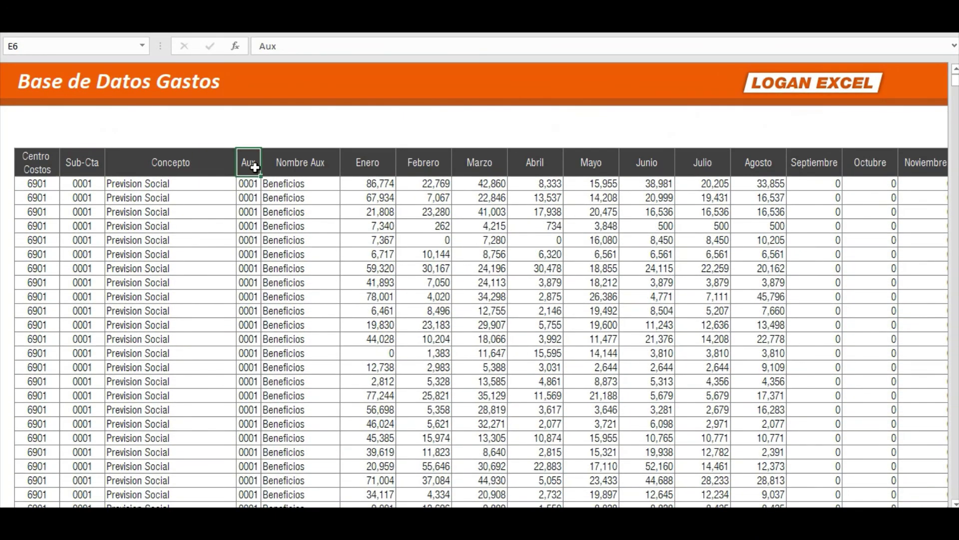
- Check the Mes/Marzo controls beside the expense data, then return to the Tabla Dinamica report sheet
{"action": "key", "text": "Right"}
{"action": "key", "text": "Right"}
{"action": "key", "text": "Right"}
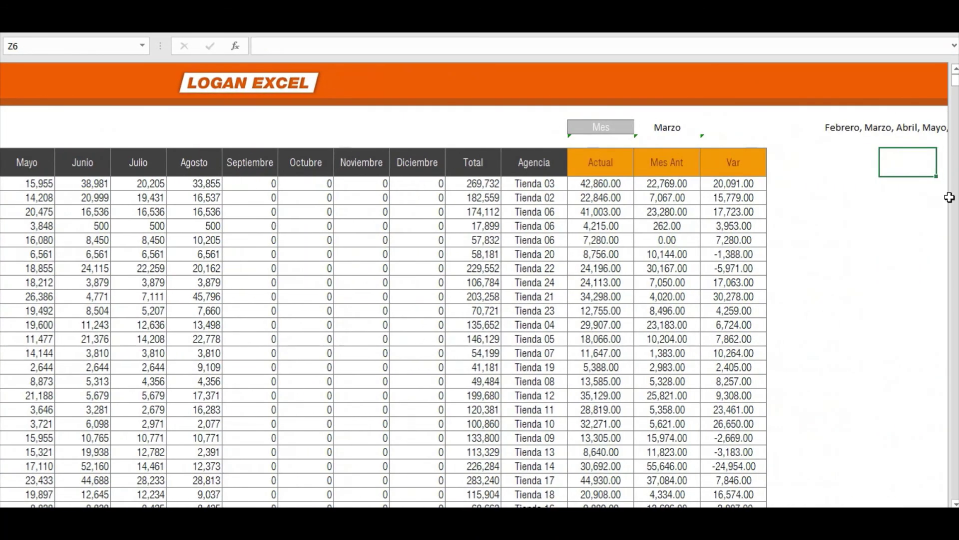
{"action": "scroll", "coordinate": [834, 264], "scroll_direction": "down", "scroll_amount": 6}
{"action": "scroll", "coordinate": [834, 265], "scroll_direction": "down", "scroll_amount": 7}
{"action": "scroll", "coordinate": [813, 267], "scroll_direction": "up", "scroll_amount": 5}
{"action": "scroll", "coordinate": [819, 260], "scroll_direction": "up", "scroll_amount": 5}
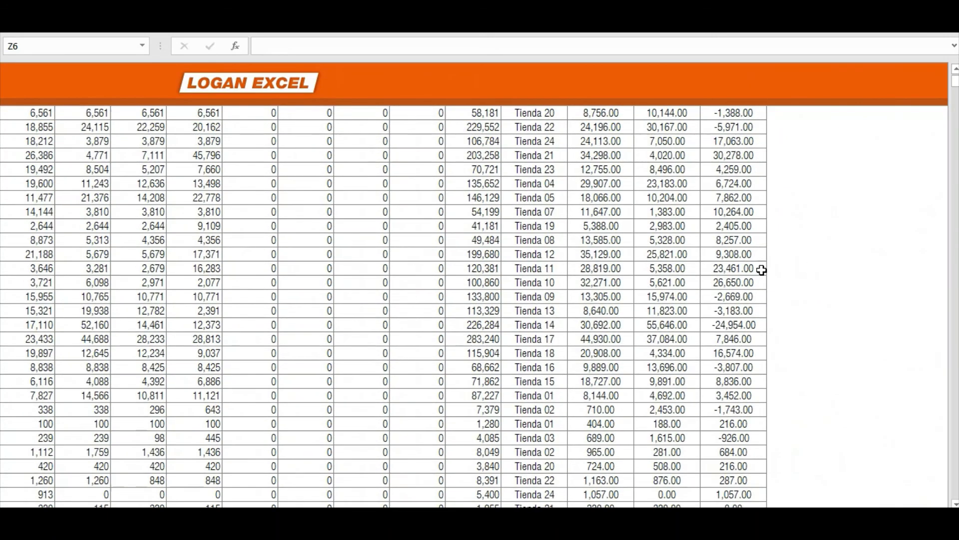
{"action": "scroll", "coordinate": [819, 270], "scroll_direction": "up", "scroll_amount": 3}
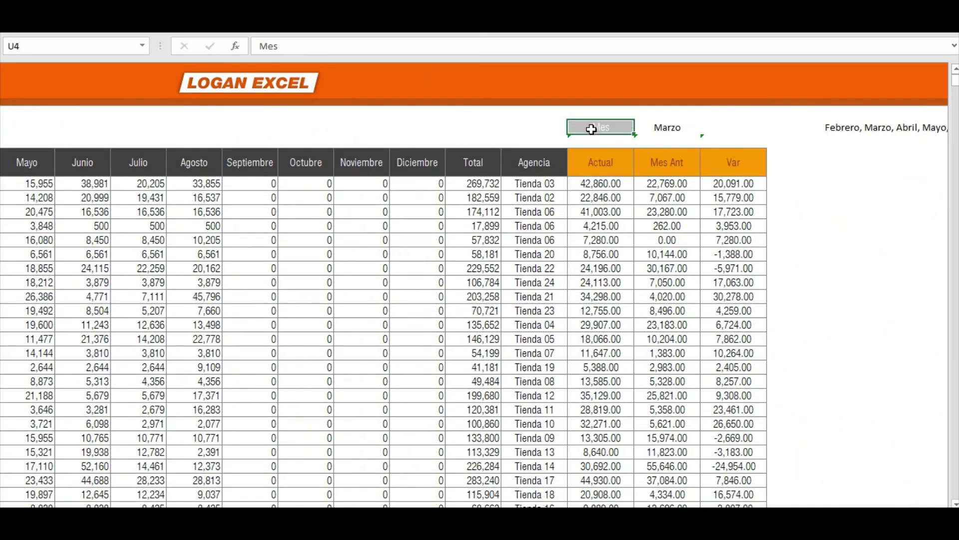
{"action": "key", "text": "ctrl+Page_Up"}
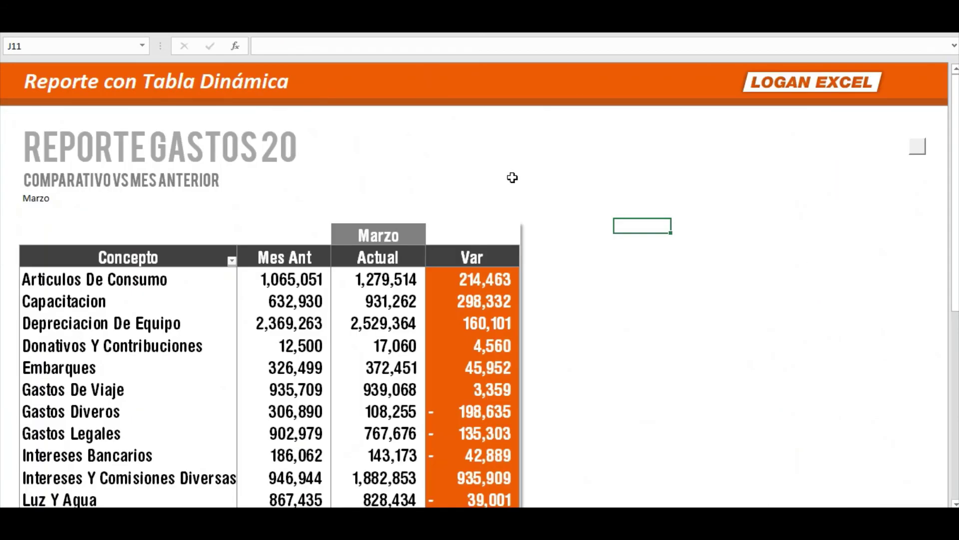
- Review the Marzo report and refresh the pivot table from a report cell
{"action": "scroll", "coordinate": [512, 178], "scroll_direction": "down", "scroll_amount": 1}
{"action": "scroll", "coordinate": [462, 203], "scroll_direction": "down", "scroll_amount": 1}
{"action": "scroll", "coordinate": [463, 203], "scroll_direction": "down", "scroll_amount": 3}
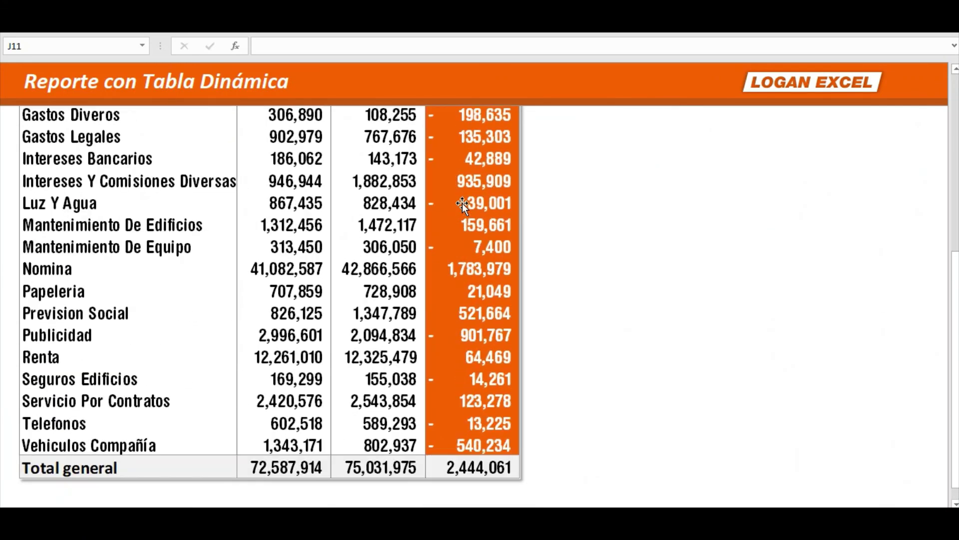
{"action": "scroll", "coordinate": [463, 203], "scroll_direction": "down", "scroll_amount": 1}
{"action": "scroll", "coordinate": [462, 203], "scroll_direction": "up", "scroll_amount": 1}
{"action": "scroll", "coordinate": [463, 203], "scroll_direction": "up", "scroll_amount": 2}
{"action": "scroll", "coordinate": [462, 202], "scroll_direction": "up", "scroll_amount": 3}
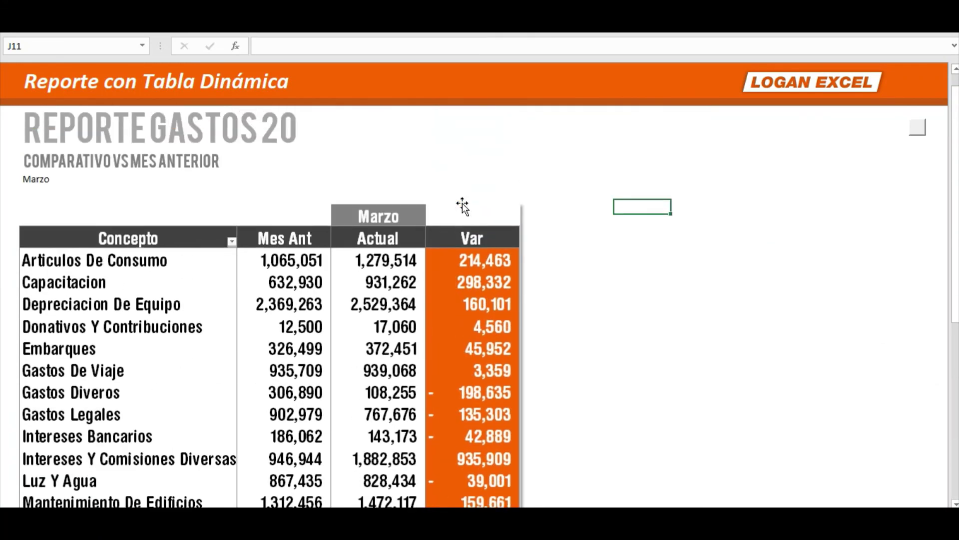
{"action": "scroll", "coordinate": [463, 202], "scroll_direction": "up", "scroll_amount": 1}
{"action": "left_click", "coordinate": [181, 217]}
{"action": "key", "text": "Left"}
{"action": "key", "text": "Left"}
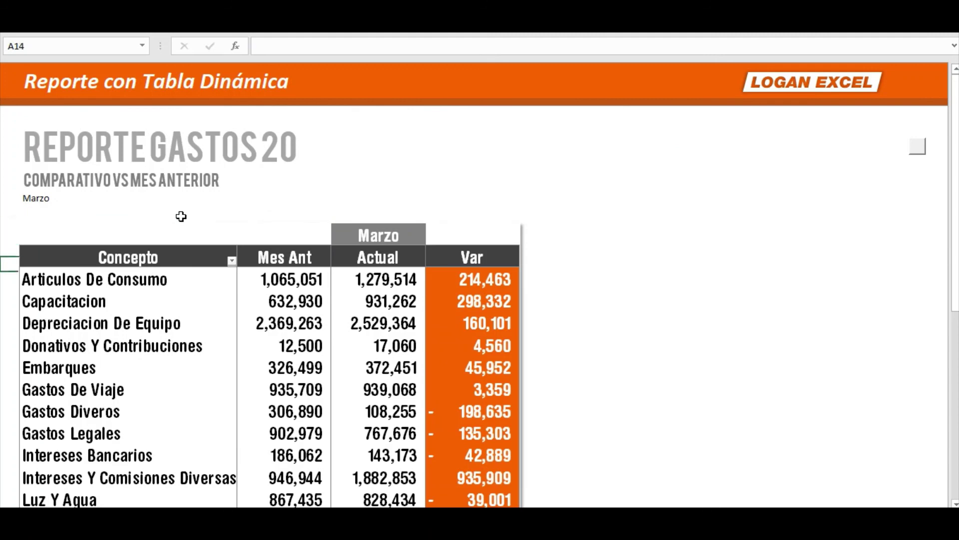
{"action": "key", "text": "shift+F10"}
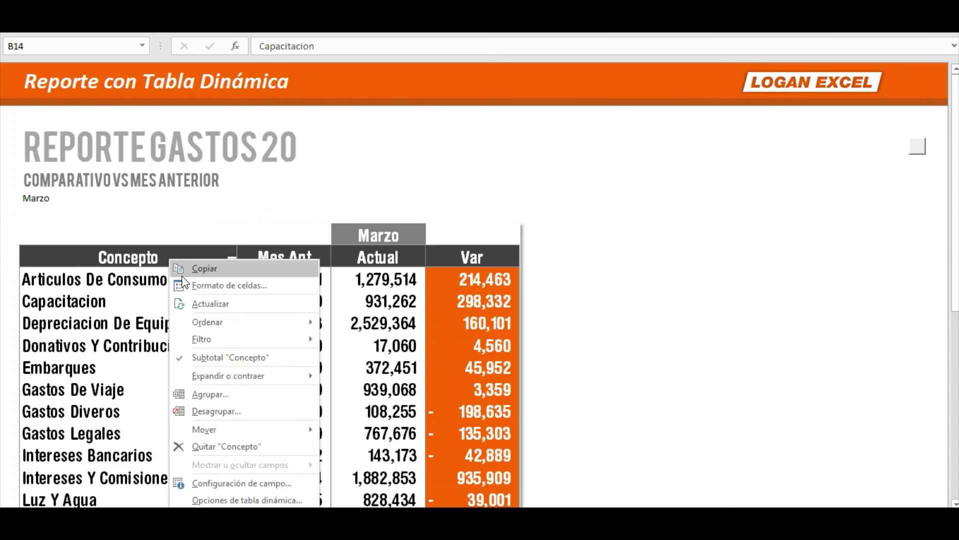
{"action": "left_click", "coordinate": [186, 303]}
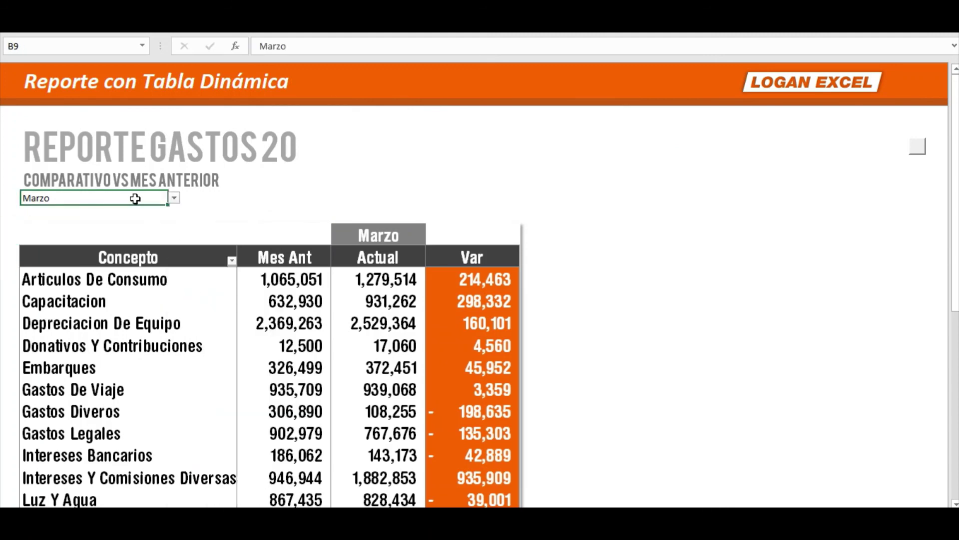
- Set the B9 report month to Abril and refresh the pivot table
{"action": "left_click", "coordinate": [175, 200]}
{"action": "left_click", "coordinate": [155, 219]}
{"action": "key", "text": "Return"}
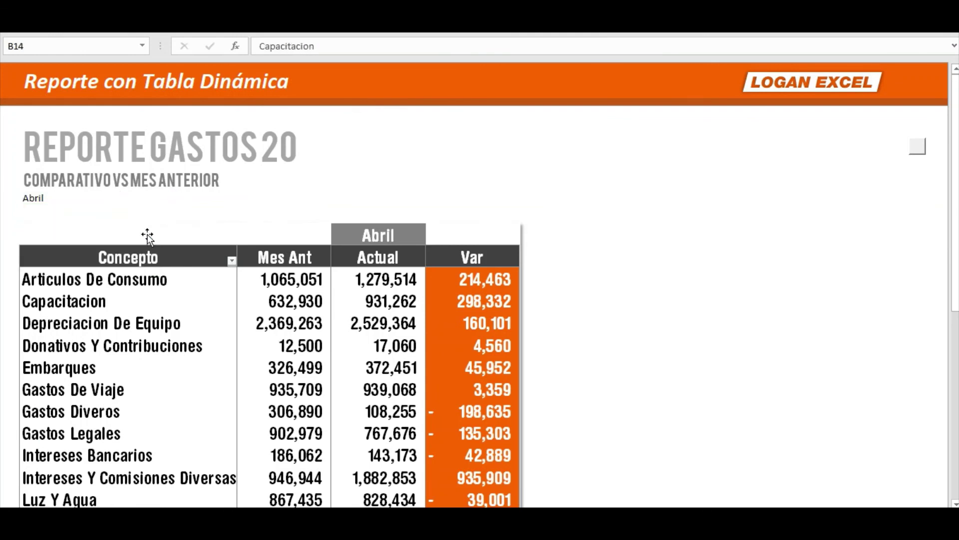
{"action": "right_click", "coordinate": [147, 236]}
{"action": "left_click", "coordinate": [203, 300]}
- Review the refreshed Abril versus Marzo comparison and its per-concept variances
{"action": "scroll", "coordinate": [308, 324], "scroll_direction": "down", "scroll_amount": 1}
{"action": "scroll", "coordinate": [310, 324], "scroll_direction": "down", "scroll_amount": 3}
{"action": "scroll", "coordinate": [314, 326], "scroll_direction": "down", "scroll_amount": 2}
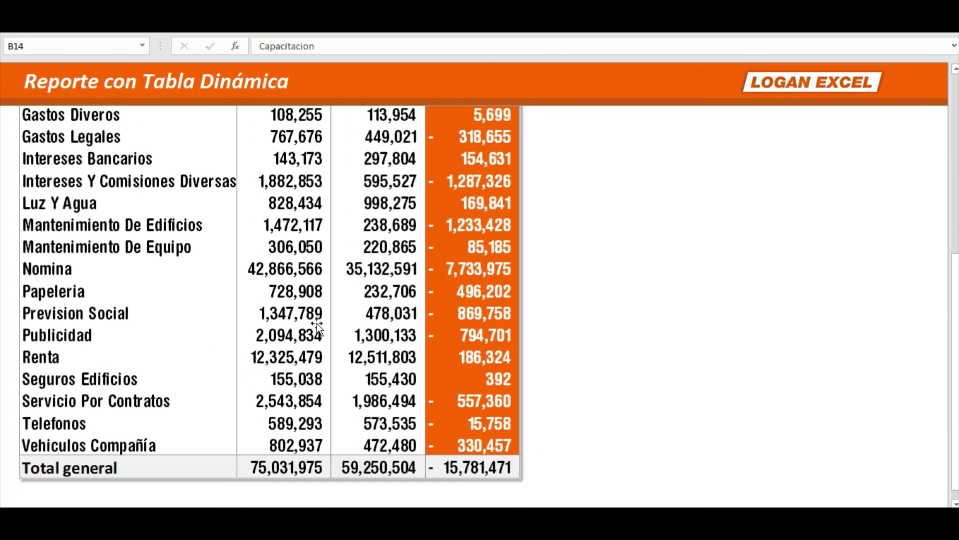
{"action": "scroll", "coordinate": [317, 326], "scroll_direction": "down", "scroll_amount": 1}
{"action": "scroll", "coordinate": [316, 326], "scroll_direction": "up", "scroll_amount": 3}
{"action": "scroll", "coordinate": [317, 326], "scroll_direction": "up", "scroll_amount": 1}
{"action": "scroll", "coordinate": [316, 326], "scroll_direction": "up", "scroll_amount": 1}
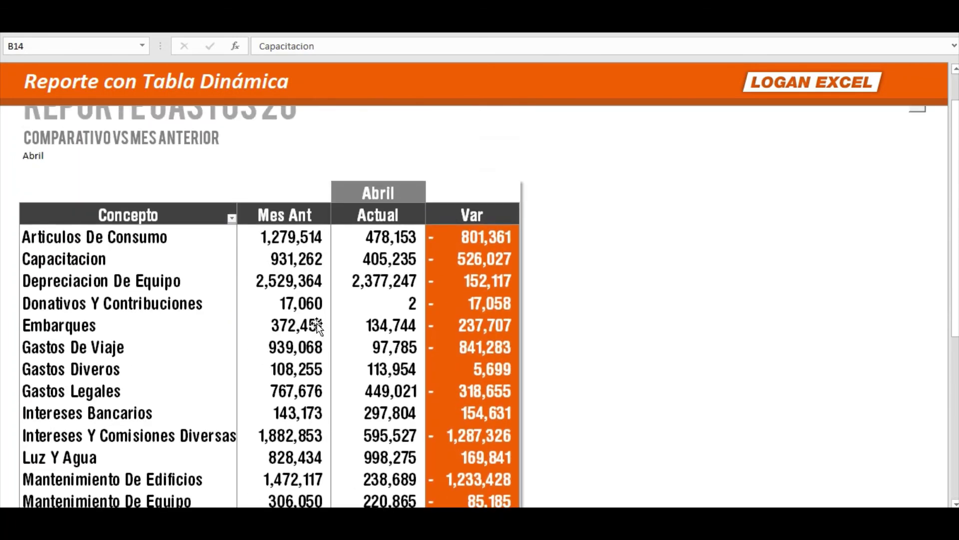
{"action": "scroll", "coordinate": [316, 326], "scroll_direction": "up", "scroll_amount": 1}
- Reopen the B9 month list and look through the available months
{"action": "left_click", "coordinate": [175, 200]}
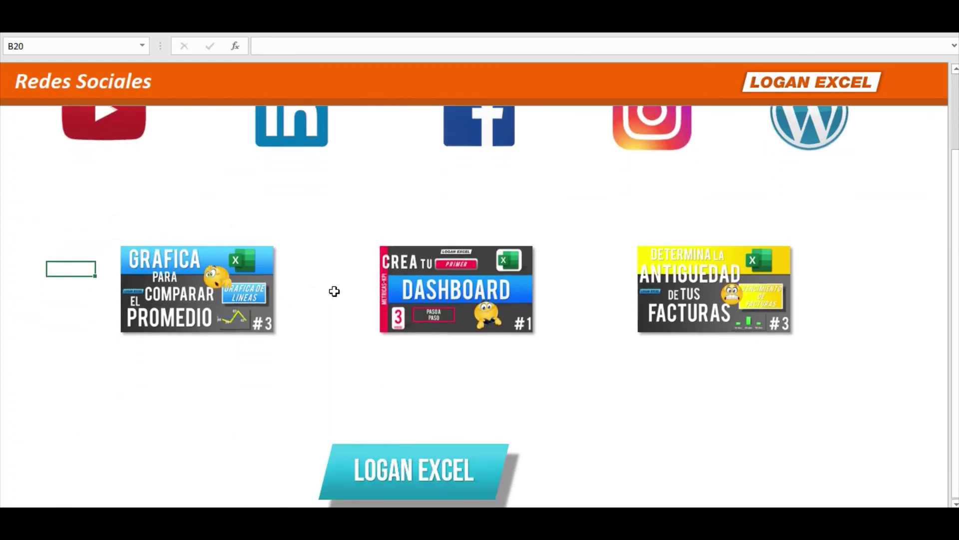
{"action": "scroll", "coordinate": [334, 291], "scroll_direction": "down", "scroll_amount": 2}
{"action": "scroll", "coordinate": [334, 291], "scroll_direction": "down", "scroll_amount": 3}
{"action": "scroll", "coordinate": [335, 291], "scroll_direction": "down", "scroll_amount": 2}
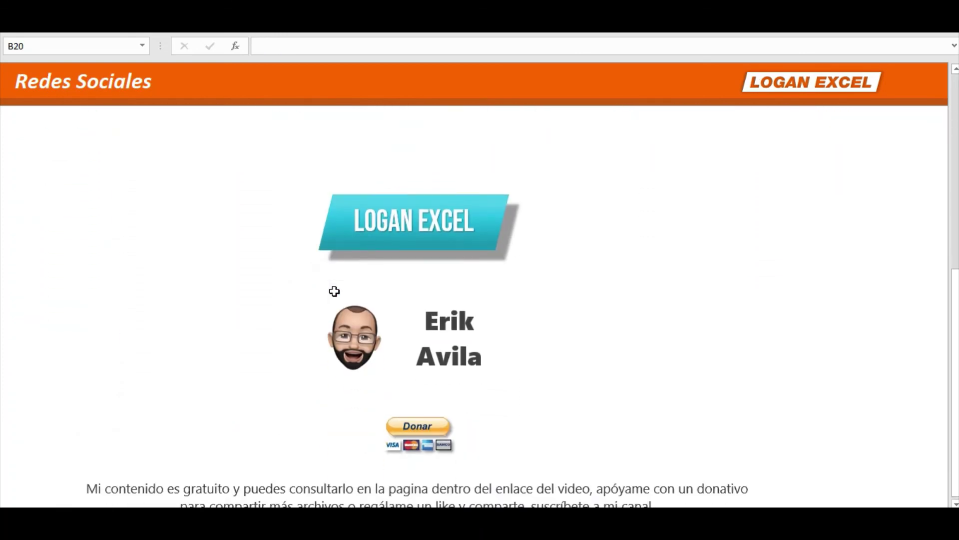
{"action": "scroll", "coordinate": [335, 291], "scroll_direction": "down", "scroll_amount": 1}
{"action": "scroll", "coordinate": [334, 291], "scroll_direction": "up", "scroll_amount": 2}
{"action": "scroll", "coordinate": [334, 291], "scroll_direction": "up", "scroll_amount": 3}
{"action": "scroll", "coordinate": [335, 291], "scroll_direction": "up", "scroll_amount": 2}
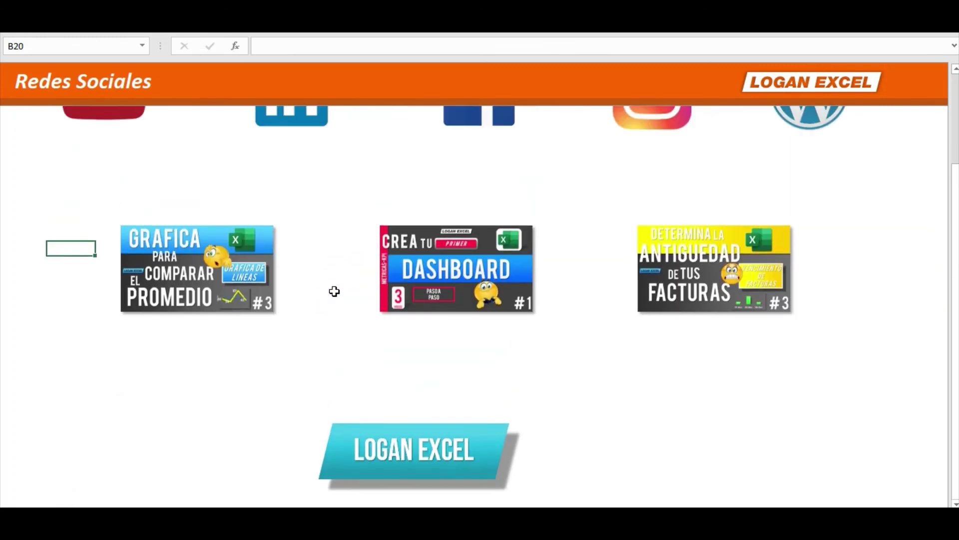